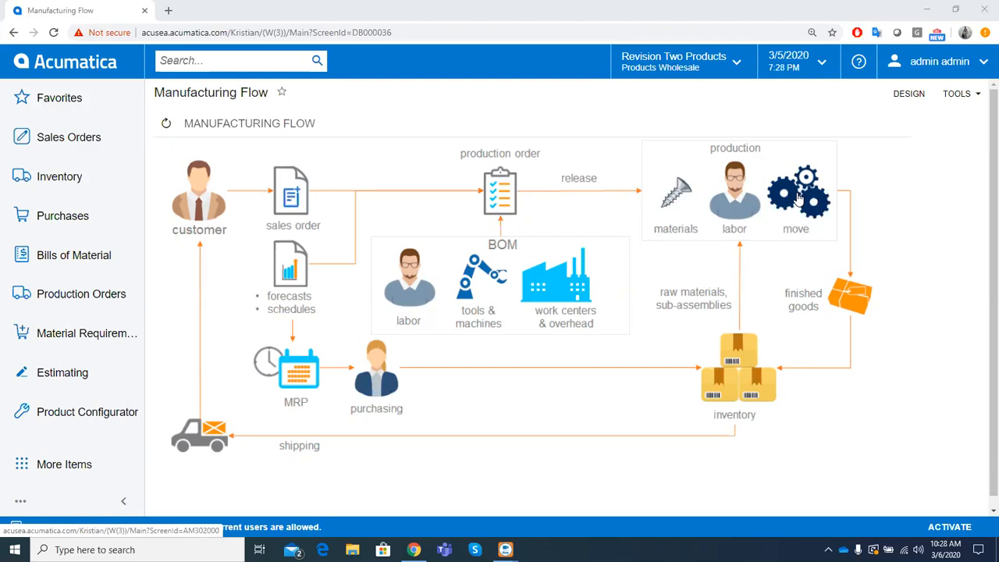
# - Start a new sales order for customer ABC Holdings Inc with the requested date 3/25/2020
pyautogui.click(290, 202)
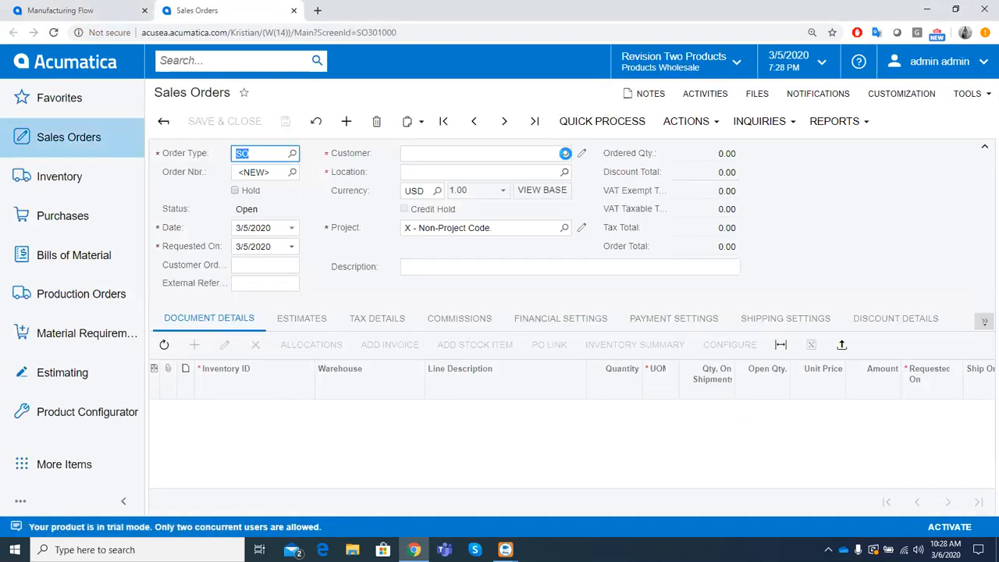
pyautogui.click(564, 153)
pyautogui.click(558, 280)
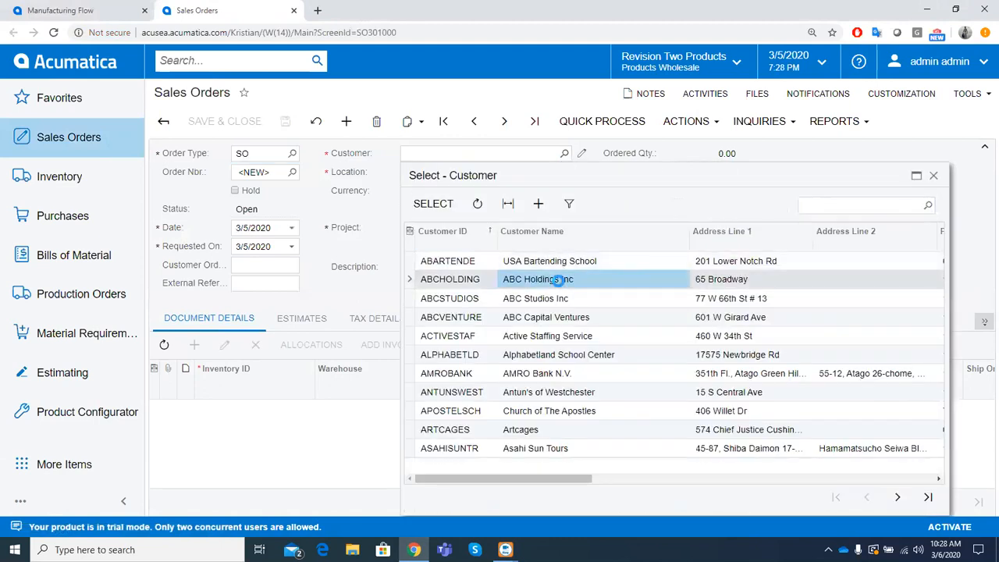
pyautogui.doubleClick(558, 280)
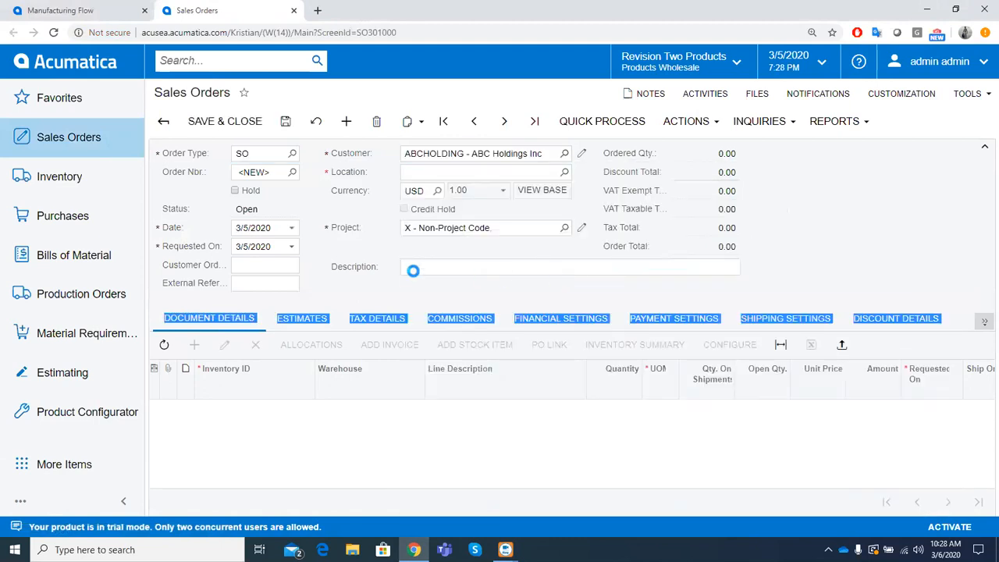
pyautogui.click(293, 247)
pyautogui.click(348, 359)
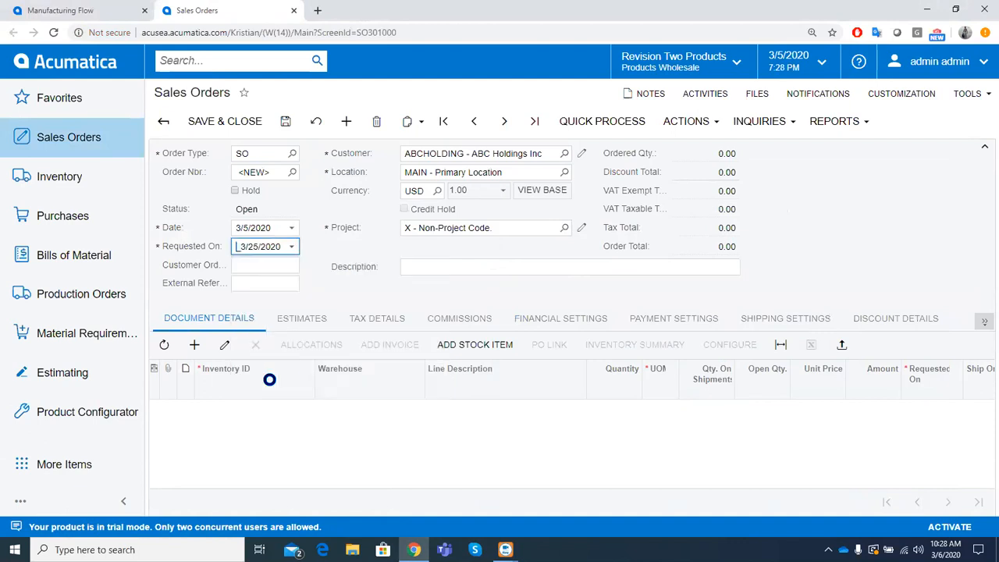
# - Add a line for 40 units of the printed circuit board AMPCB and save the sales order
pyautogui.click(195, 345)
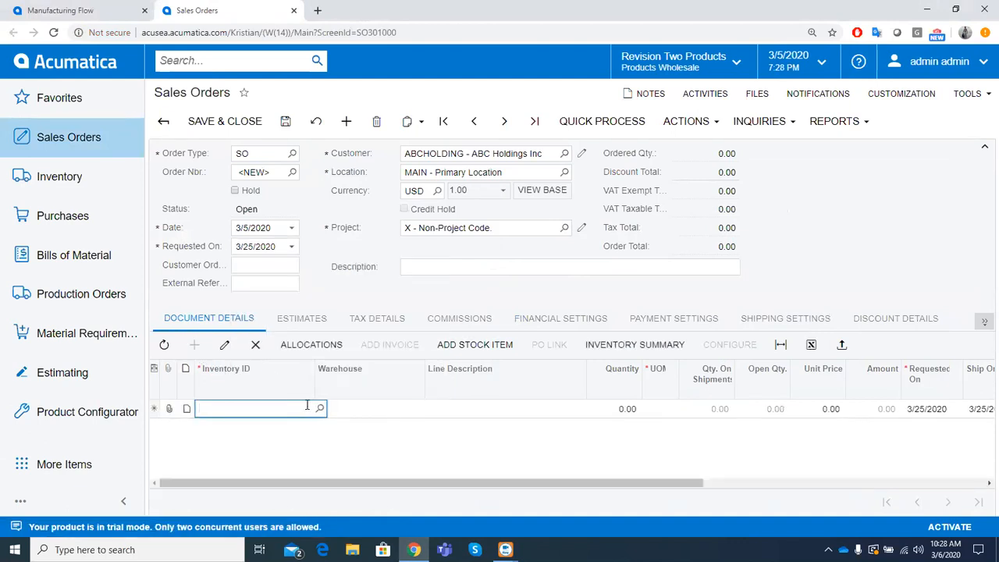
pyautogui.write('pcb')
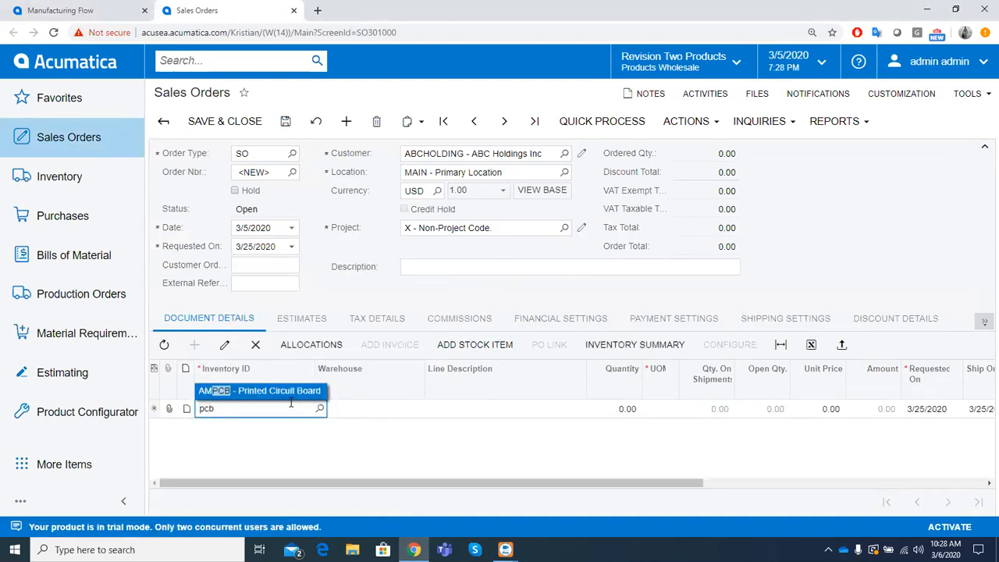
pyautogui.click(296, 391)
pyautogui.click(370, 410)
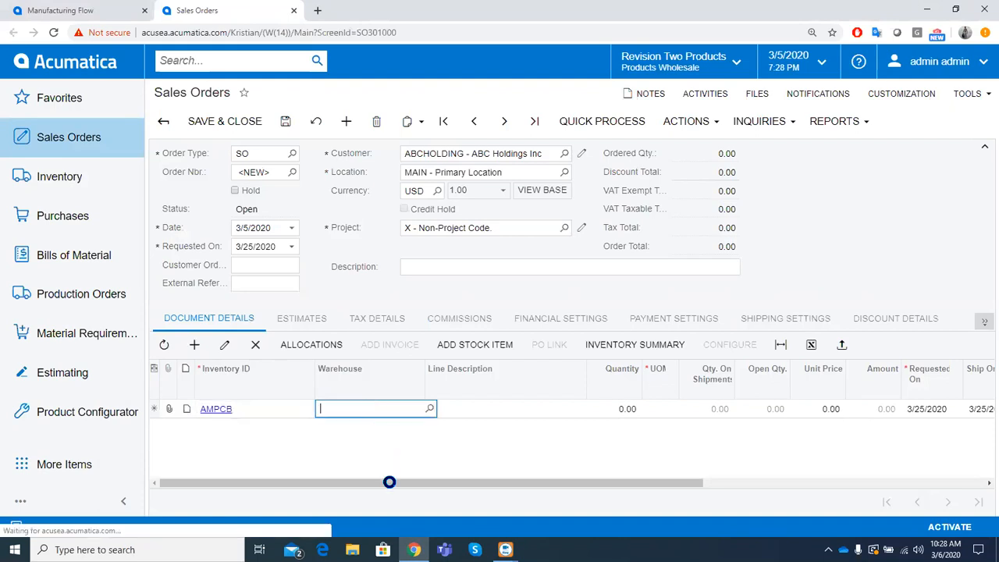
pyautogui.moveTo(390, 486); pyautogui.dragTo(412, 486)
pyautogui.click(576, 408)
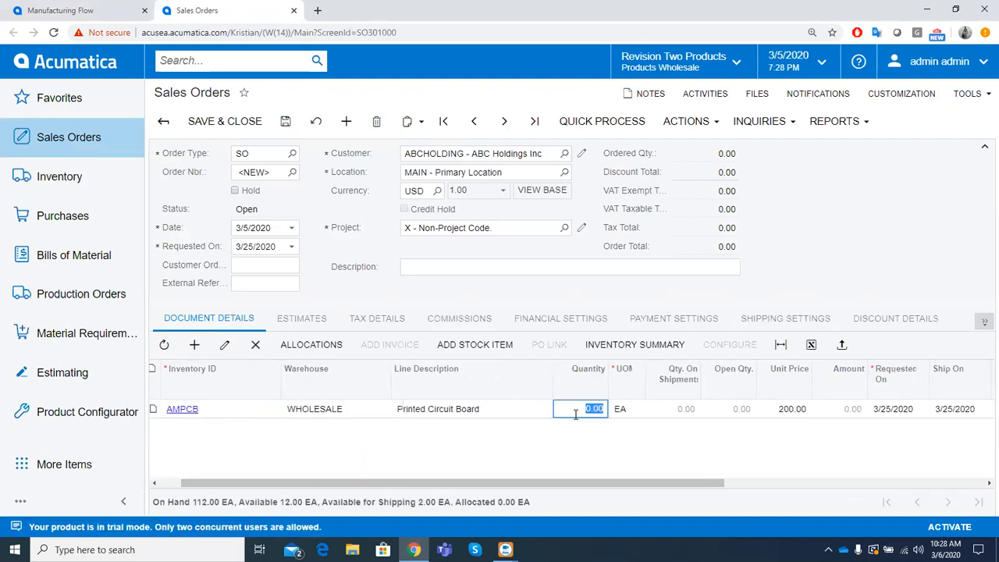
pyautogui.write('40')
pyautogui.click(786, 409)
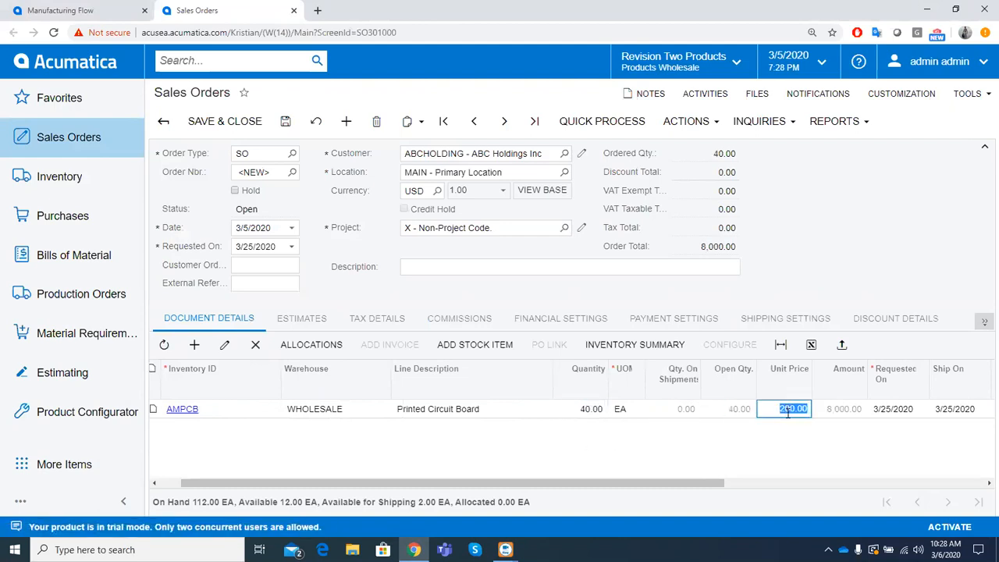
pyautogui.click(285, 122)
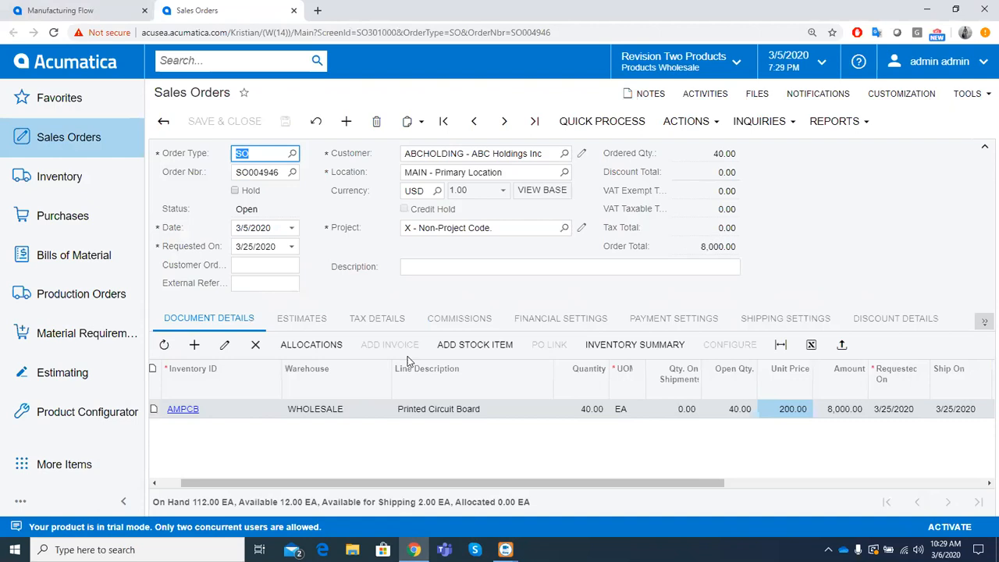
# - Create a production order from the sales order for the AMPCB line
pyautogui.click(686, 120)
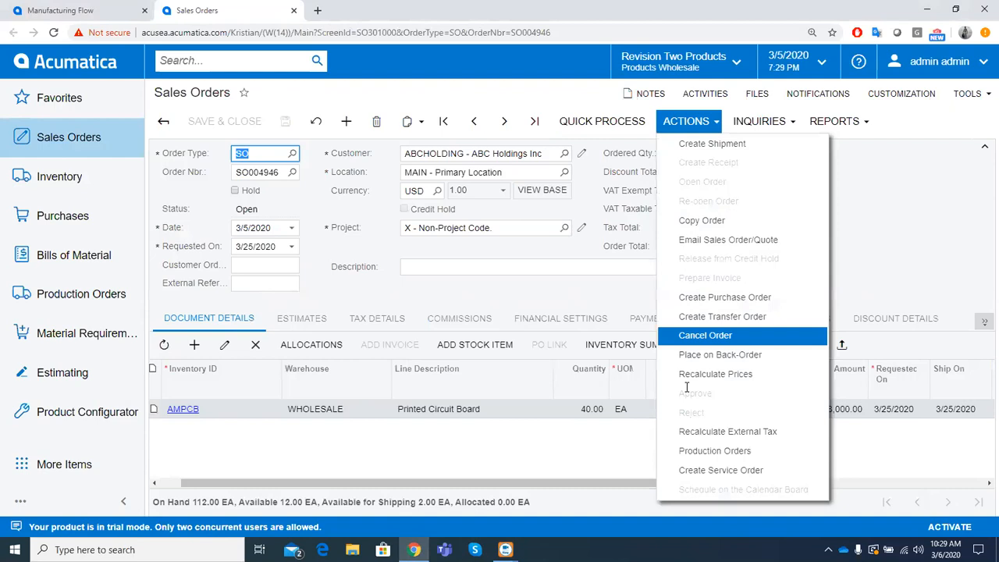
pyautogui.click(671, 453)
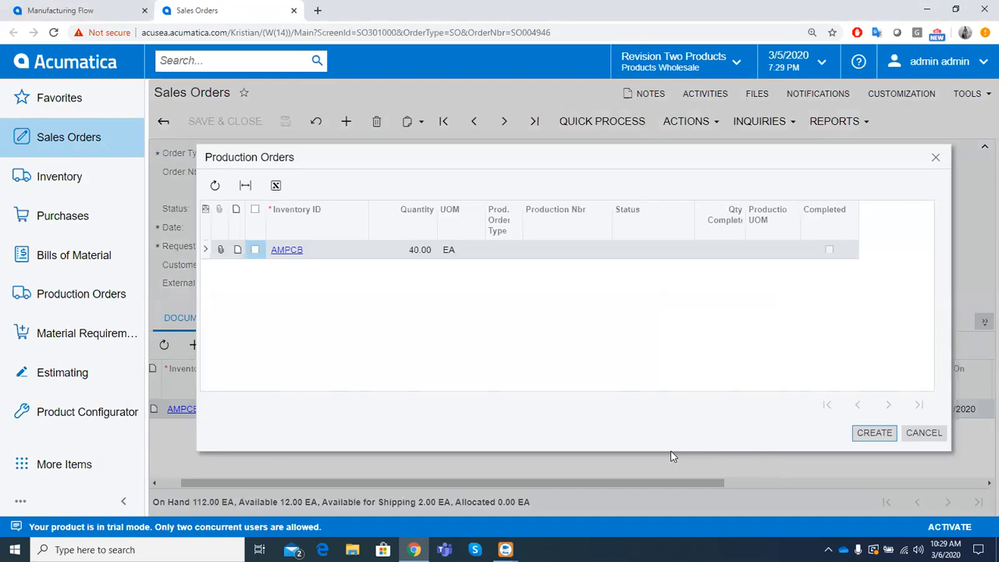
pyautogui.click(255, 248)
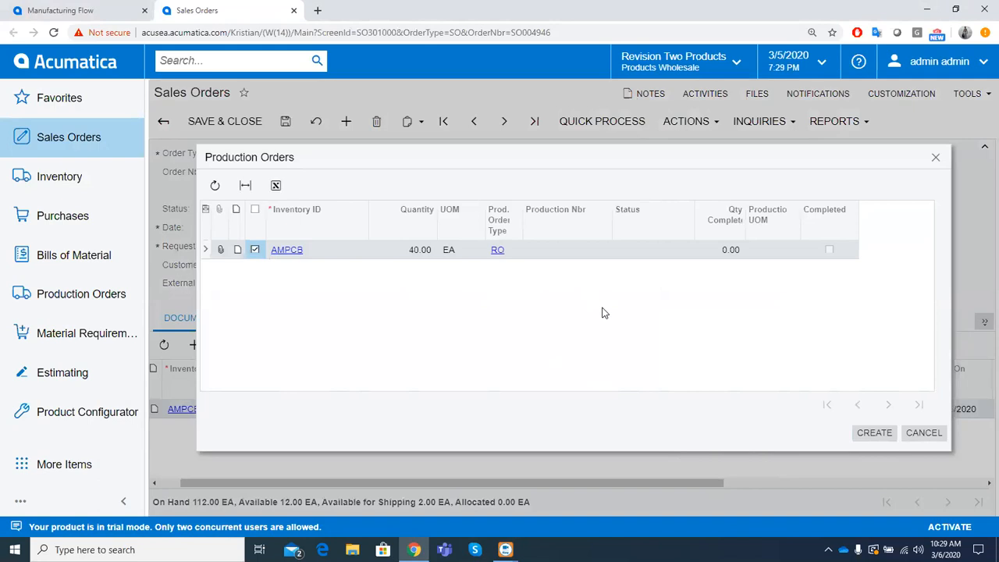
pyautogui.click(878, 434)
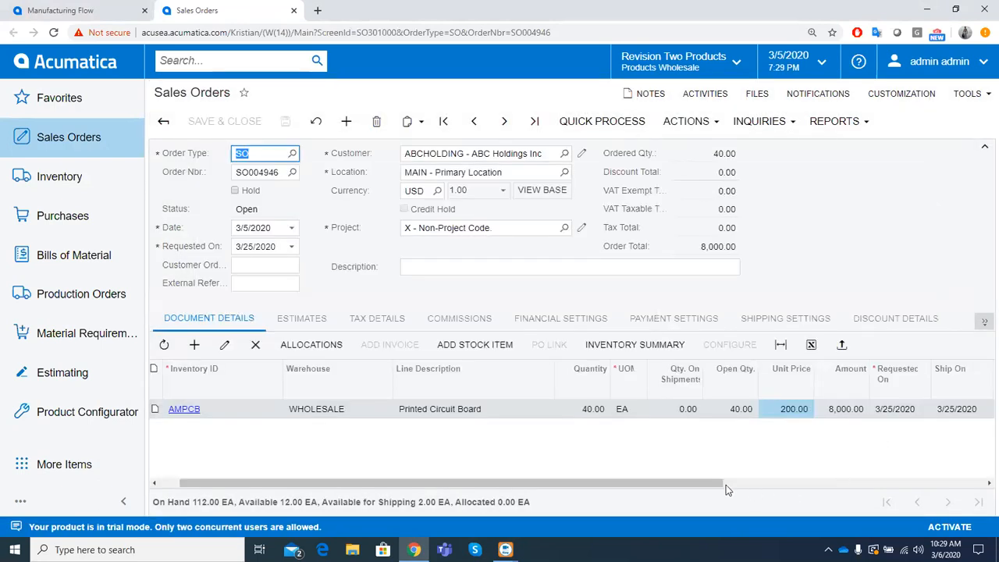
# - Open the production order linked to the AMPCB line and check its customer, sales order type and sales order number references
pyautogui.moveTo(726, 484); pyautogui.dragTo(946, 481)
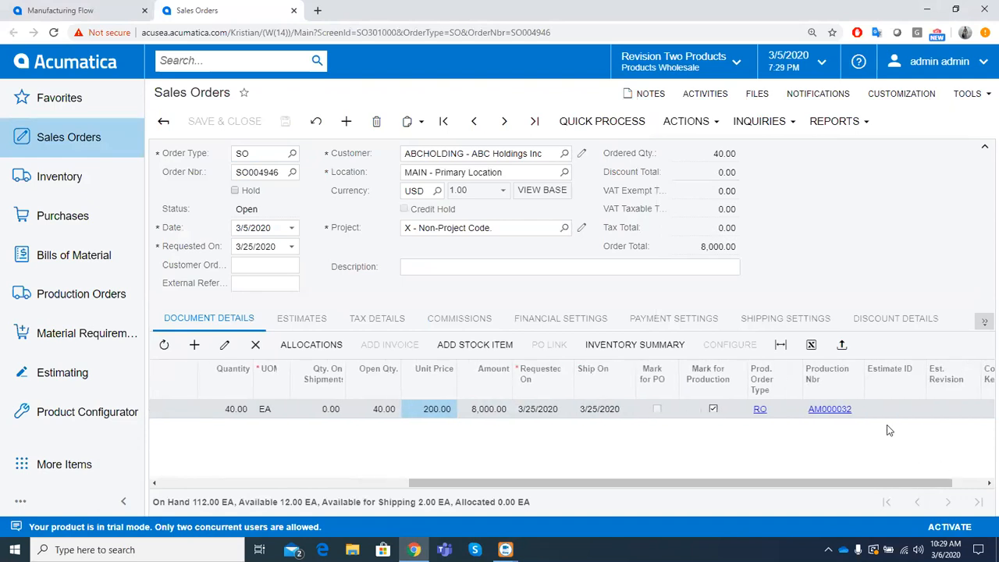
pyautogui.click(858, 416)
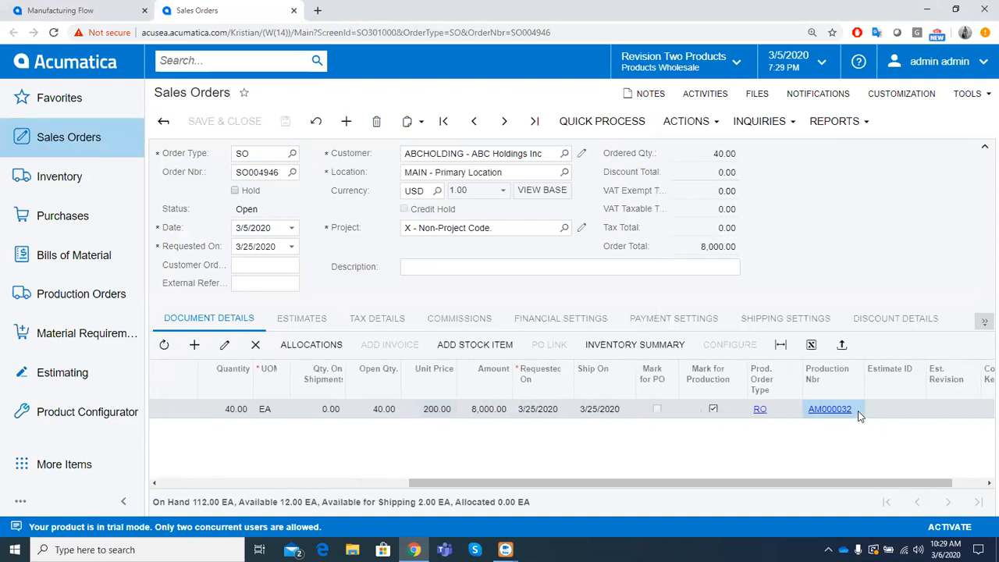
pyautogui.click(821, 410)
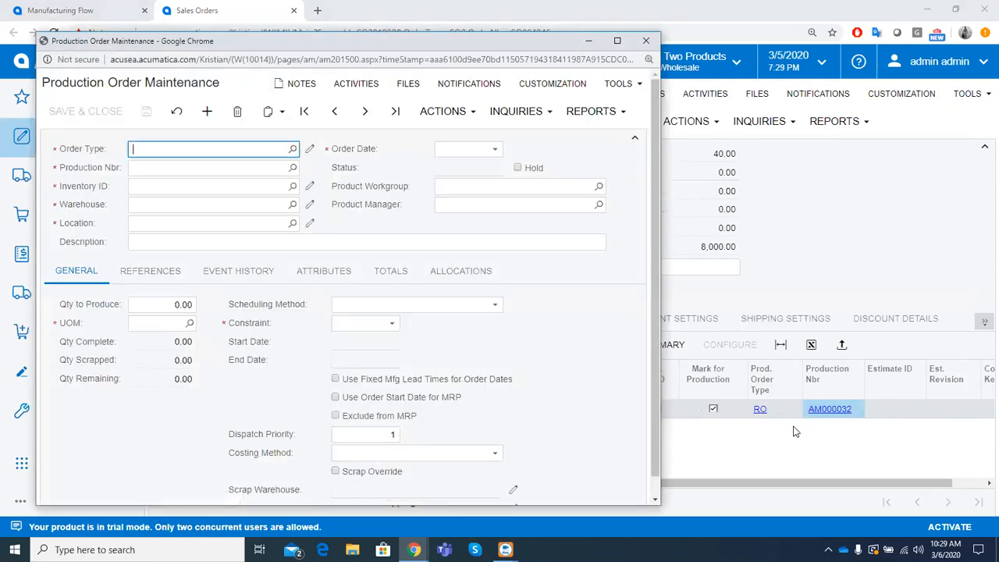
pyautogui.click(160, 277)
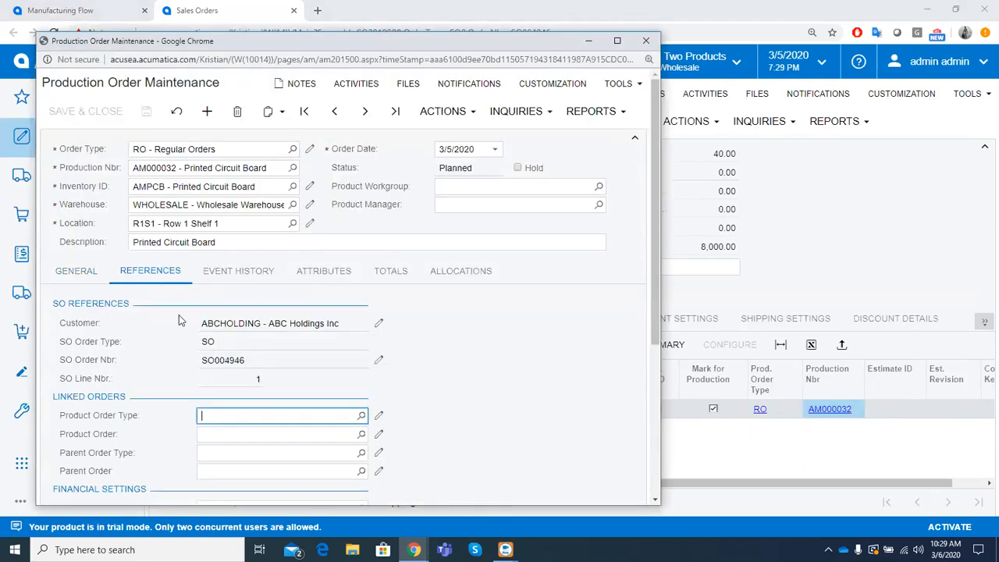
pyautogui.doubleClick(209, 358)
pyautogui.doubleClick(209, 341)
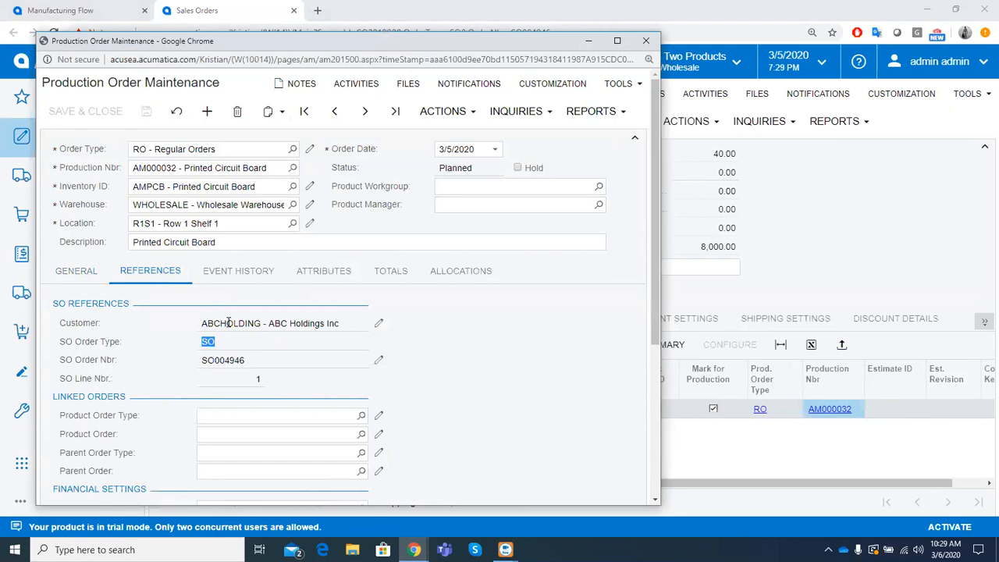
pyautogui.tripleClick(229, 322)
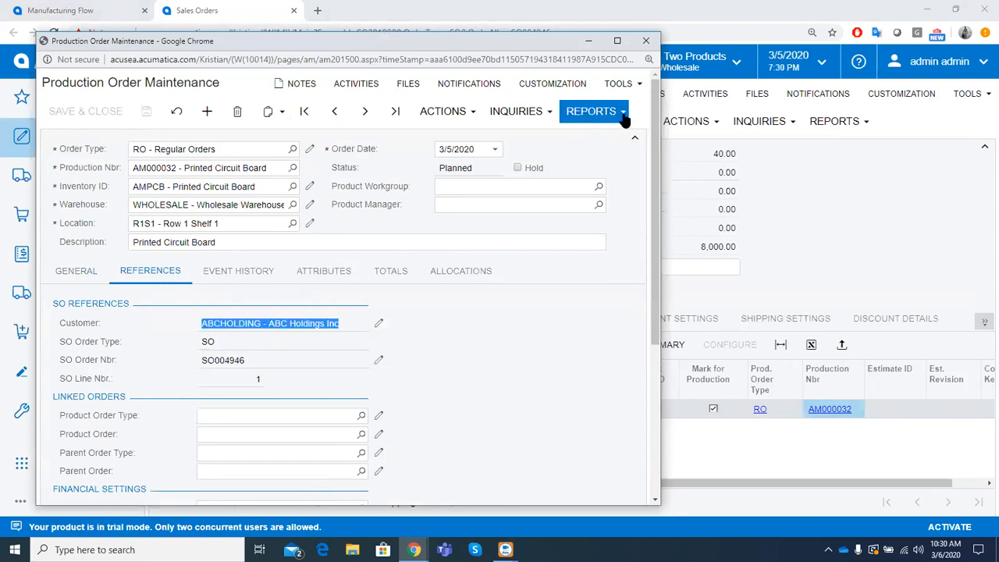
# - Maximize the production order window and open its Production Ticket report
pyautogui.click(617, 41)
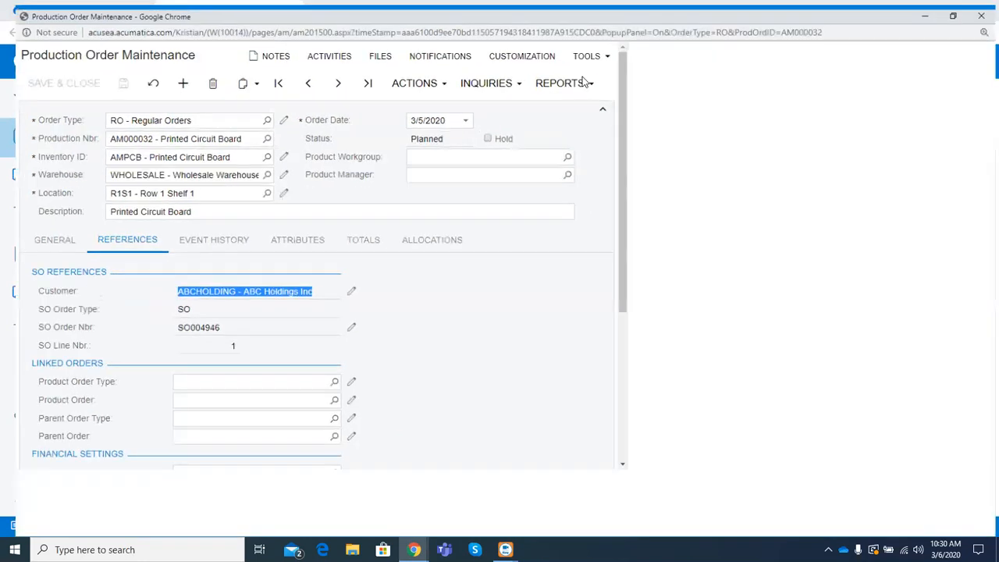
pyautogui.click(577, 77)
pyautogui.click(580, 98)
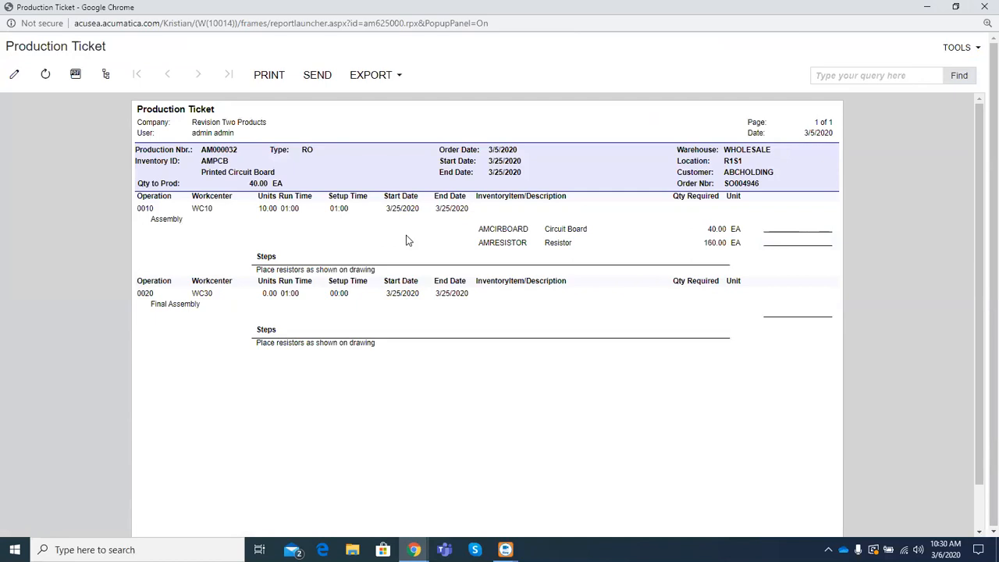
# - Review the production ticket's item description, sales order reference, Assembly and Final Assembly operations, and the work step instructions
pyautogui.moveTo(279, 173); pyautogui.dragTo(201, 175)
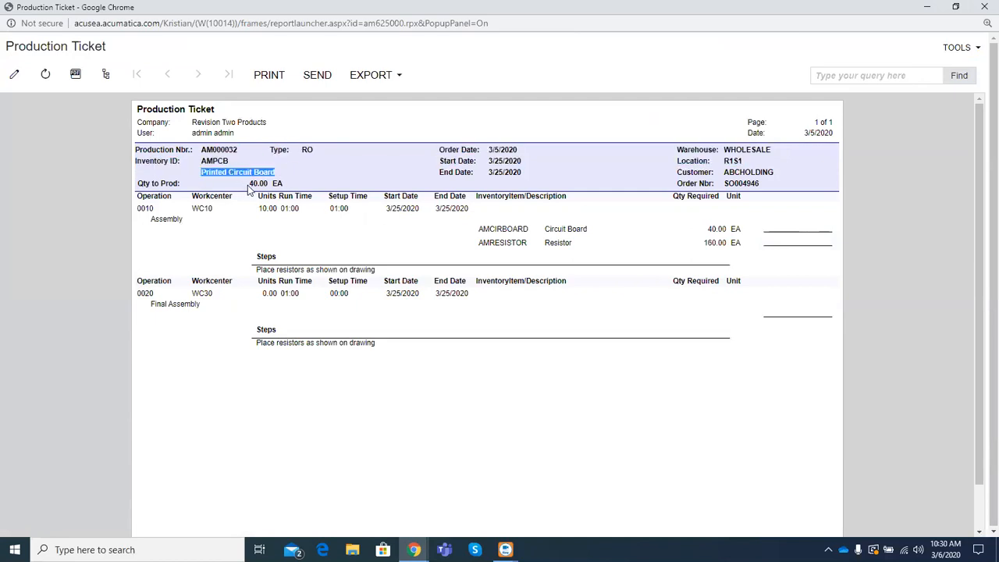
pyautogui.click(753, 181)
pyautogui.moveTo(753, 181); pyautogui.dragTo(726, 181)
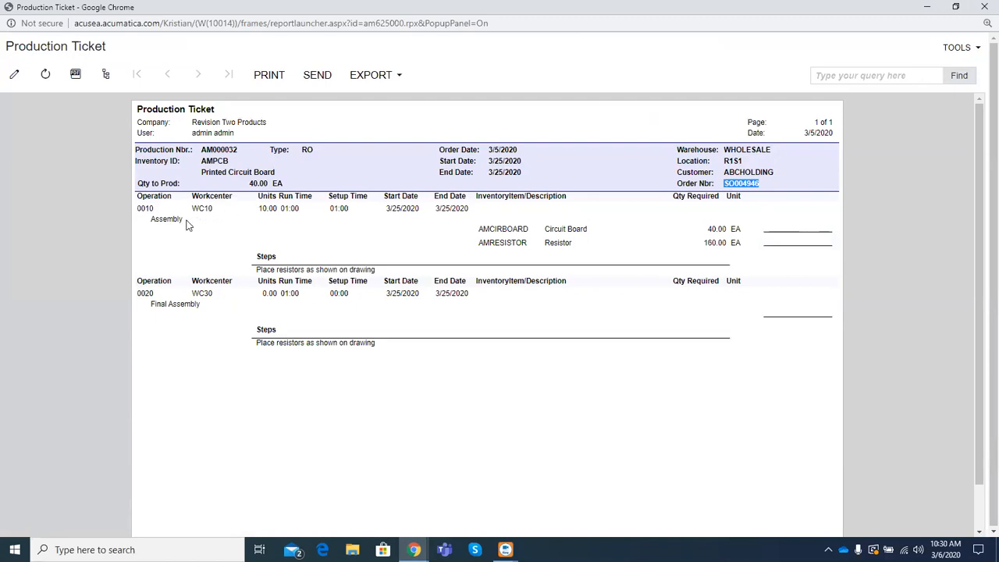
pyautogui.moveTo(182, 220); pyautogui.dragTo(150, 221)
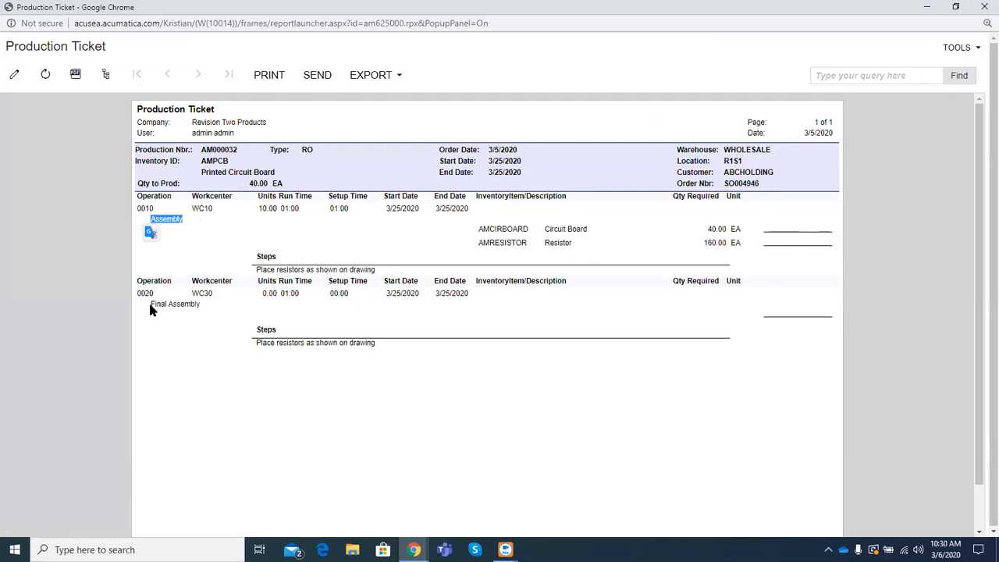
pyautogui.moveTo(149, 305); pyautogui.dragTo(200, 307)
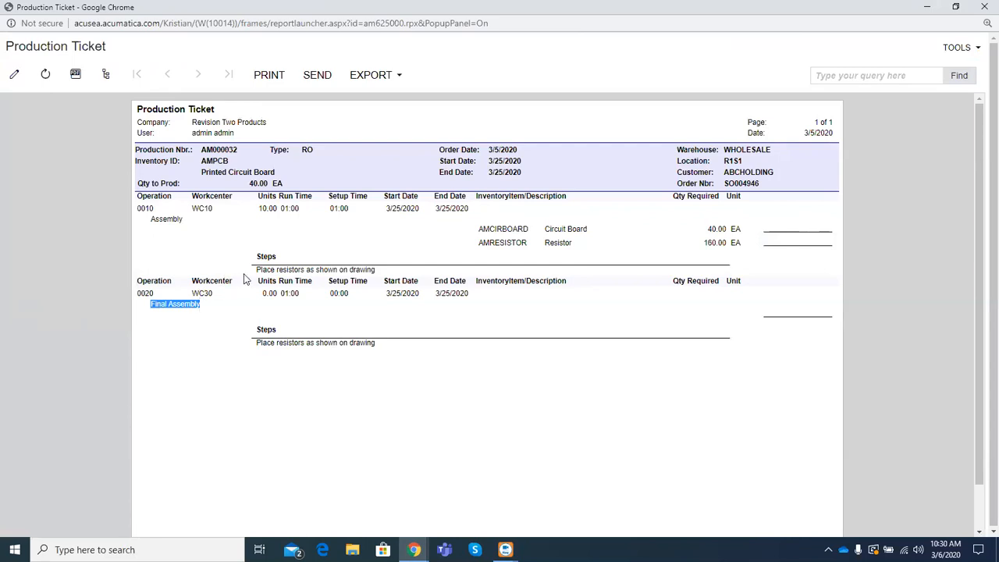
pyautogui.moveTo(256, 270); pyautogui.dragTo(381, 275)
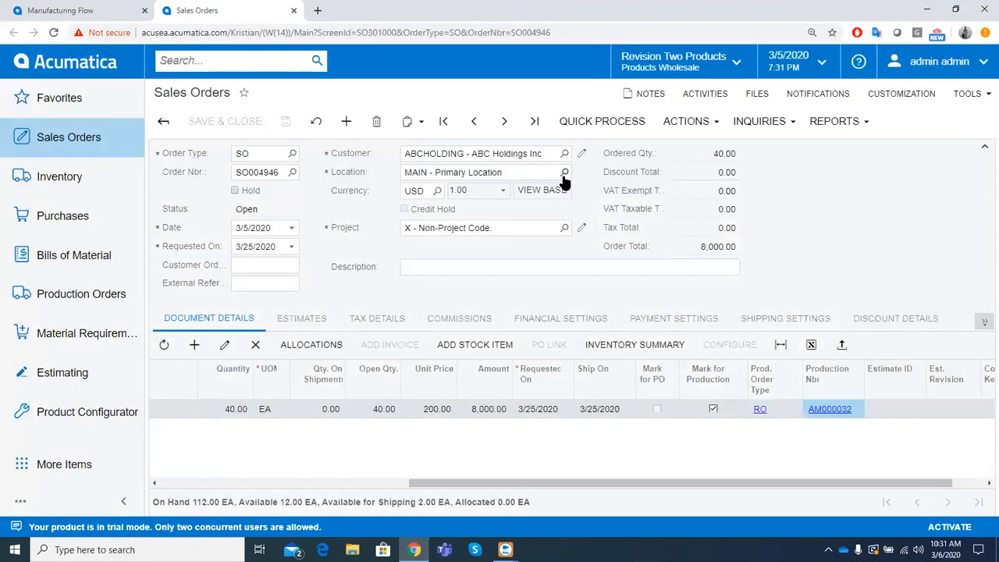
# - Run the Regenerate MRP process from Material Requirements Planning
pyautogui.click(119, 336)
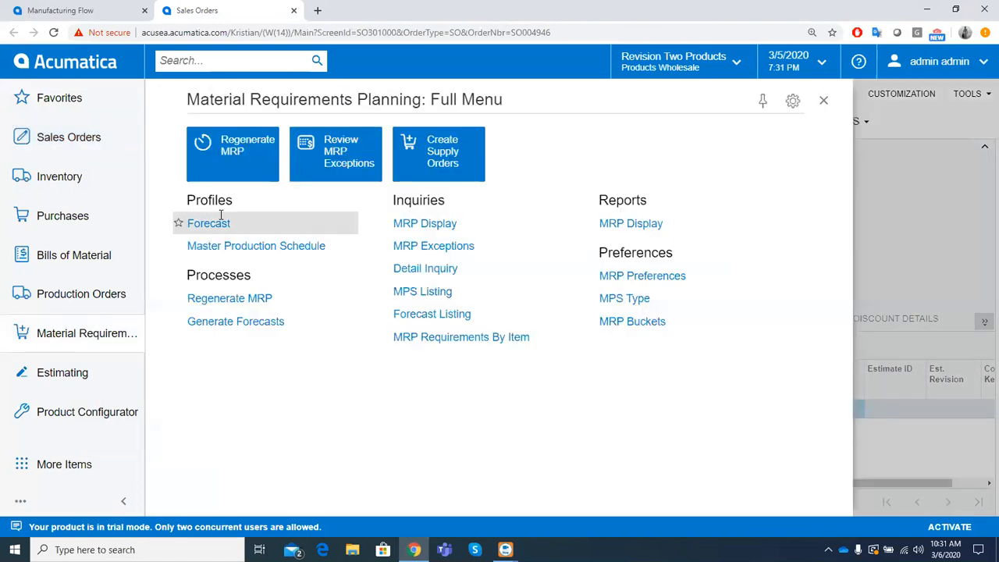
pyautogui.click(231, 161)
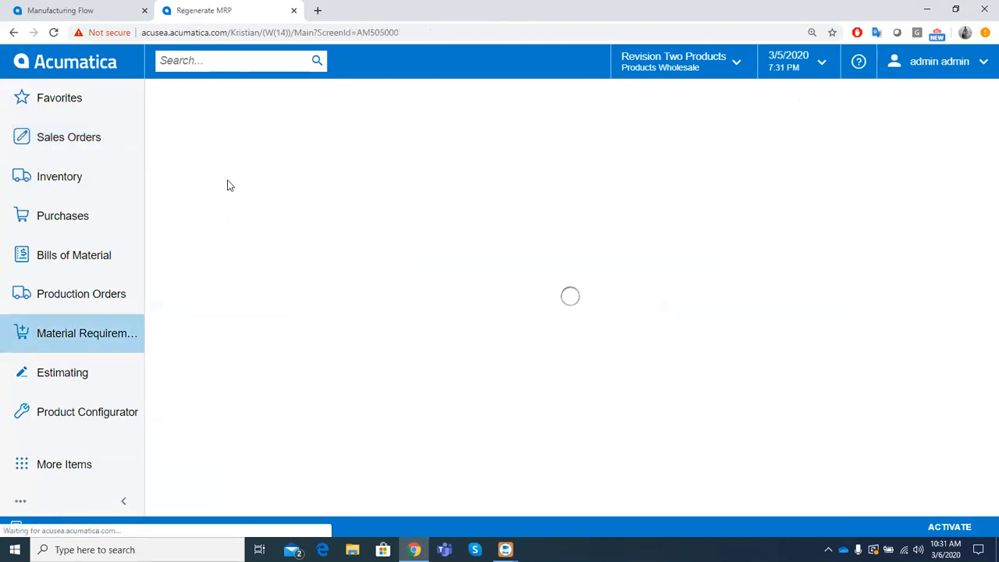
pyautogui.click(183, 121)
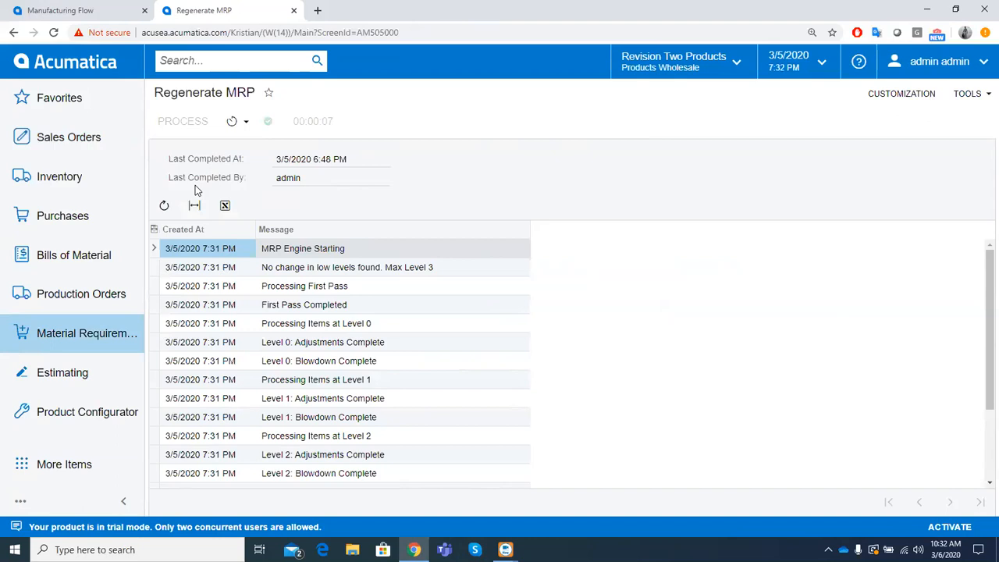
# - Open Create Supply Orders for Material Requirements Planning and examine the planned supply lines with their vendors and related documents
pyautogui.click(121, 334)
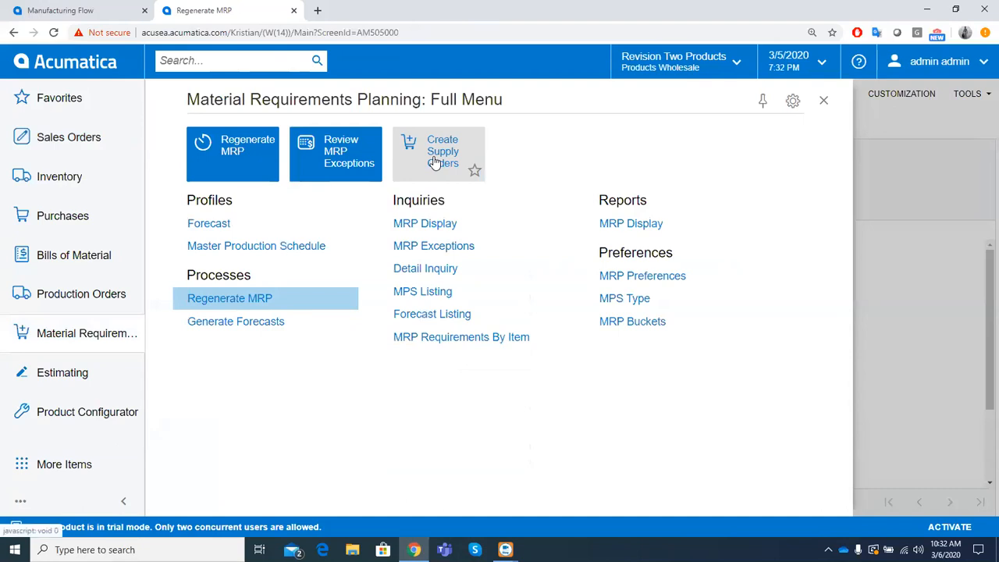
pyautogui.click(434, 162)
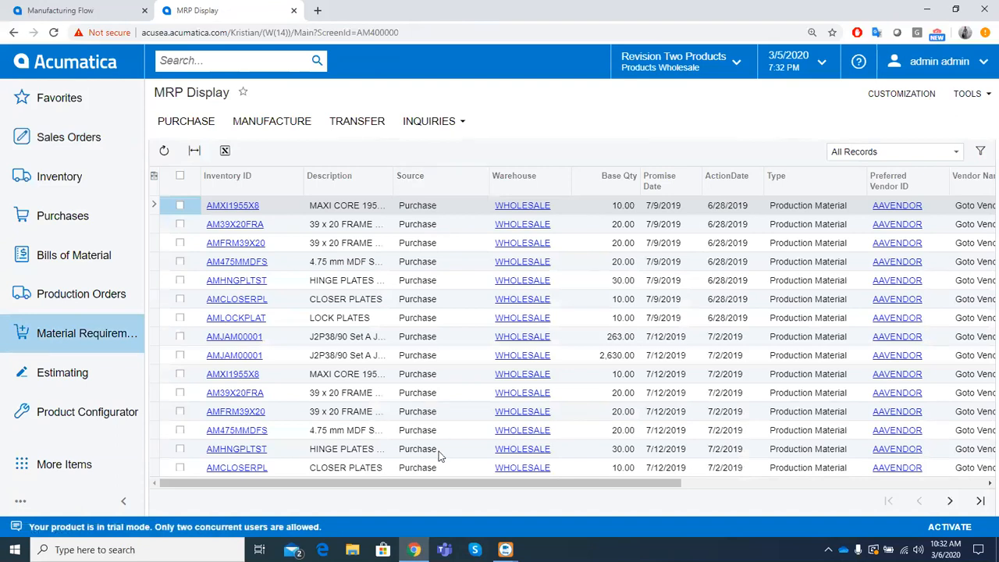
pyautogui.moveTo(440, 482); pyautogui.dragTo(666, 489)
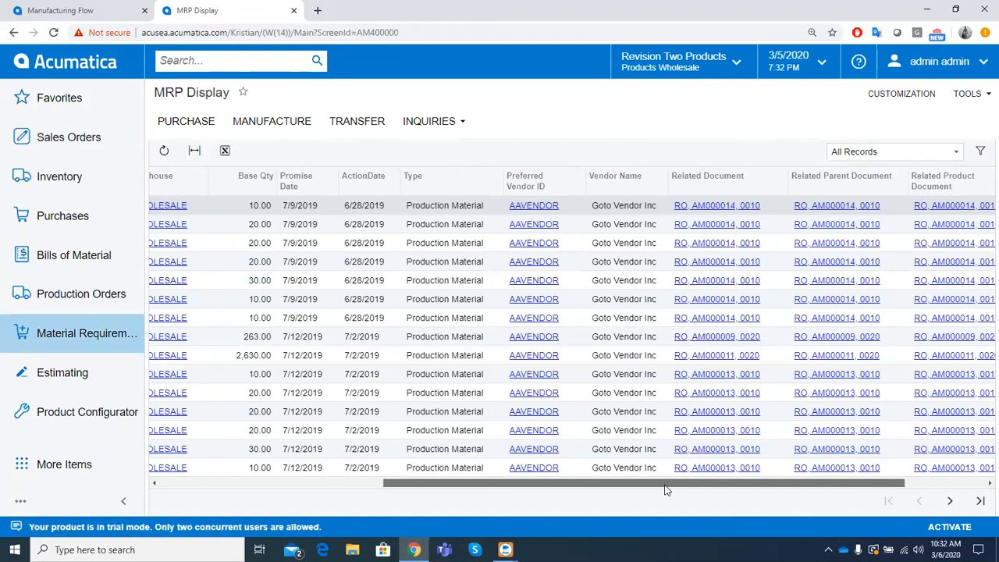
pyautogui.moveTo(665, 489); pyautogui.dragTo(383, 471)
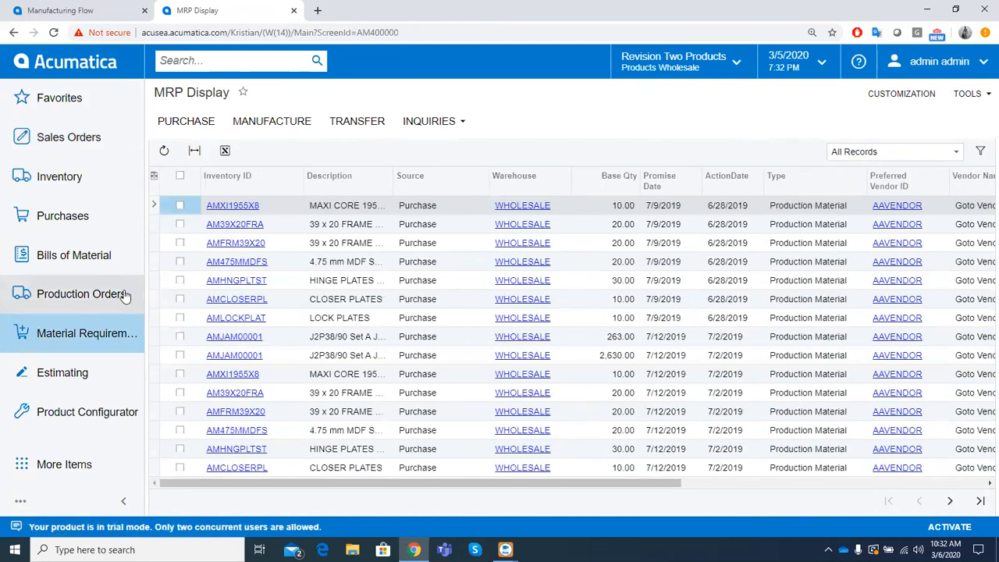
# - Open the printed circuit board's production order in Production Order Maintenance in a new browser tab
pyautogui.click(121, 293)
pyautogui.rightClick(193, 175)
pyautogui.click(223, 192)
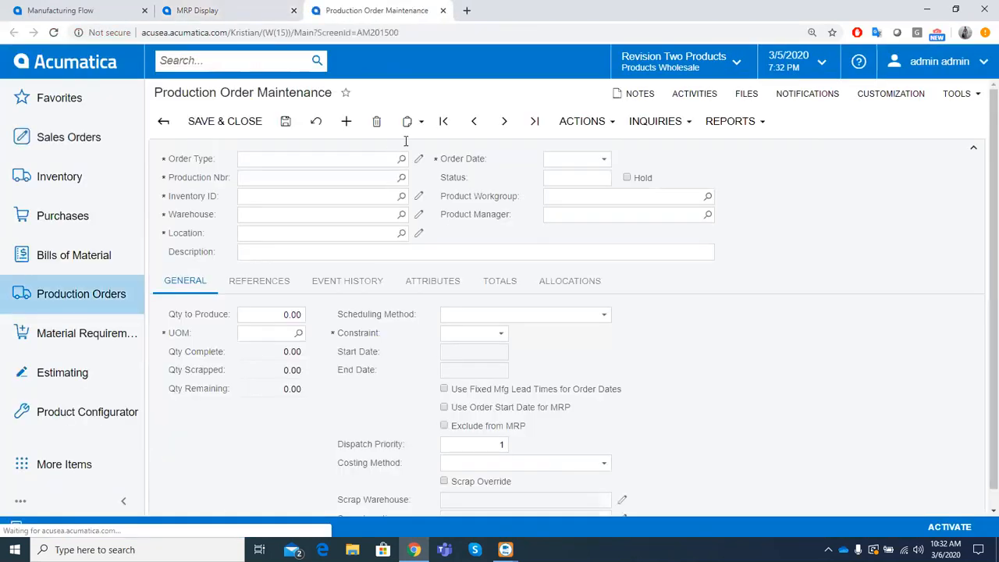
pyautogui.click(302, 179)
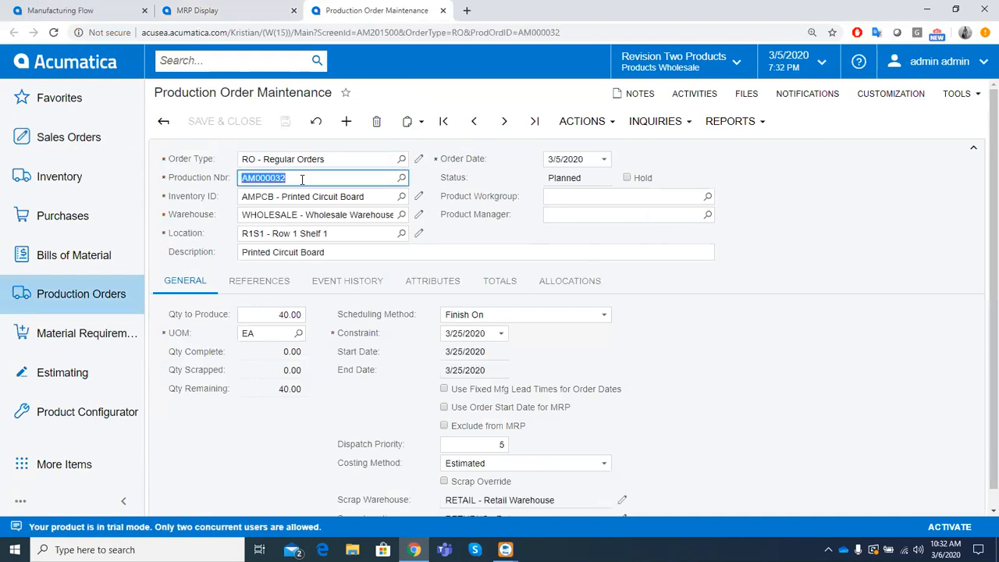
# - Return to the MRP Display and filter its Related Document column to the printed circuit board's production order
pyautogui.click(226, 10)
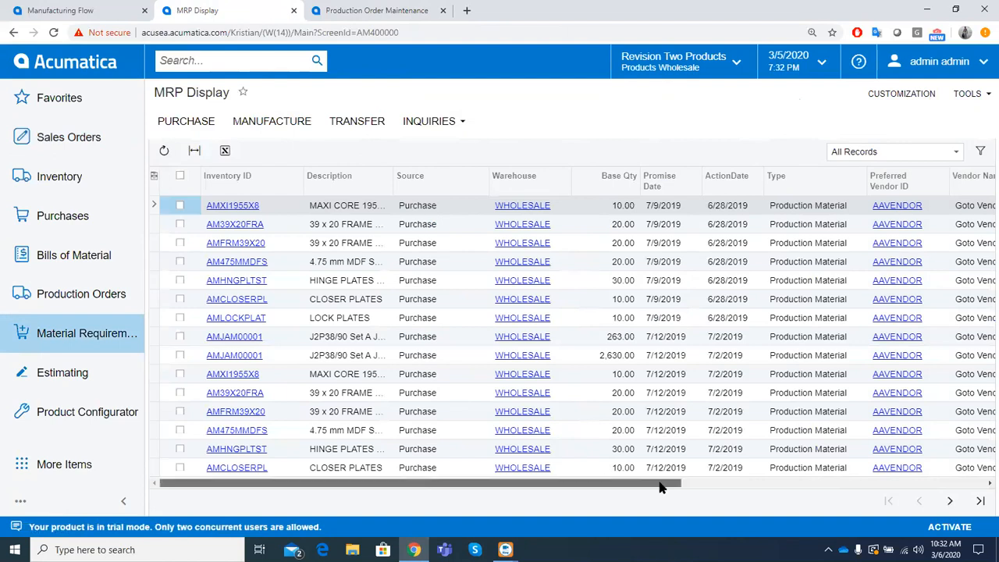
pyautogui.hscroll(8, 826, 485)
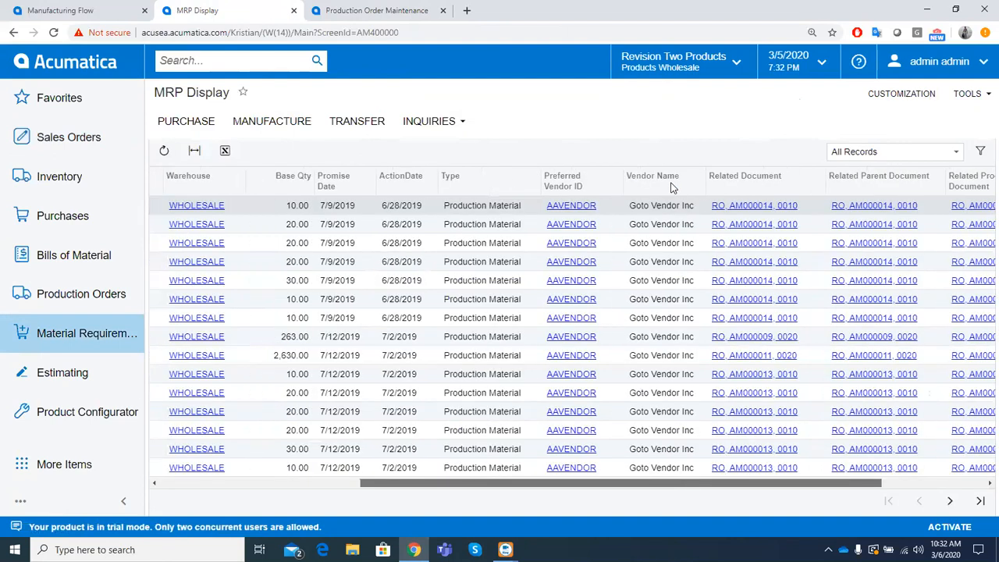
pyautogui.hscroll(2, 686, 257)
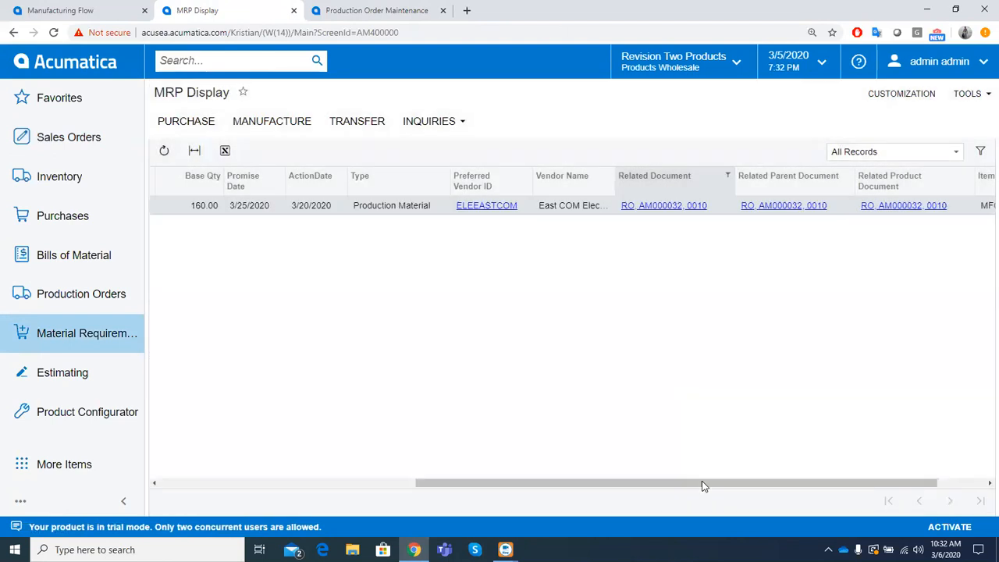
pyautogui.moveTo(703, 485); pyautogui.dragTo(337, 448)
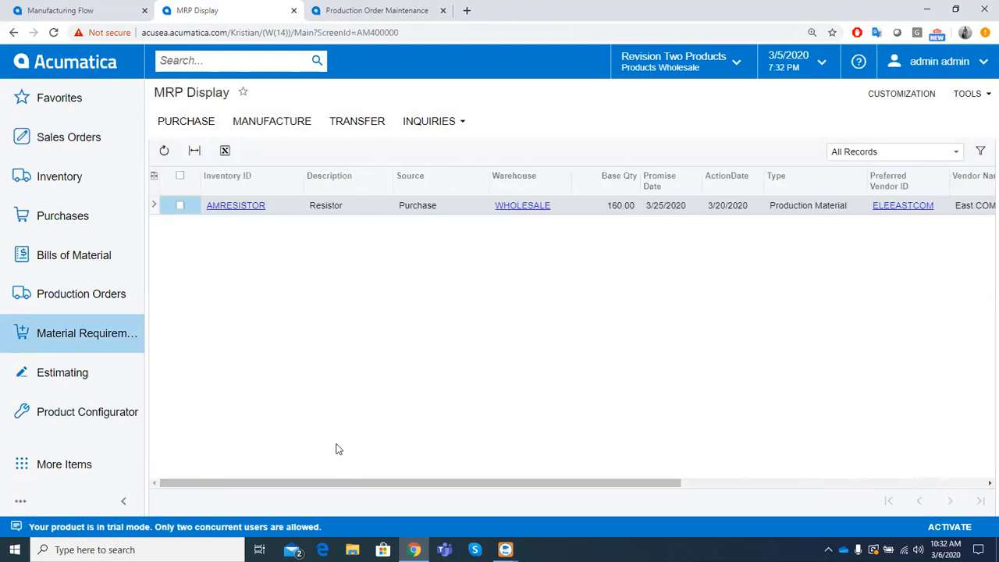
# - Examine the resistor supply line's base quantity, promise date, action date, preferred vendor and related documents
pyautogui.click(285, 209)
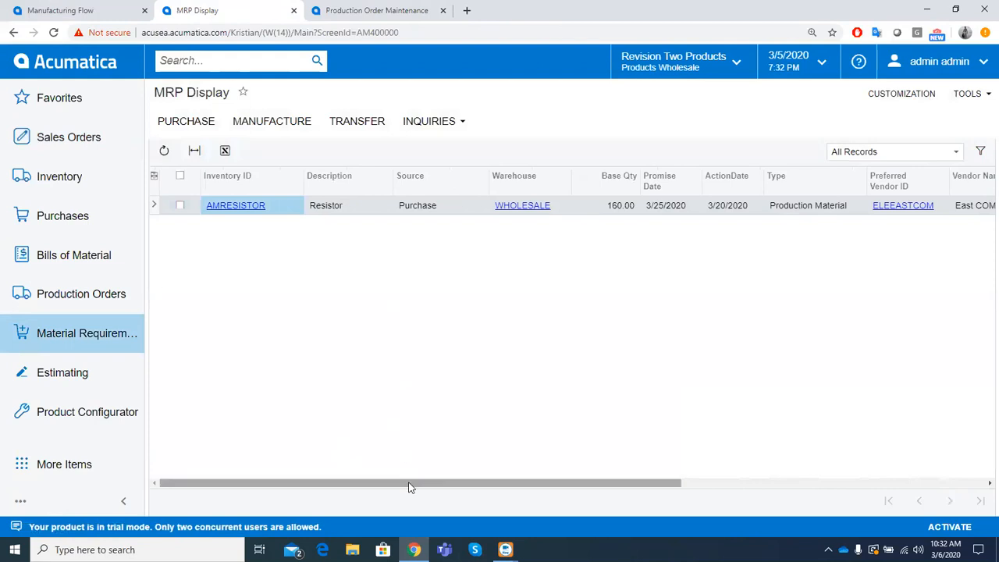
pyautogui.moveTo(408, 486); pyautogui.dragTo(609, 484)
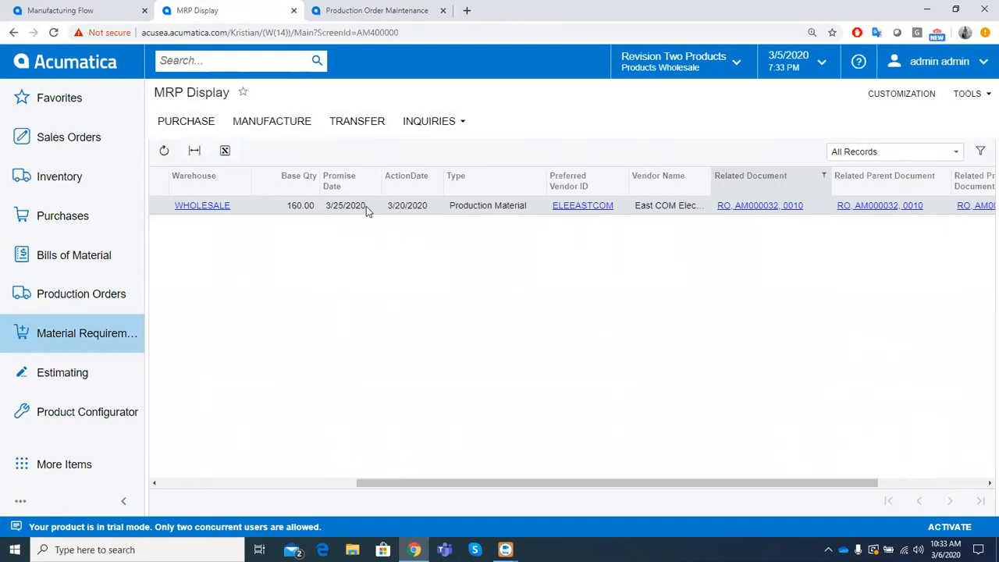
pyautogui.moveTo(389, 484); pyautogui.dragTo(277, 484)
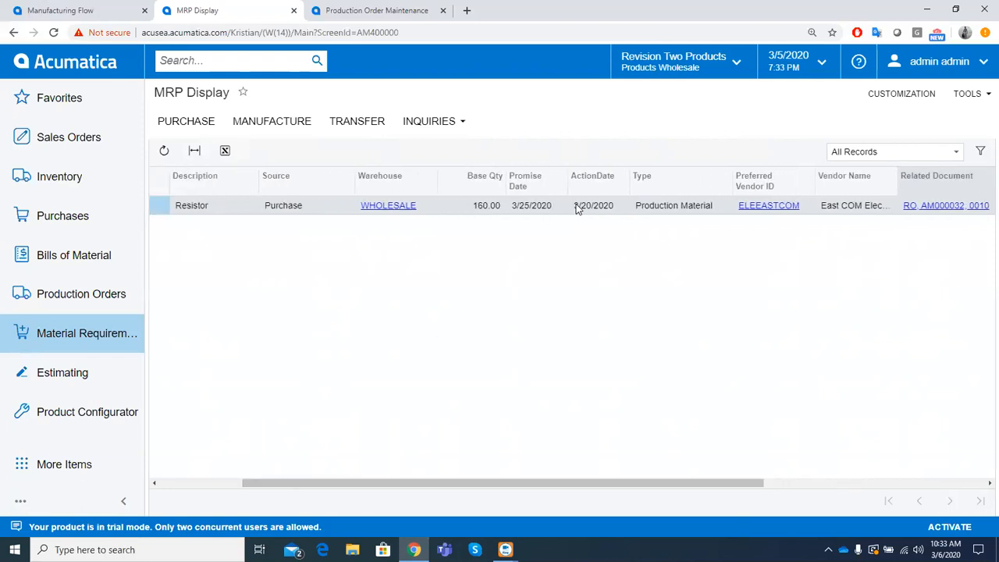
pyautogui.moveTo(590, 483); pyautogui.dragTo(672, 483)
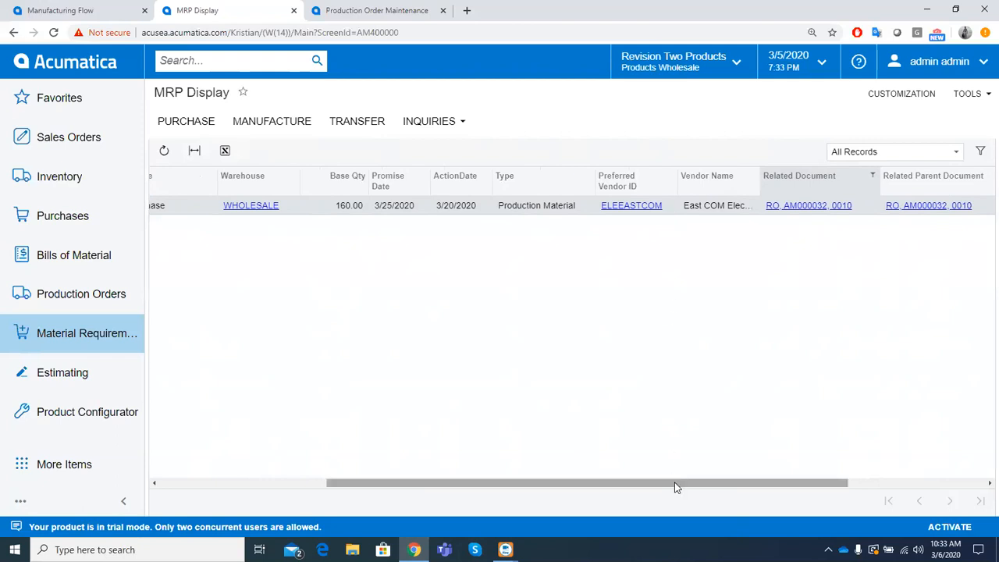
pyautogui.moveTo(676, 487); pyautogui.dragTo(671, 485)
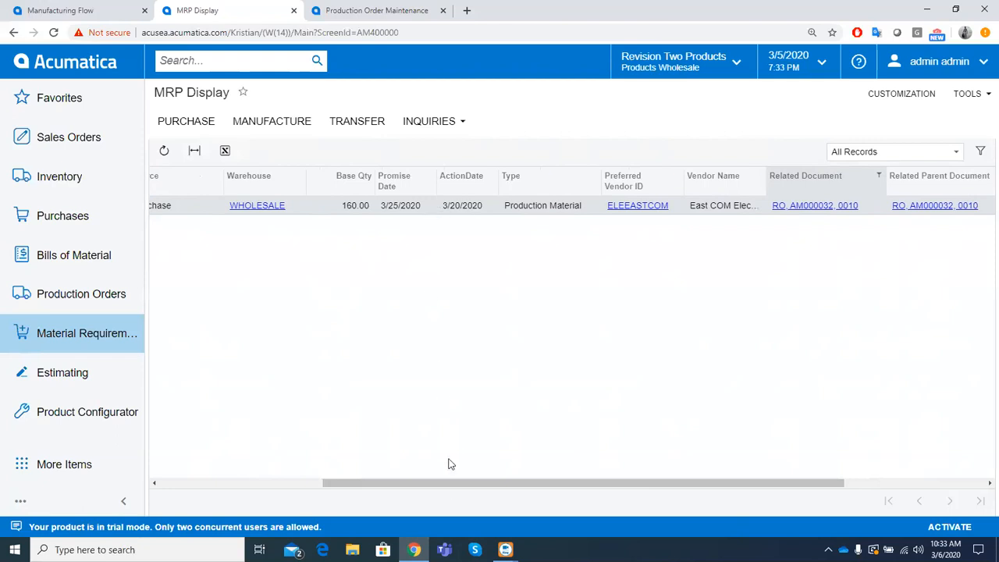
pyautogui.moveTo(429, 486); pyautogui.dragTo(302, 484)
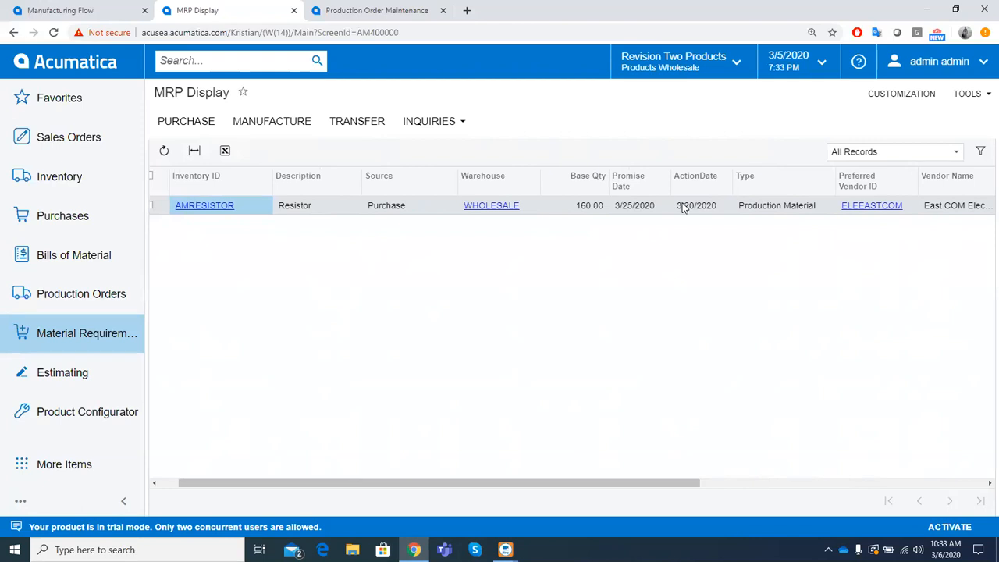
pyautogui.moveTo(570, 484); pyautogui.dragTo(500, 476)
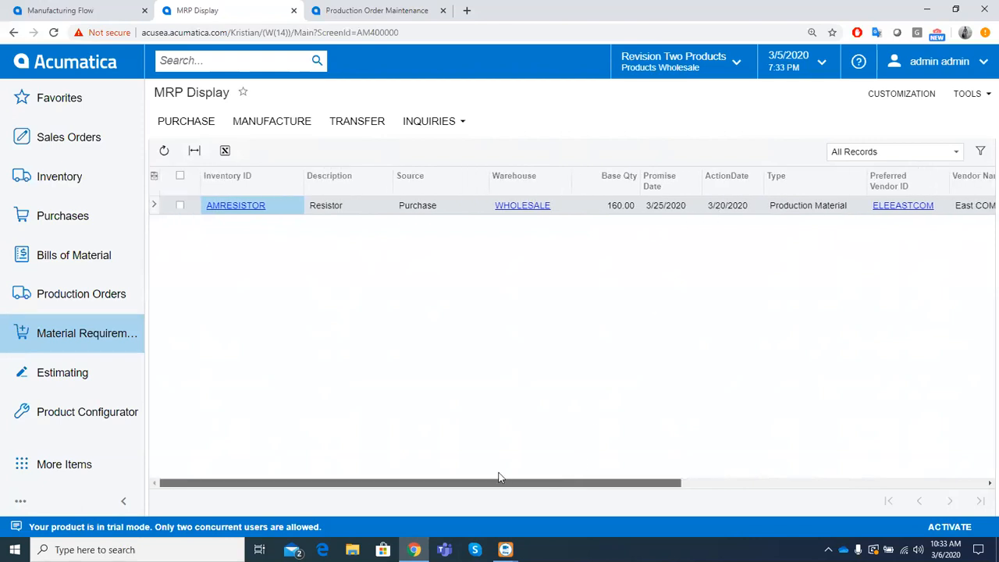
# - Create a purchase order from the AMRESISTOR supply line for 160 EA with vendor ELEEASTCOM
pyautogui.click(180, 205)
pyautogui.click(185, 121)
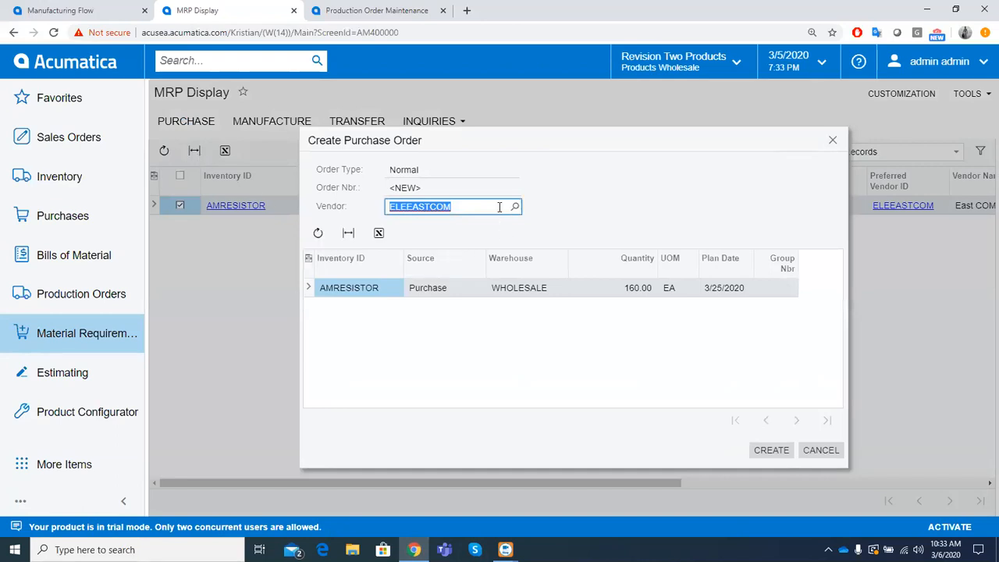
pyautogui.click(638, 291)
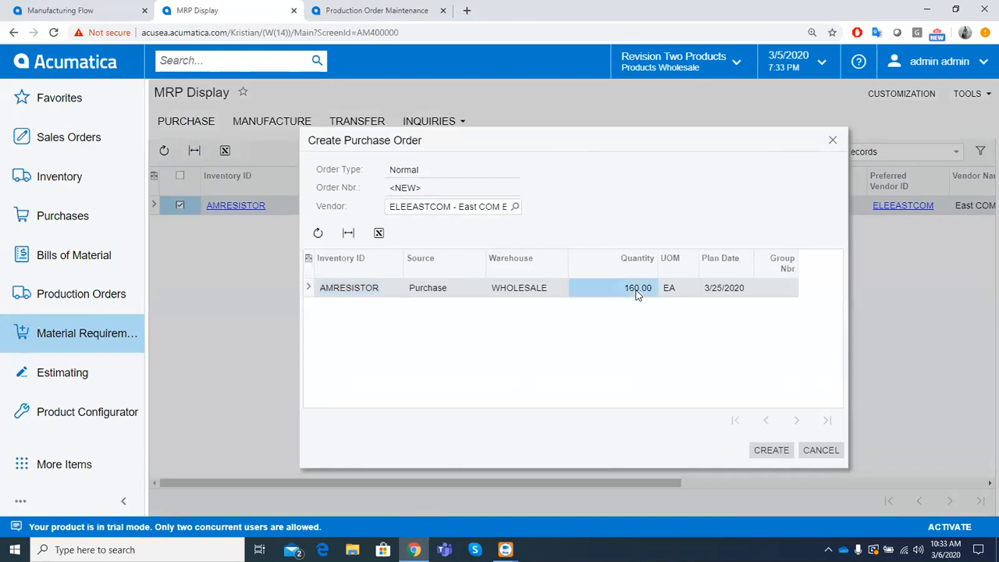
pyautogui.click(769, 449)
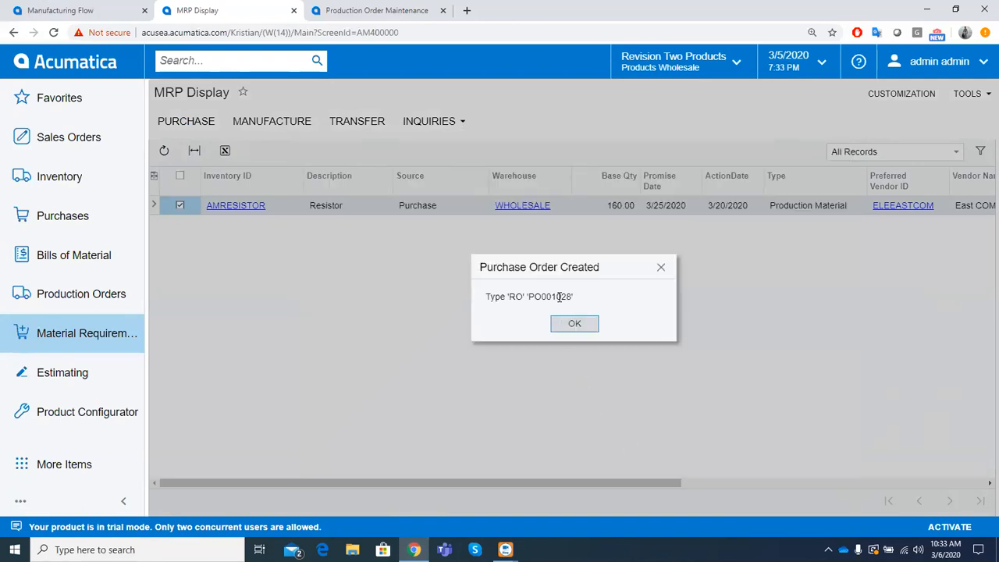
pyautogui.click(566, 324)
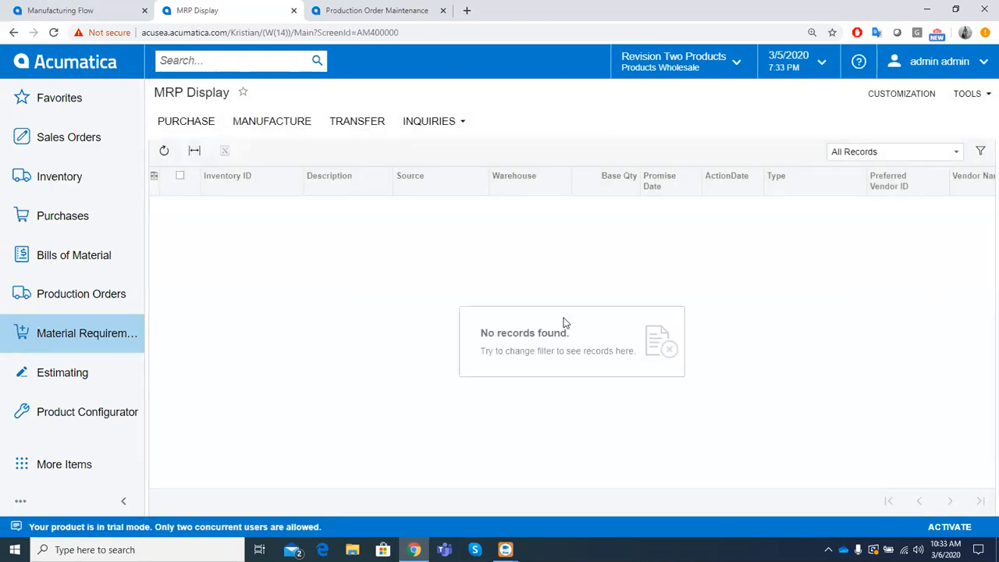
# - Open the newly created resistor purchase order and review its line's order quantity and unit cost
pyautogui.click(125, 220)
pyautogui.click(224, 160)
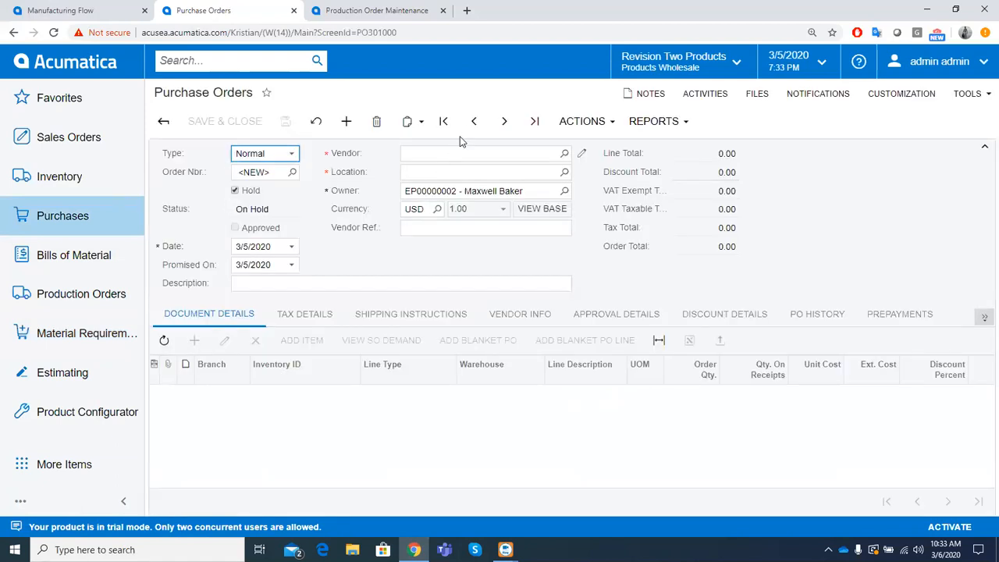
pyautogui.click(245, 173)
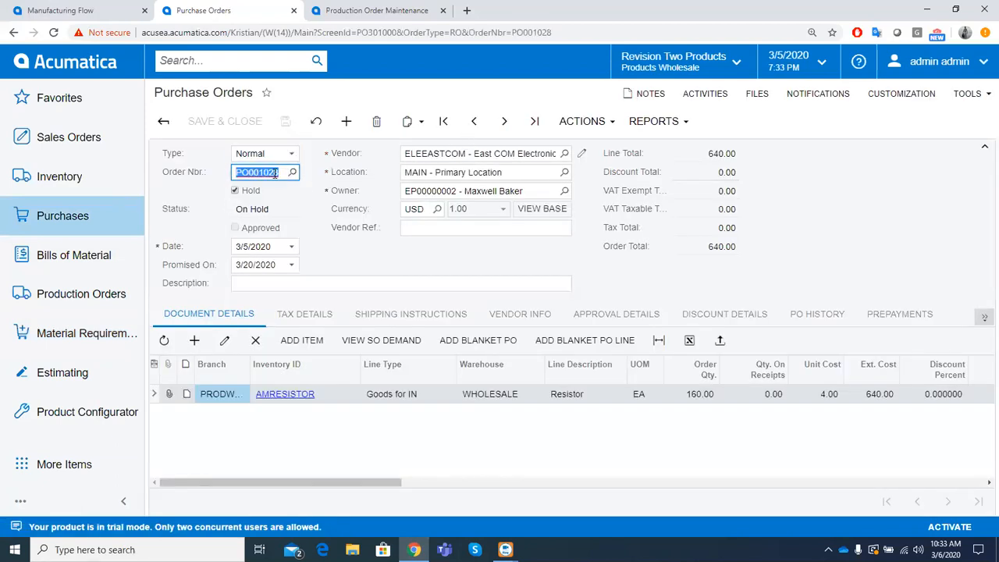
pyautogui.click(702, 396)
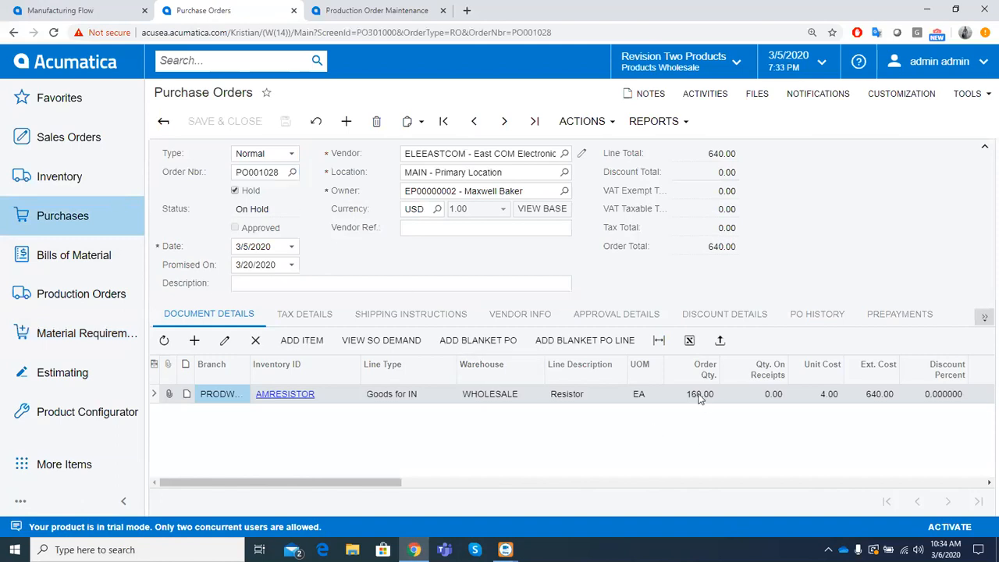
pyautogui.moveTo(391, 485); pyautogui.dragTo(453, 484)
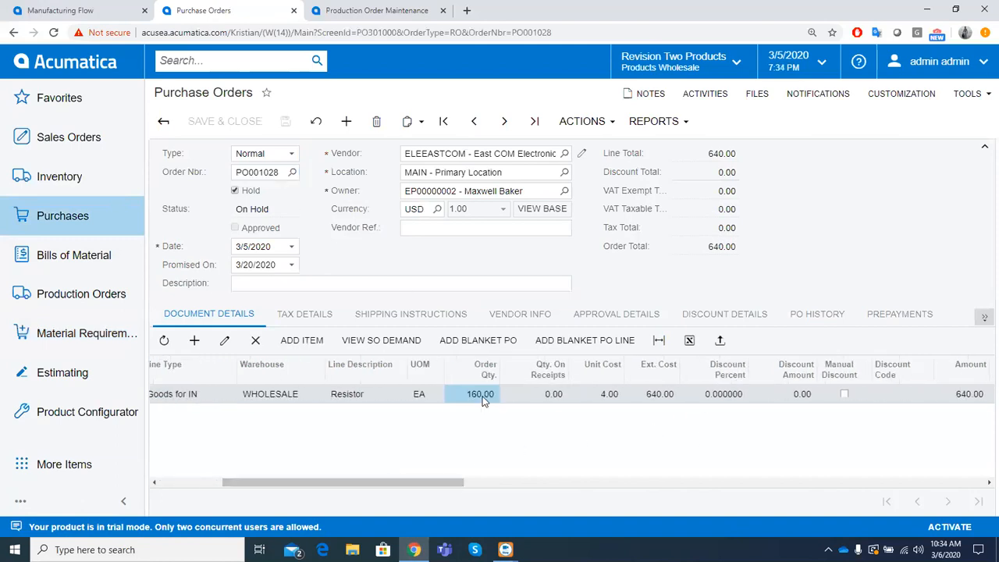
pyautogui.click(584, 394)
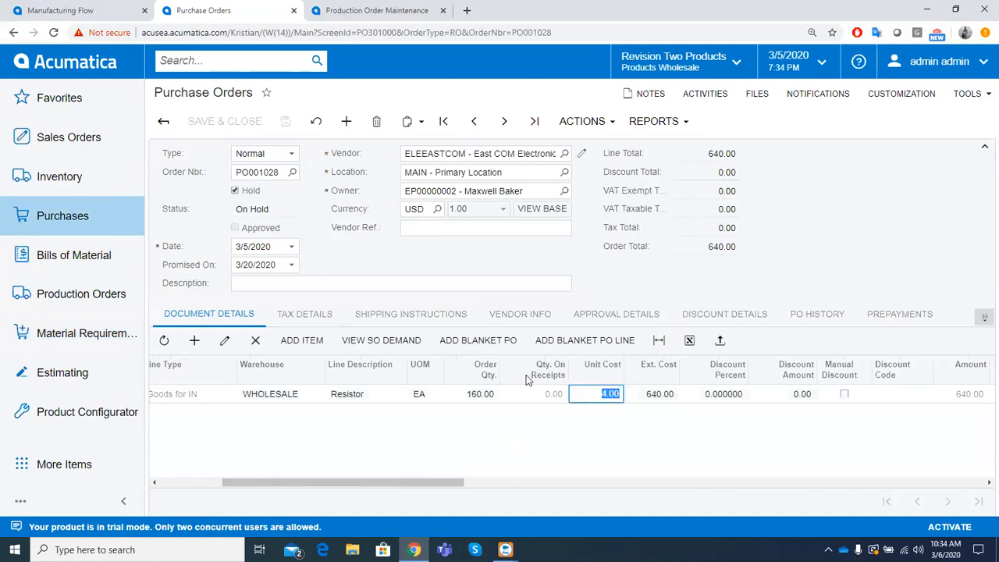
# - Take the resistor purchase order off hold and approve it
pyautogui.click(234, 191)
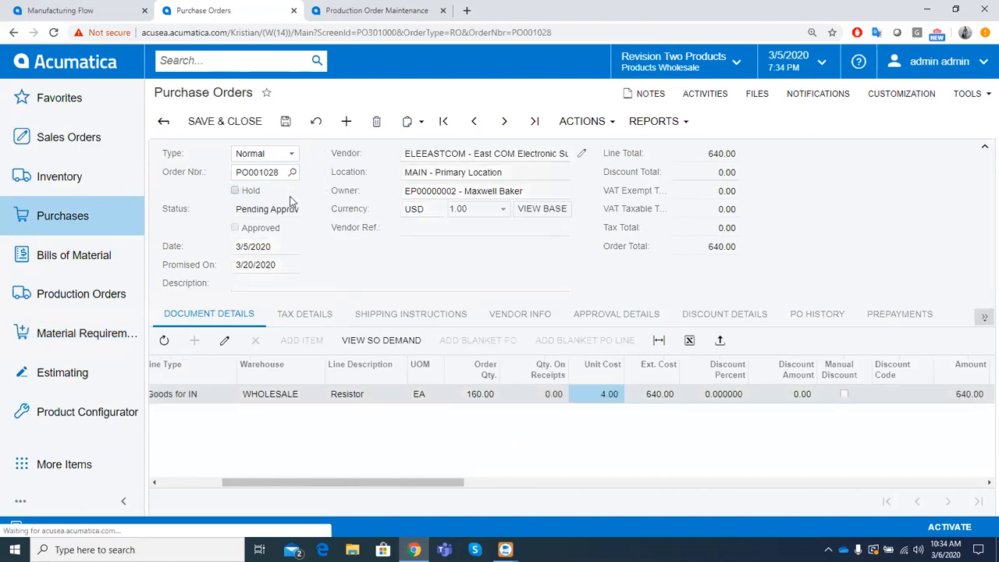
pyautogui.click(561, 122)
pyautogui.click(561, 148)
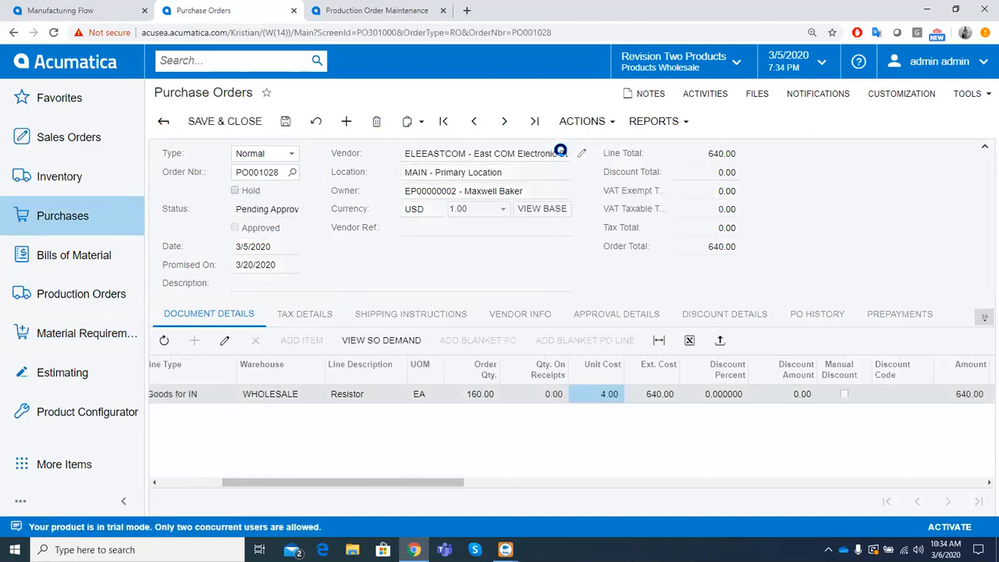
# - Enter a PO receipt for the 160 resistors with Create Bill turned off, and save and release it
pyautogui.click(581, 121)
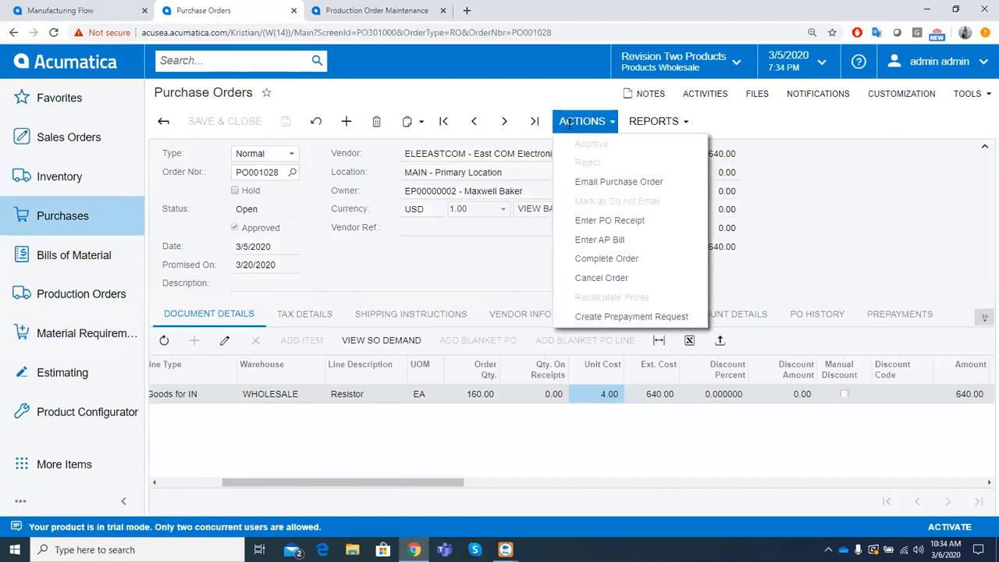
pyautogui.click(566, 226)
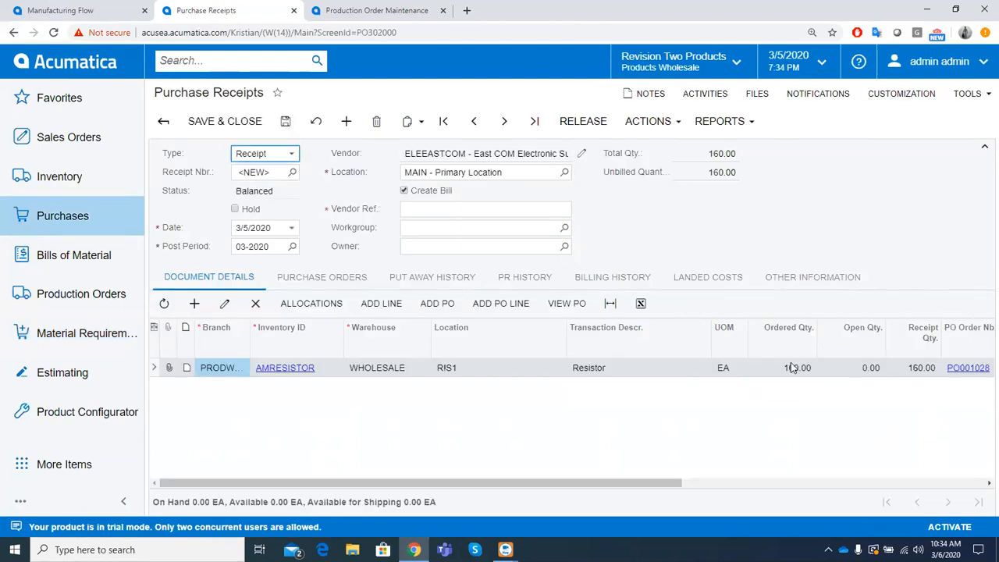
pyautogui.click(910, 367)
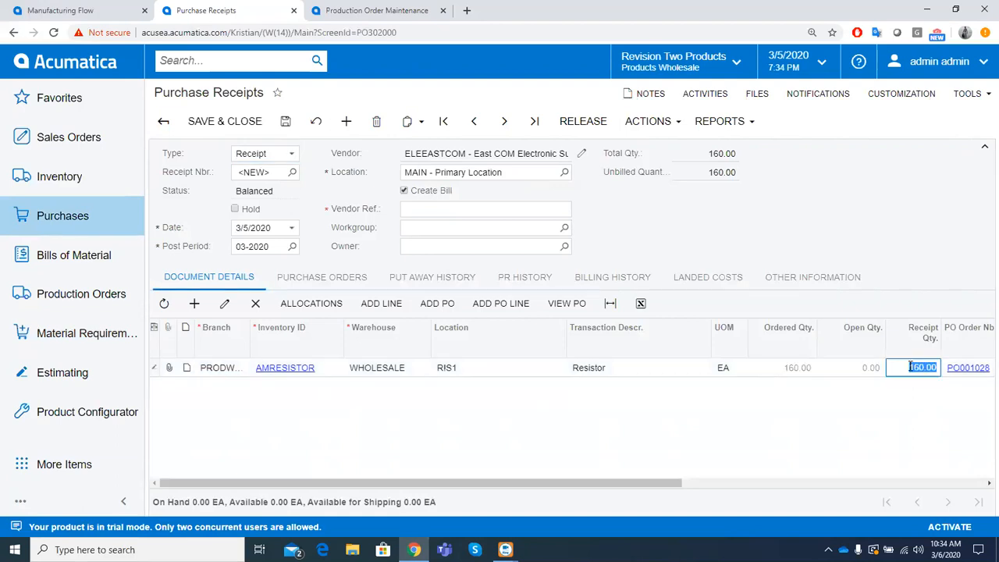
pyautogui.click(403, 191)
pyautogui.click(284, 121)
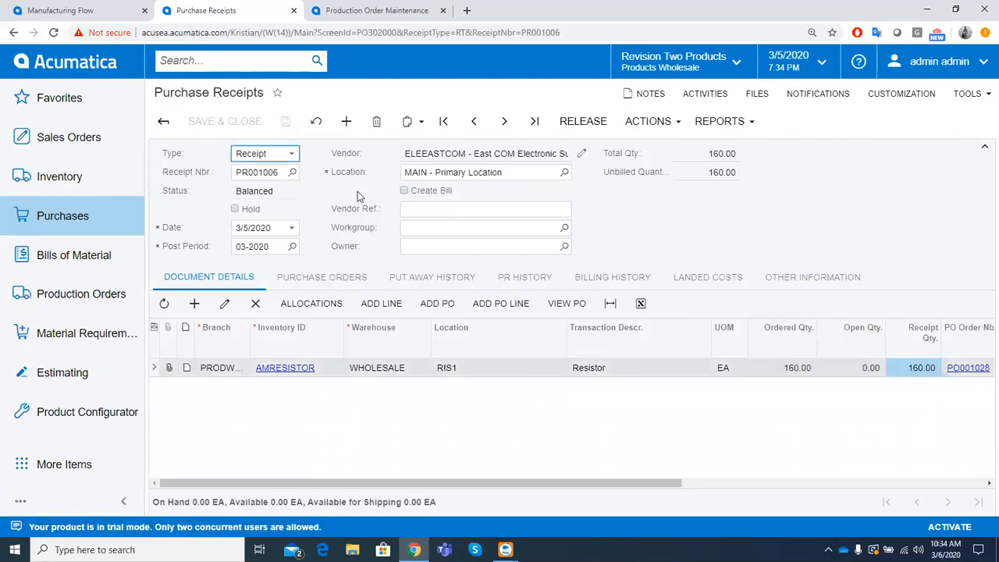
pyautogui.click(574, 124)
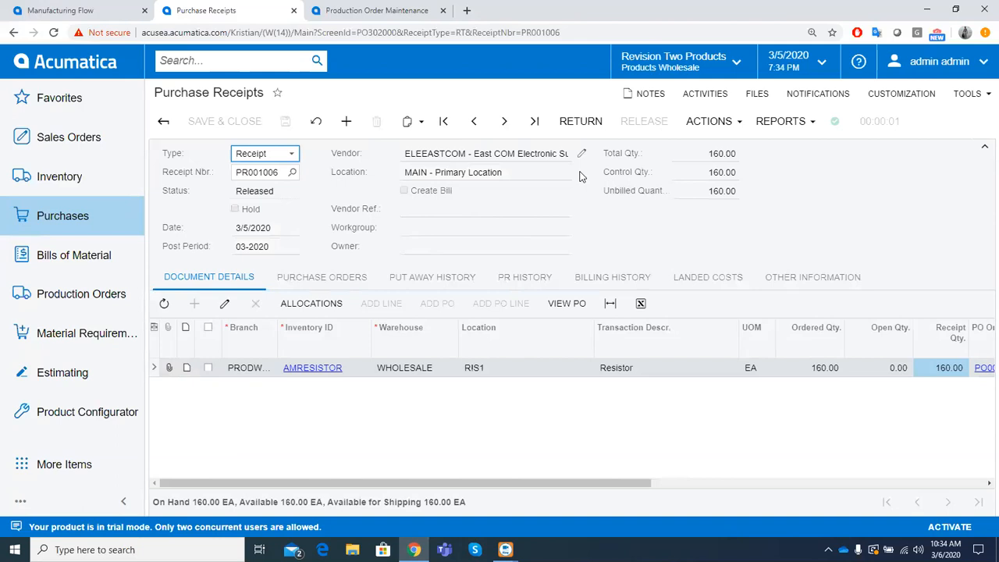
pyautogui.click(811, 369)
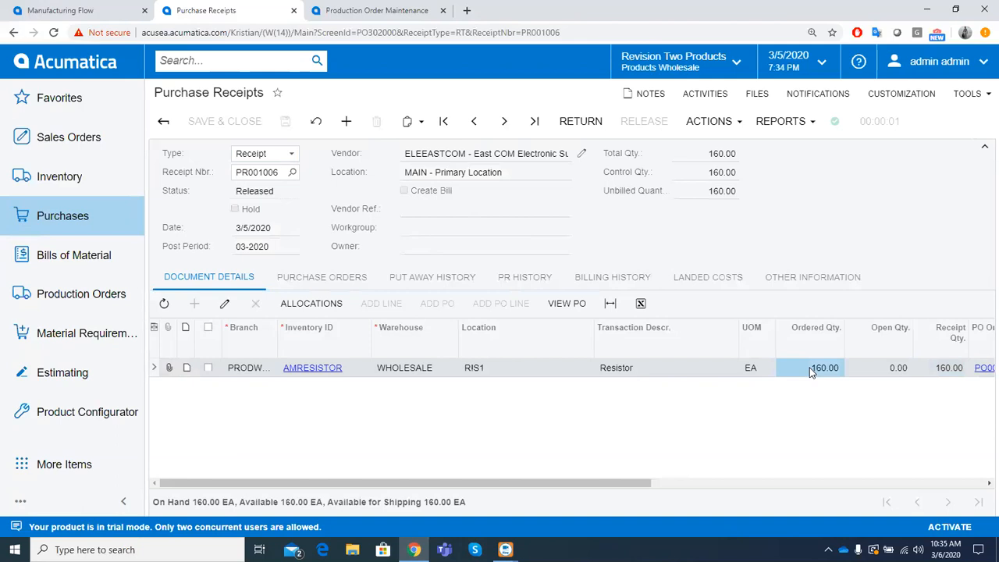
# - Open the printed circuit board's production order in Production Order Maintenance and release it
pyautogui.click(13, 32)
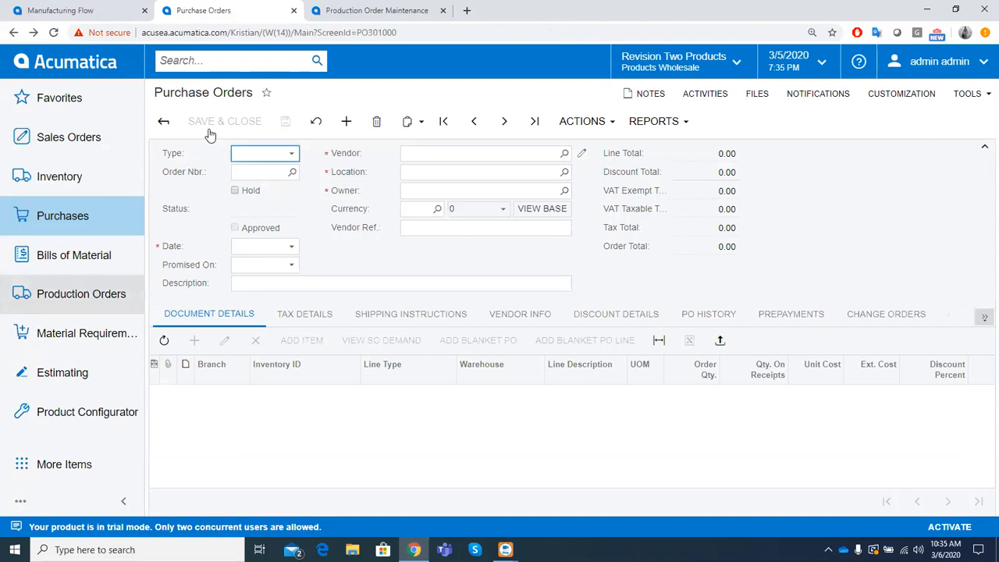
pyautogui.click(209, 156)
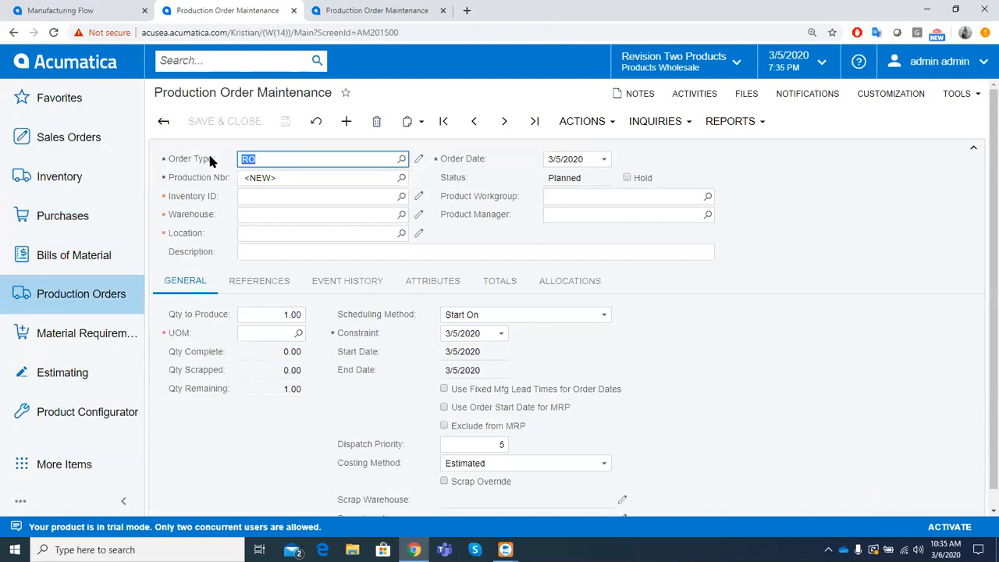
pyautogui.click(474, 122)
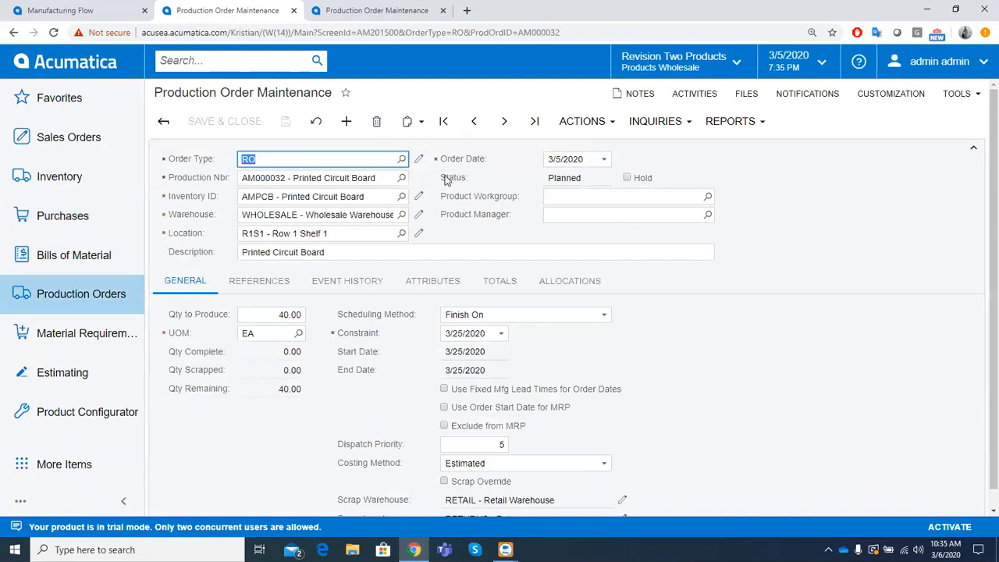
pyautogui.click(581, 121)
pyautogui.click(564, 162)
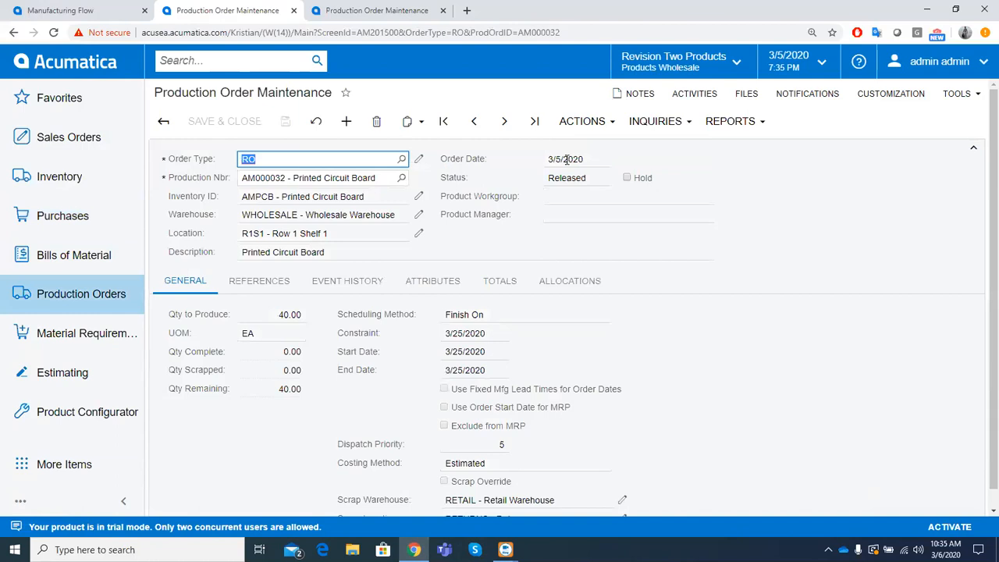
# - Start releasing materials for the printed circuit board's production order and select both the AMCIRBOARD and AMRESISTOR lines in the material wizard
pyautogui.click(565, 125)
pyautogui.click(565, 261)
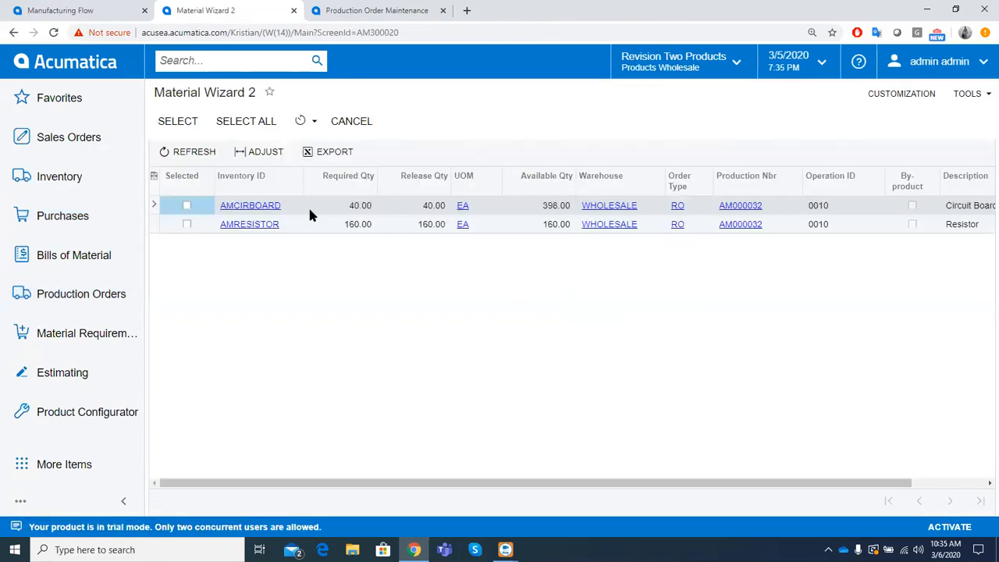
pyautogui.click(187, 205)
pyautogui.click(187, 223)
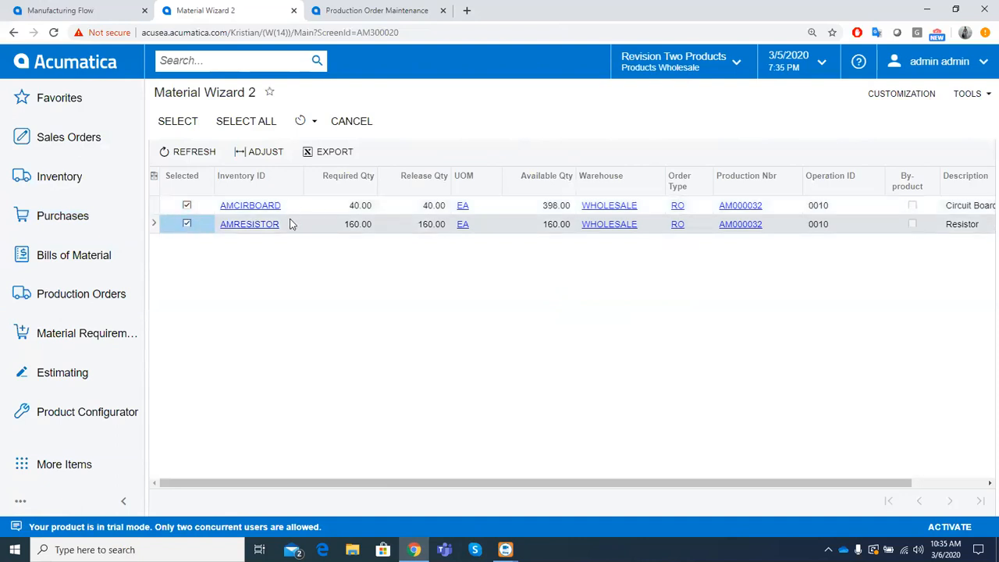
pyautogui.click(353, 209)
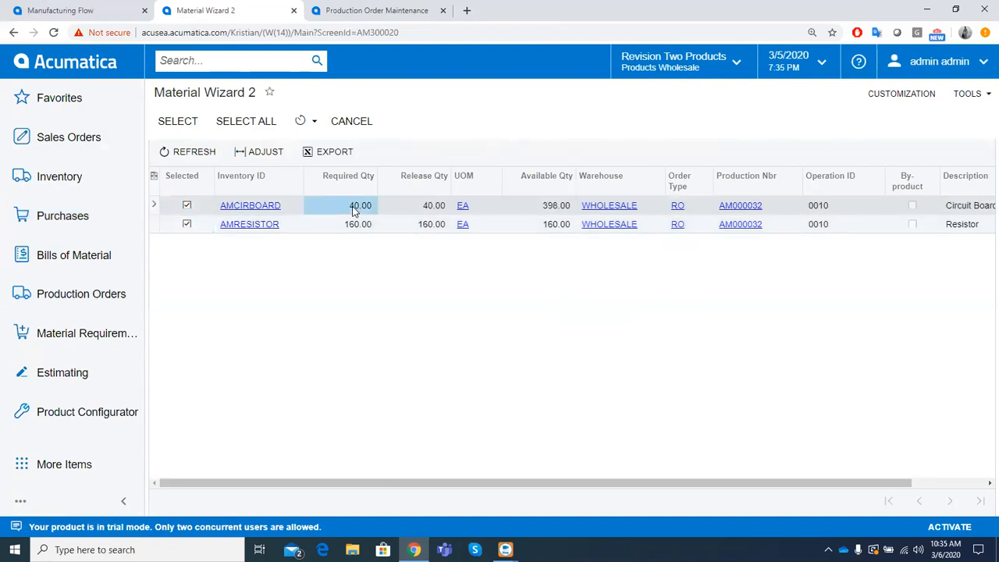
pyautogui.click(352, 228)
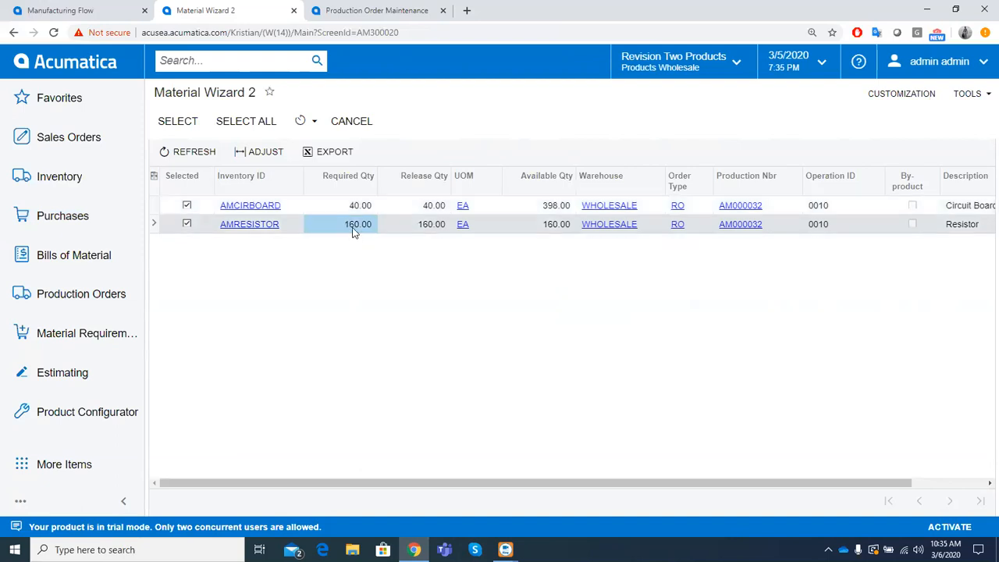
pyautogui.click(538, 208)
# - Create the materials batch from the selected lines, take it off hold and release it
pyautogui.click(222, 121)
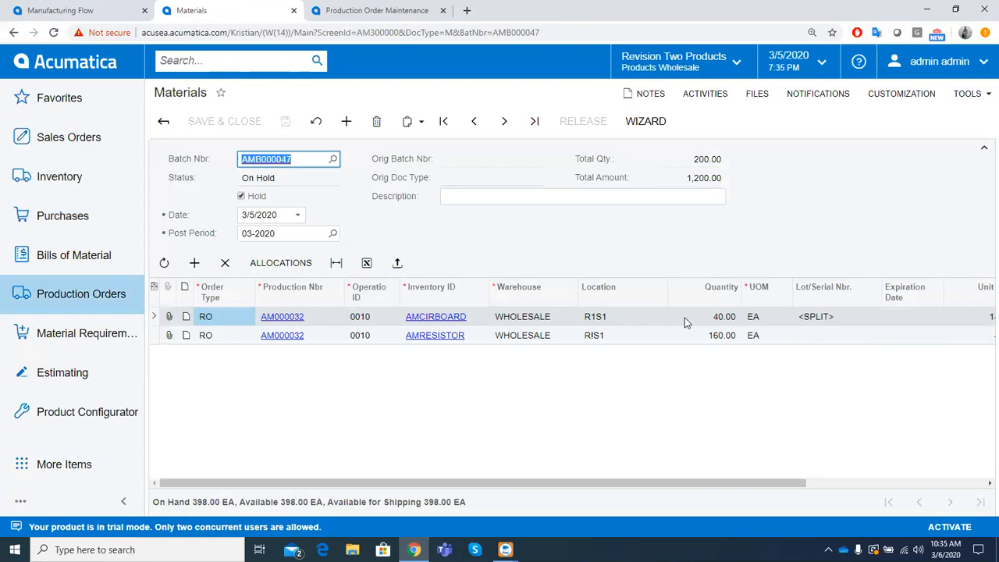
pyautogui.click(242, 196)
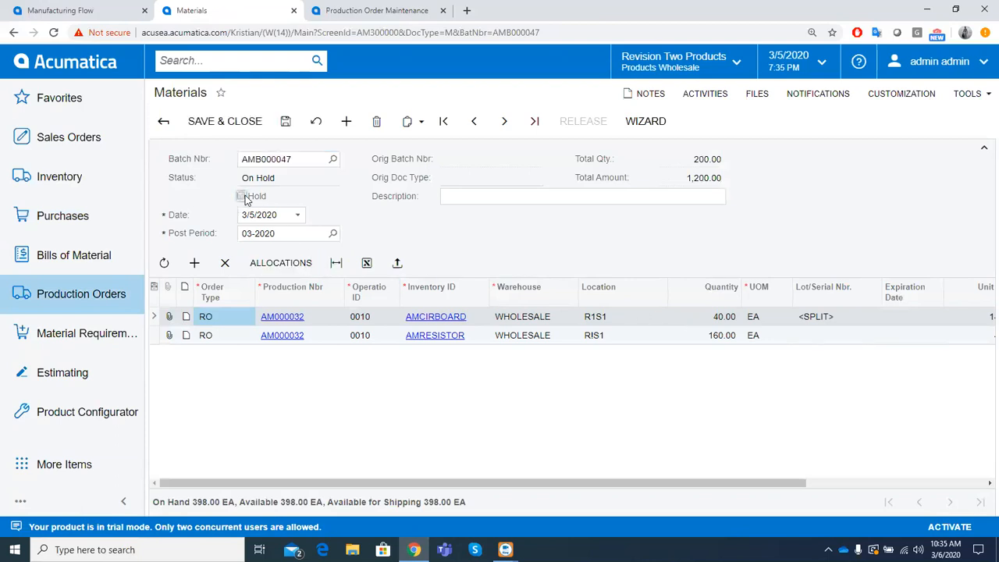
pyautogui.click(569, 125)
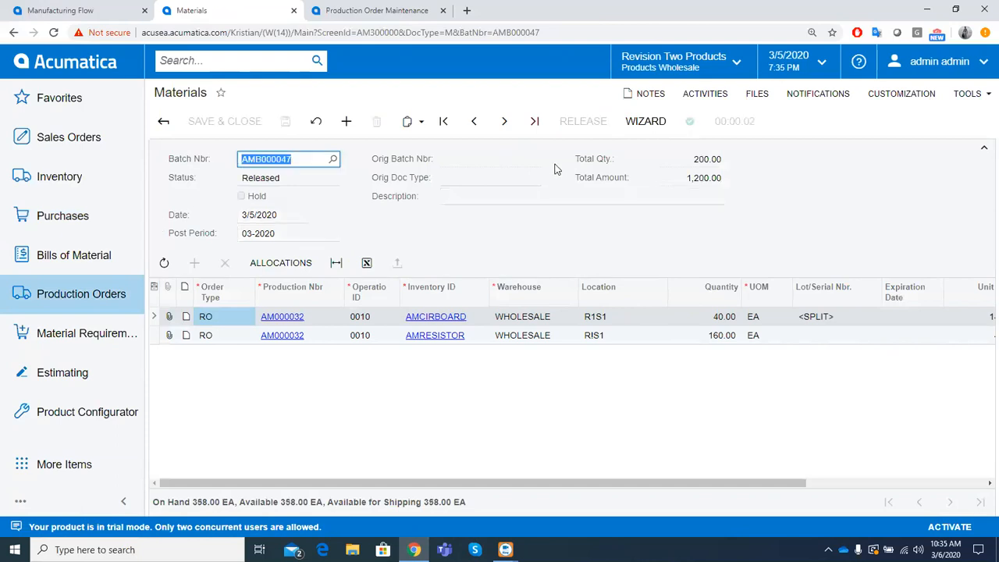
# - Create a new Labor transaction and add a direct labor line for the 40-unit AMPCB production order
pyautogui.click(56, 290)
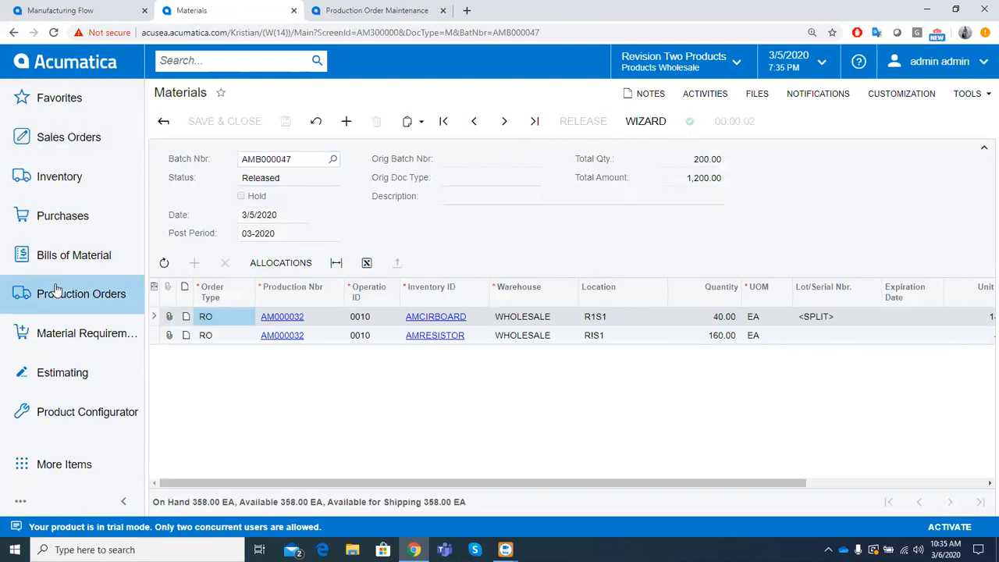
pyautogui.click(215, 224)
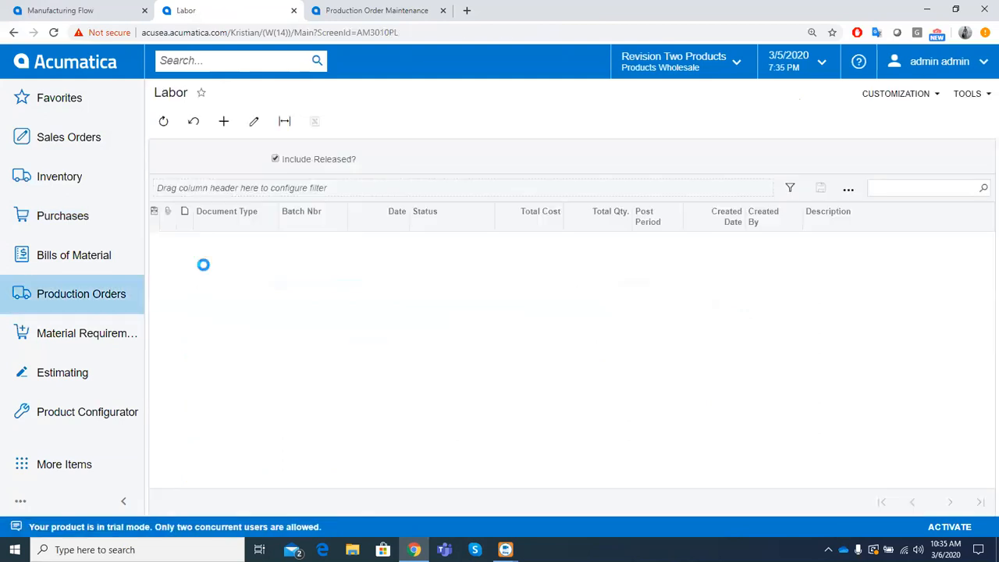
pyautogui.click(224, 123)
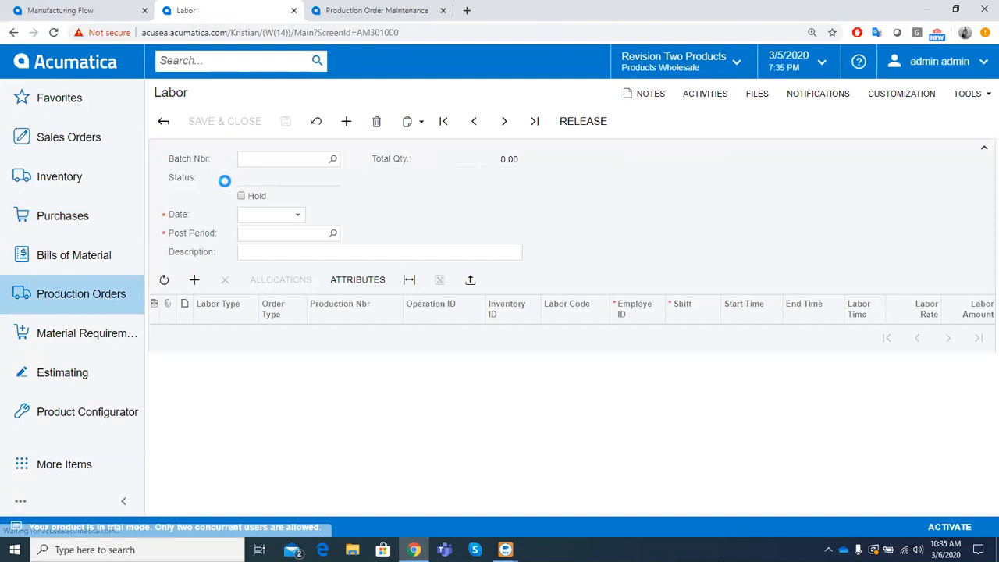
pyautogui.click(195, 280)
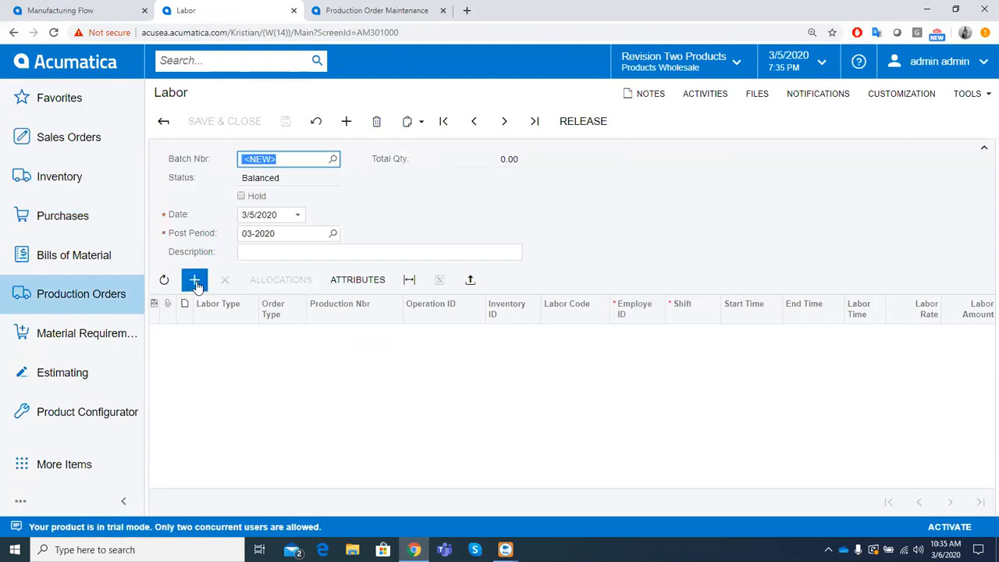
pyautogui.click(355, 334)
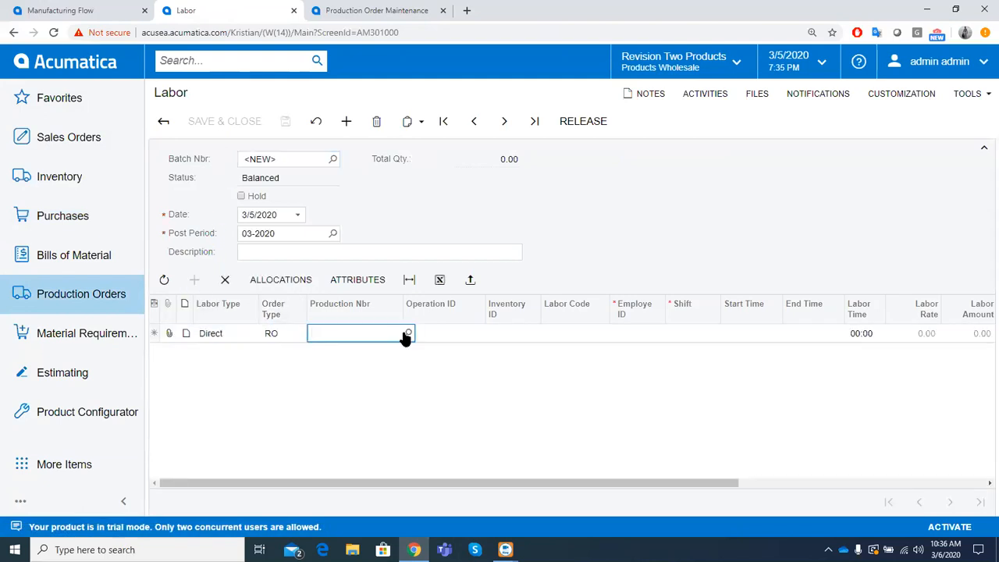
pyautogui.click(405, 334)
pyautogui.click(835, 305)
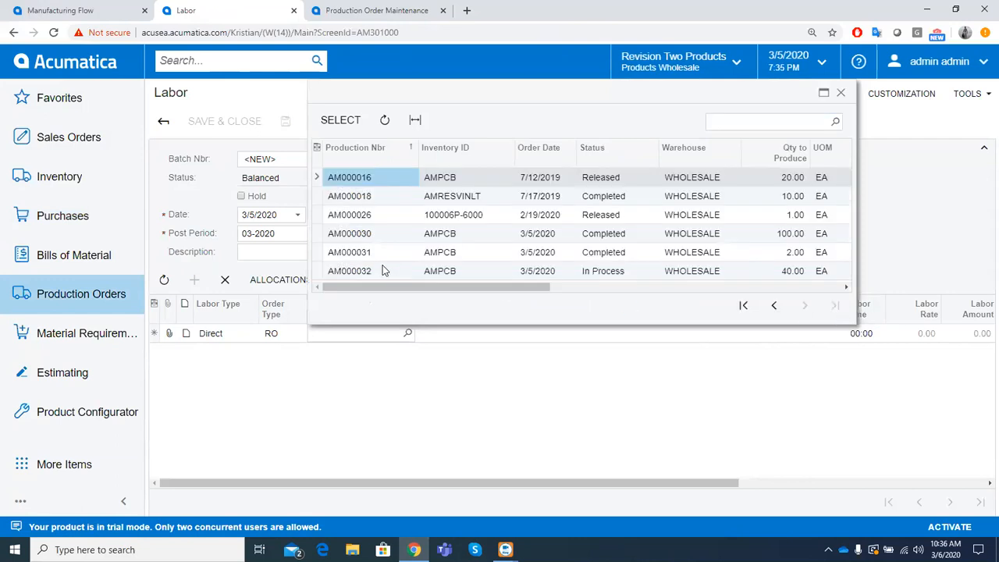
pyautogui.doubleClick(382, 270)
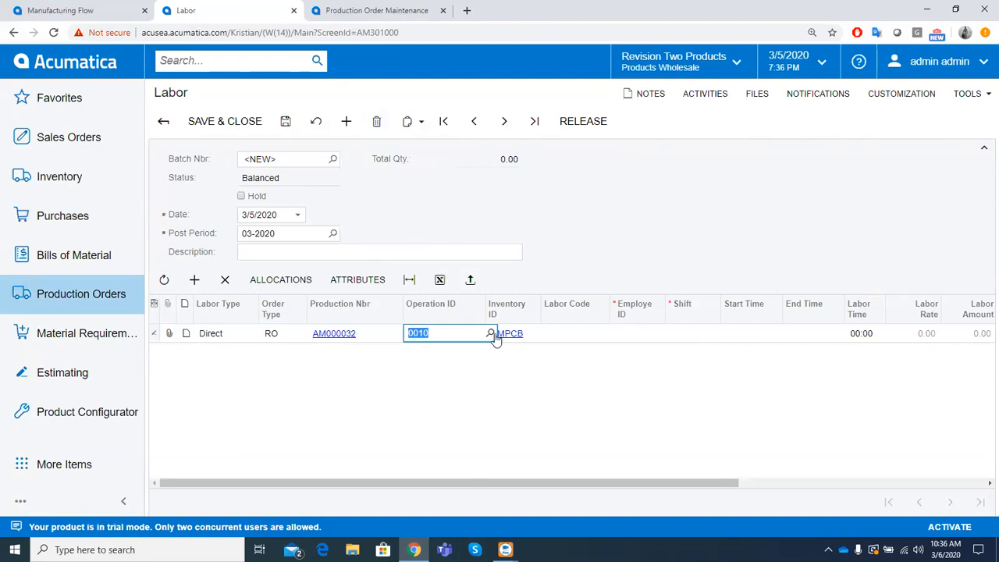
# - Assign the second listed employee and shift 0001 (Shift 1, day) to the labor line
pyautogui.moveTo(627, 482); pyautogui.dragTo(660, 482)
pyautogui.click(609, 335)
pyautogui.click(622, 333)
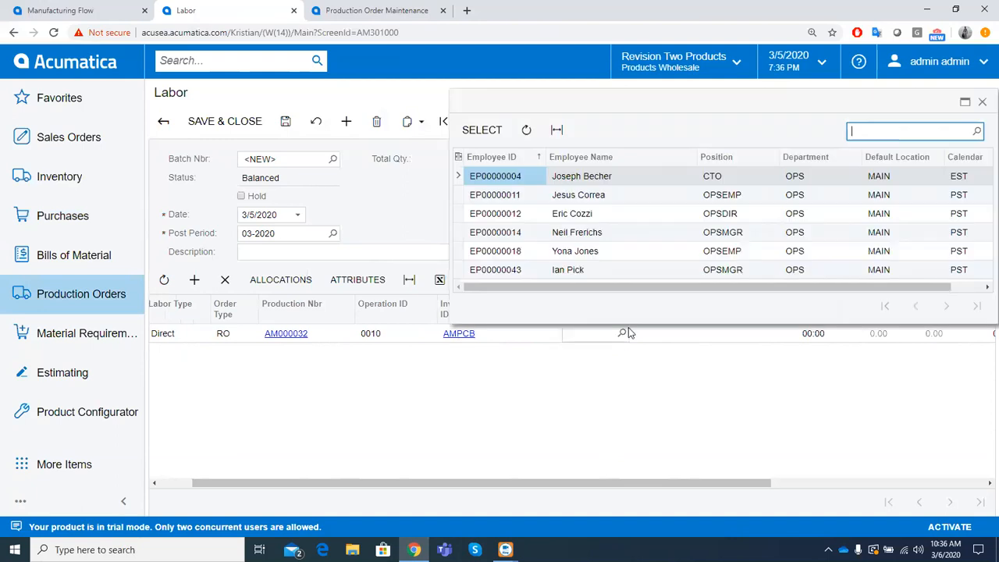
pyautogui.doubleClick(592, 201)
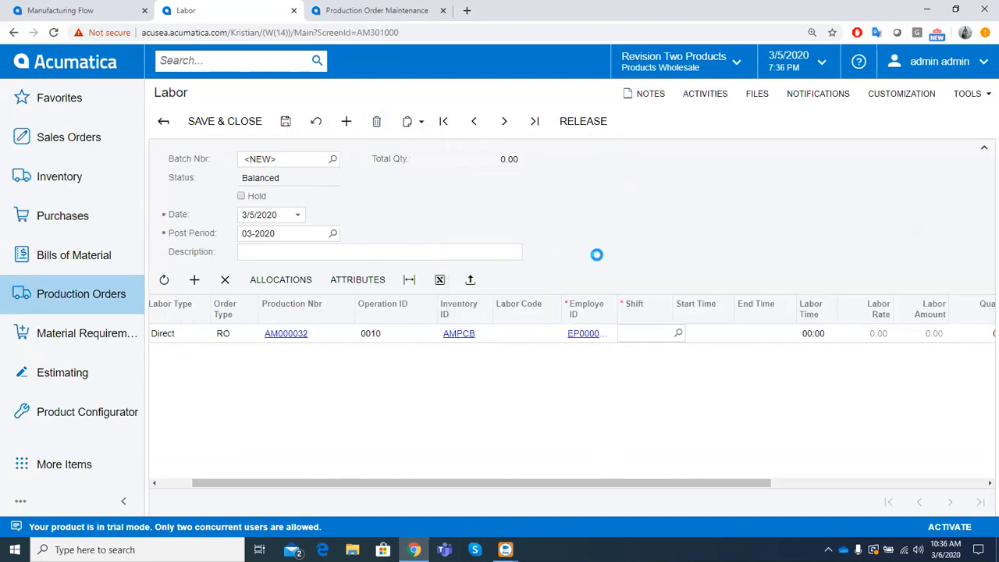
pyautogui.click(679, 334)
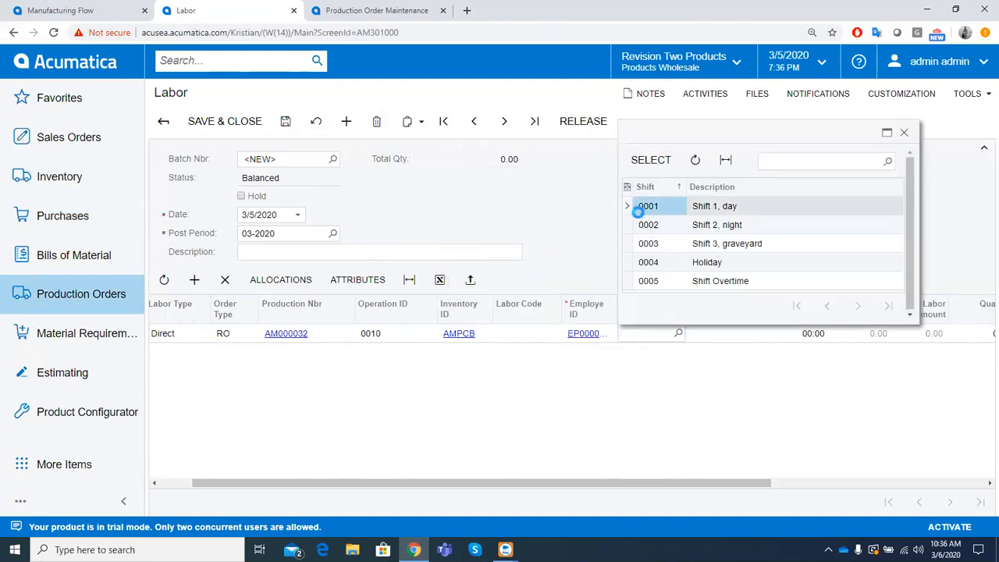
pyautogui.doubleClick(641, 206)
# - Set the line's labor time to 10:00, and save and release the labor batch
pyautogui.click(715, 334)
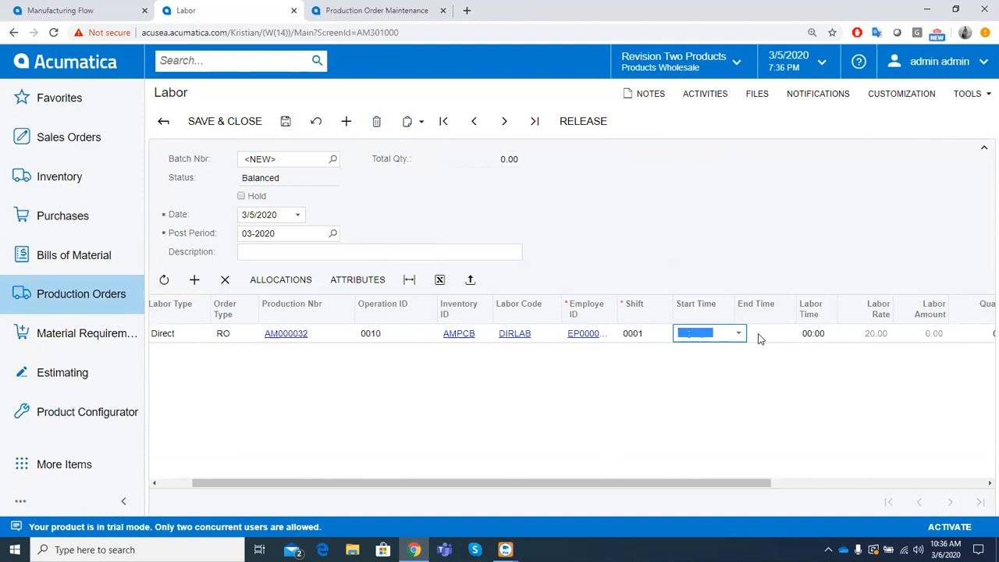
pyautogui.click(810, 336)
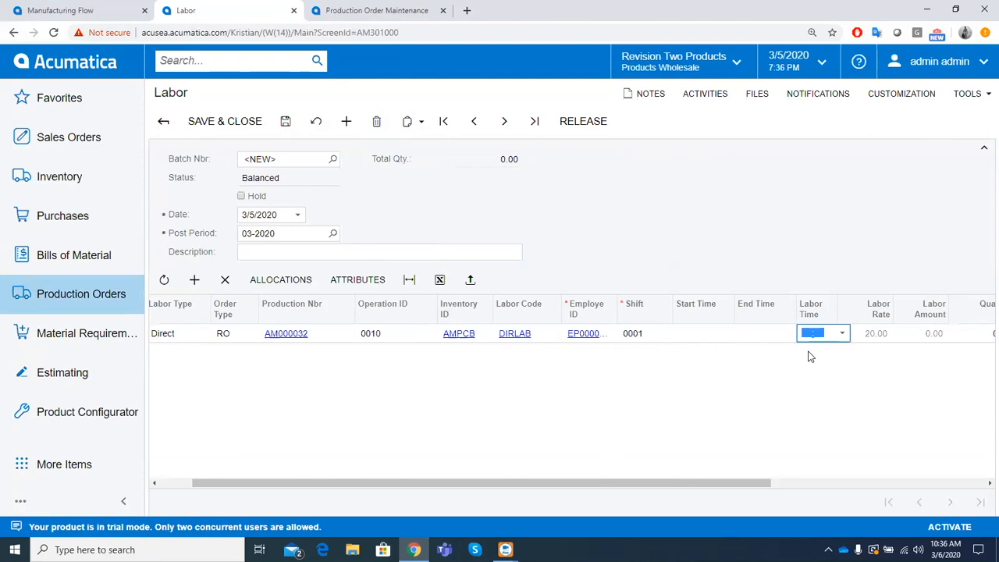
pyautogui.write('1000')
pyautogui.hotkey('ctrl', 's')
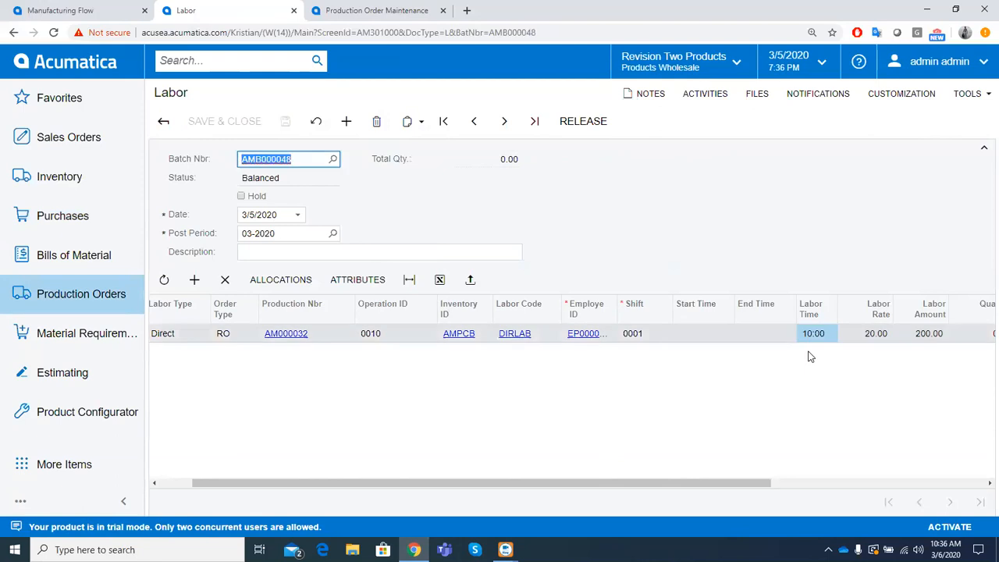
pyautogui.click(583, 121)
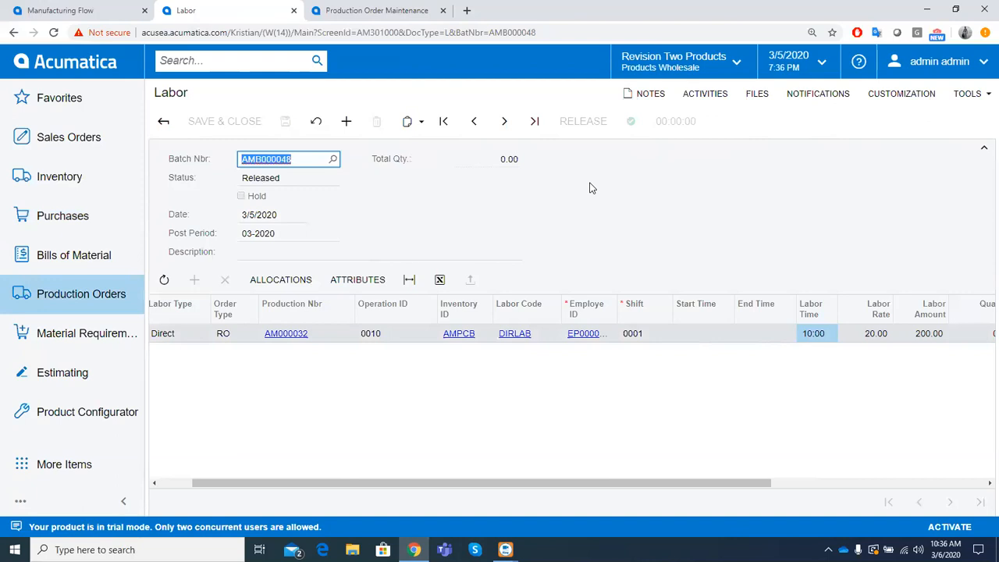
# - Create a new Move transaction and add a line for the 40-unit AMPCB production order
pyautogui.click(118, 304)
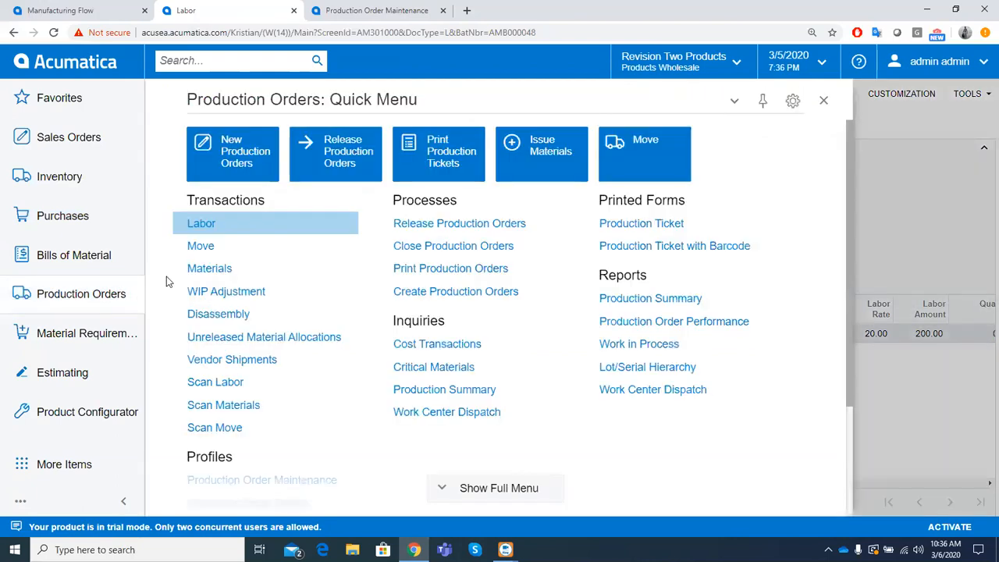
pyautogui.click(207, 257)
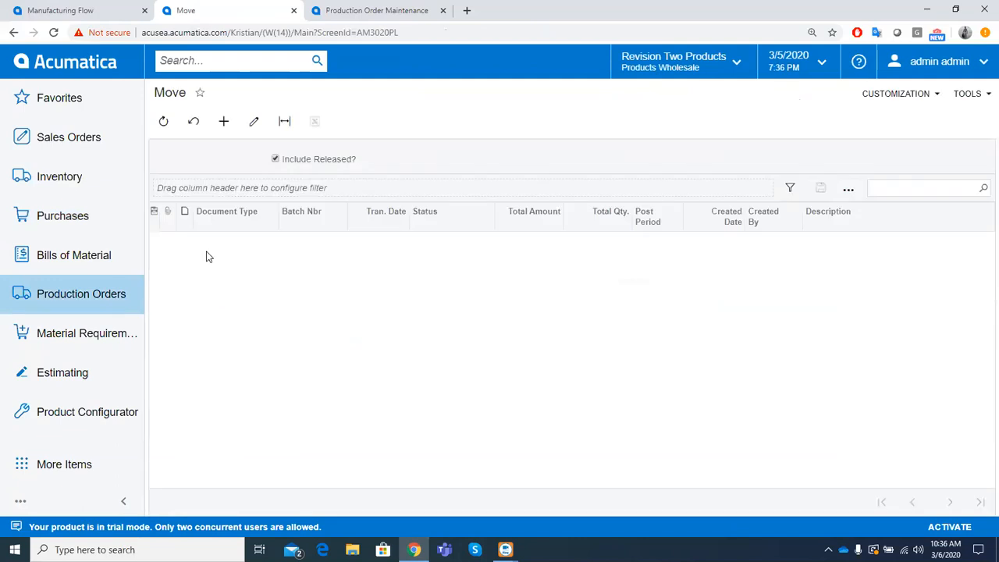
pyautogui.click(223, 123)
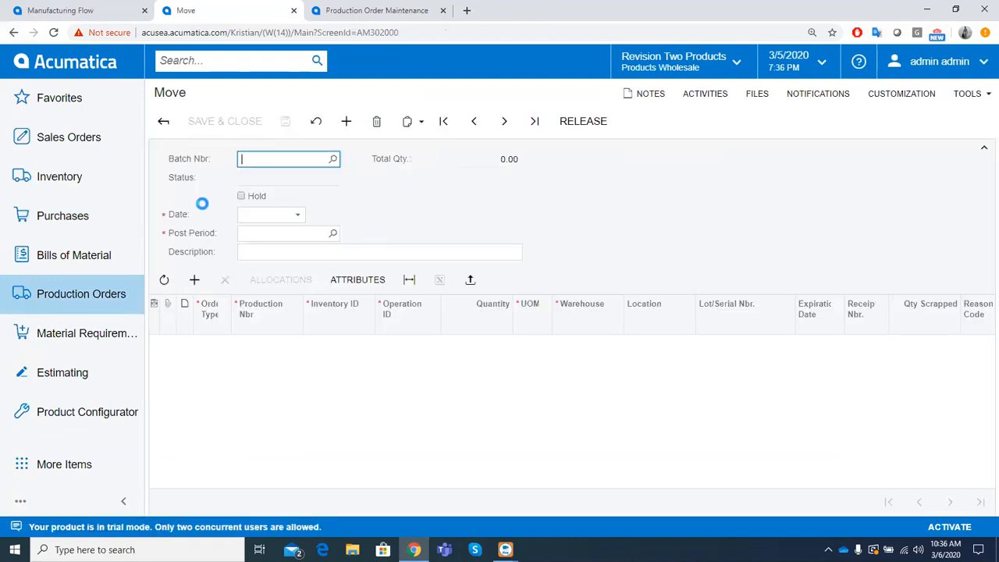
pyautogui.click(195, 278)
pyautogui.click(290, 344)
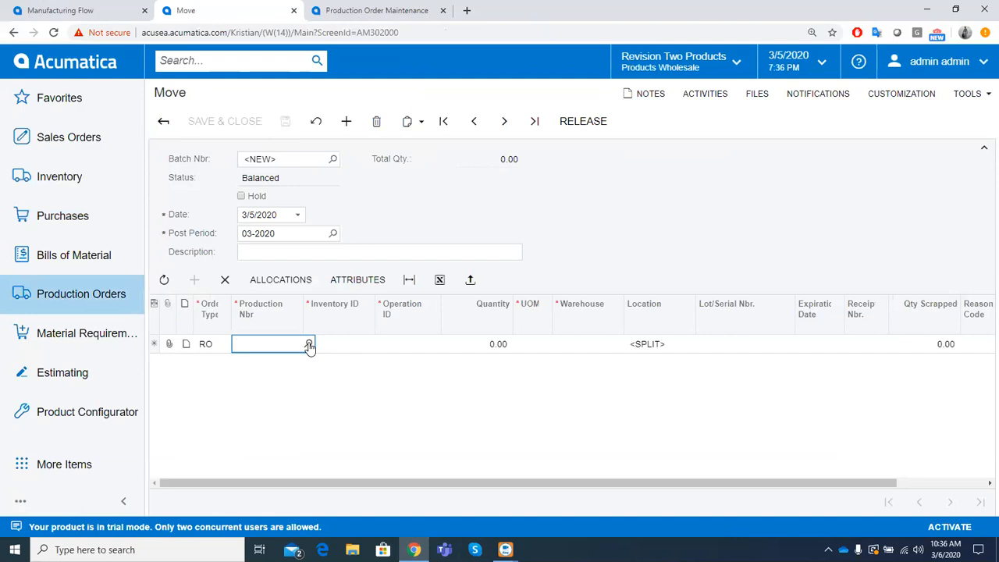
pyautogui.click(309, 344)
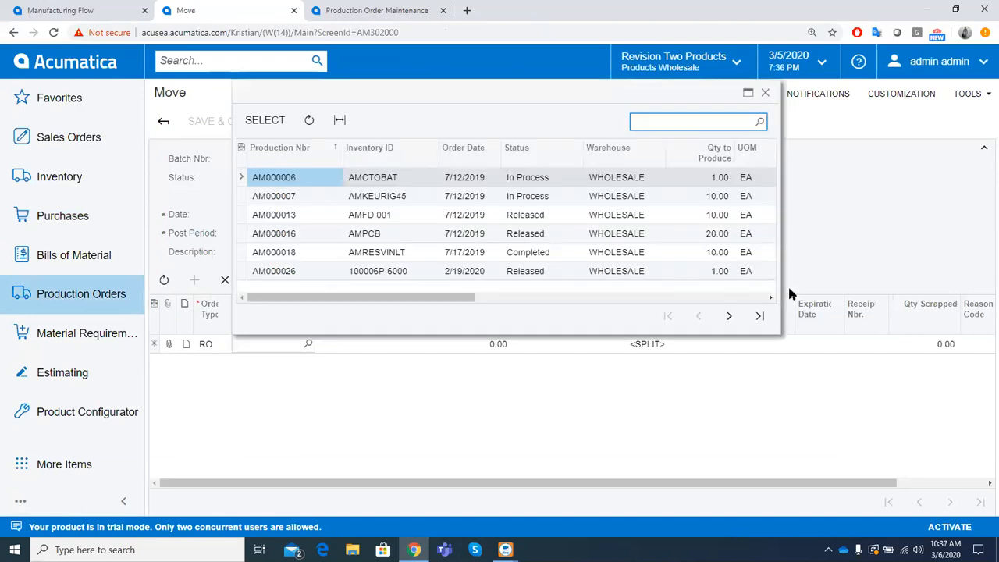
pyautogui.doubleClick(455, 269)
# - Choose operation 0010 (Assembly) for the 40-unit move line, and save and release the move batch
pyautogui.click(439, 344)
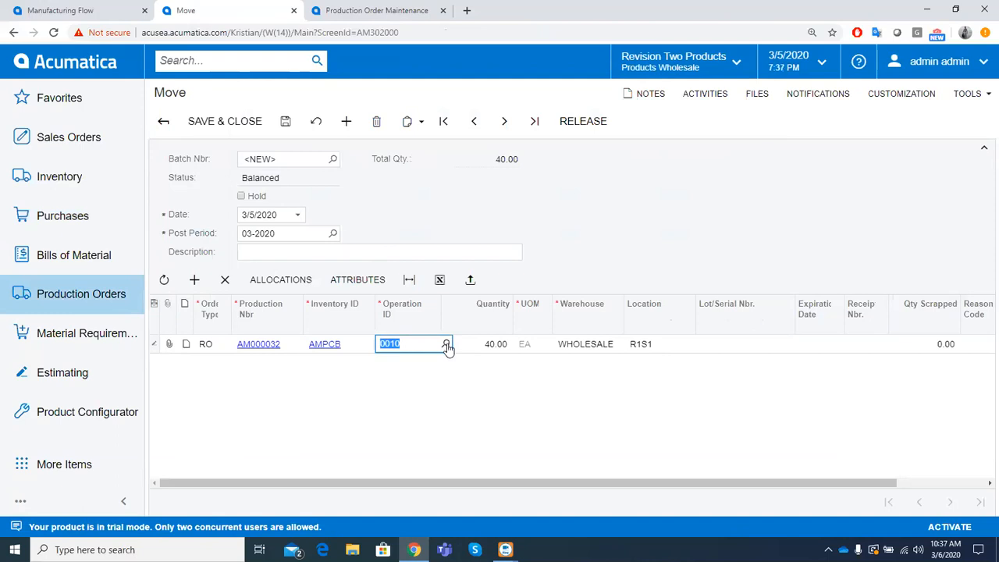
pyautogui.click(447, 345)
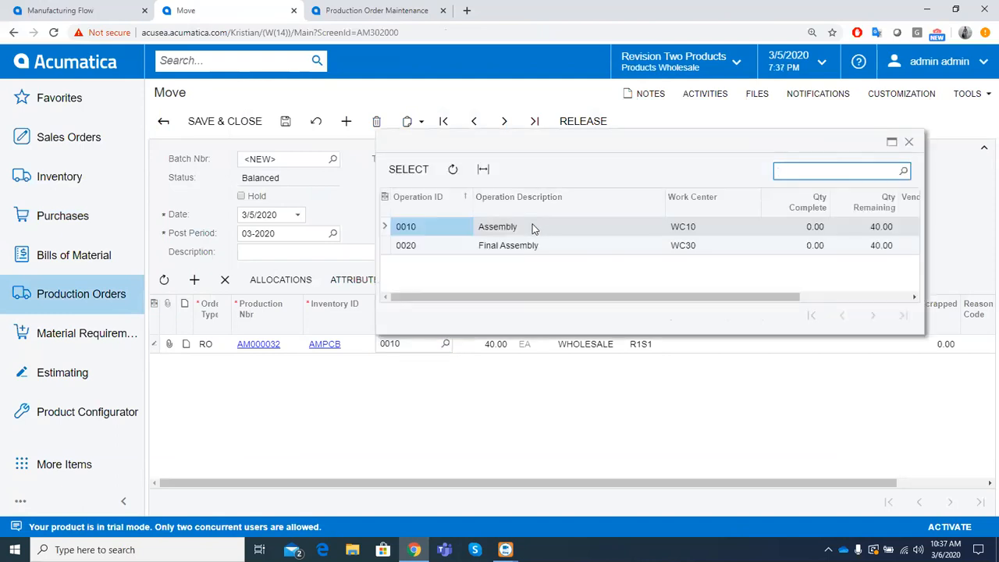
pyautogui.doubleClick(533, 227)
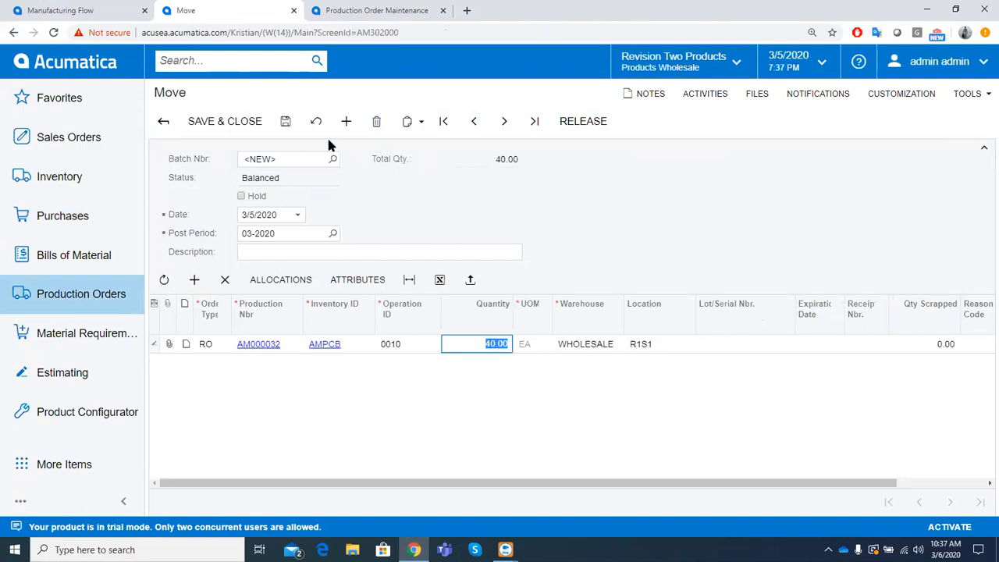
pyautogui.click(285, 122)
pyautogui.click(577, 123)
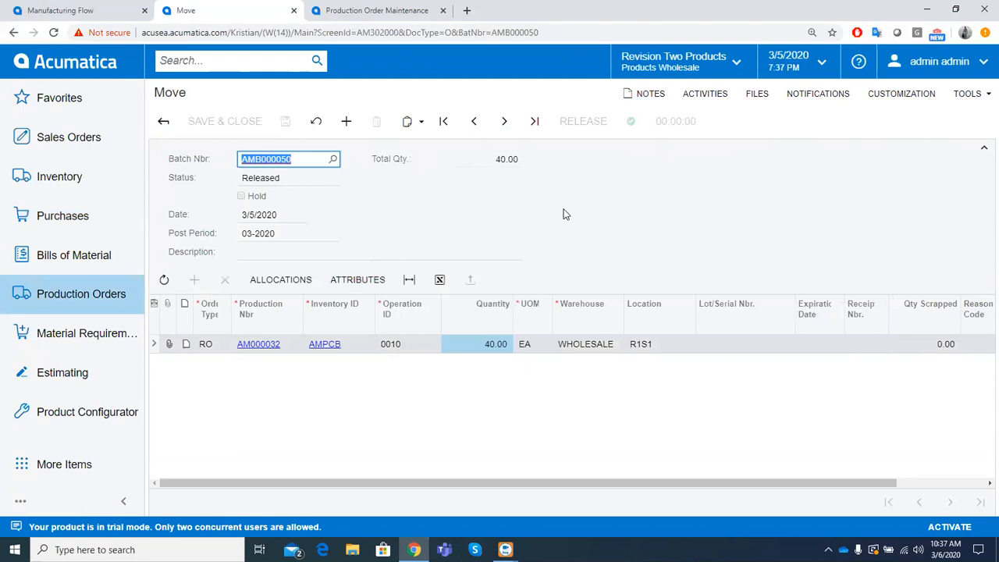
# - Create another Move transaction with a line for the same AMPCB production order at operation 0020
pyautogui.click(345, 121)
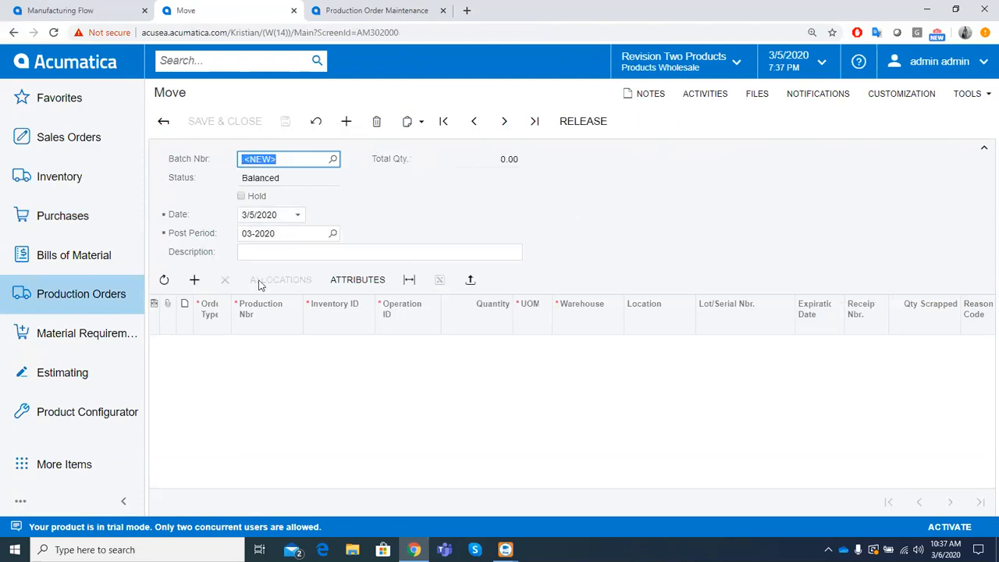
pyautogui.click(194, 279)
pyautogui.click(272, 346)
pyautogui.click(309, 343)
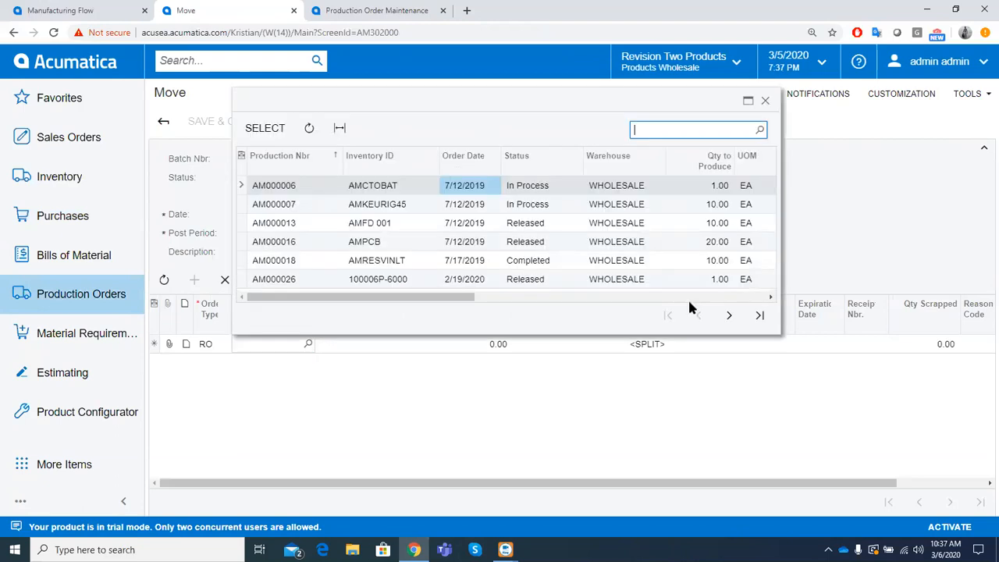
pyautogui.doubleClick(411, 279)
# - Generate serial numbers starting at SRS000117 for the 40-unit operation 0020 move line and accept the allocations
pyautogui.click(437, 345)
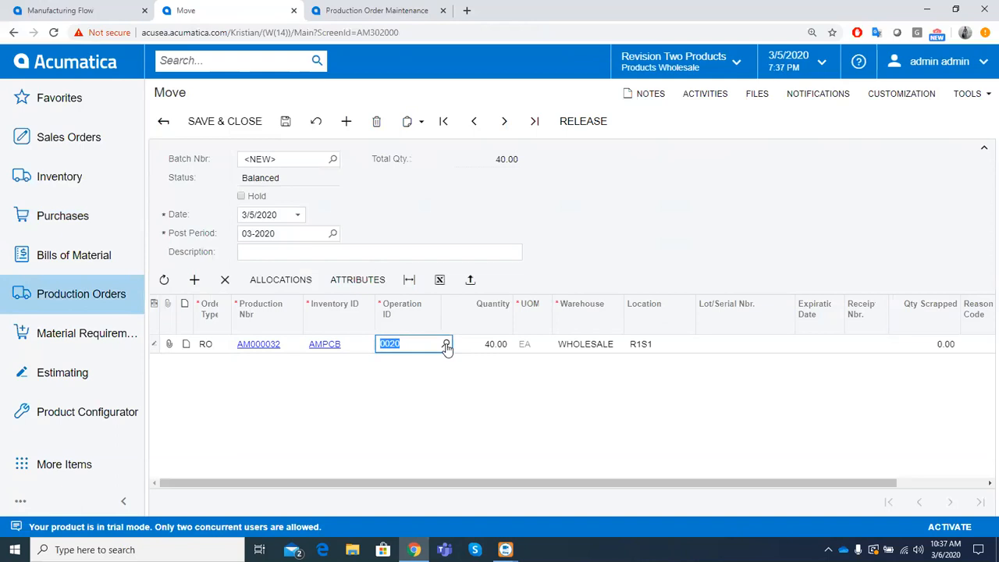
pyautogui.click(470, 346)
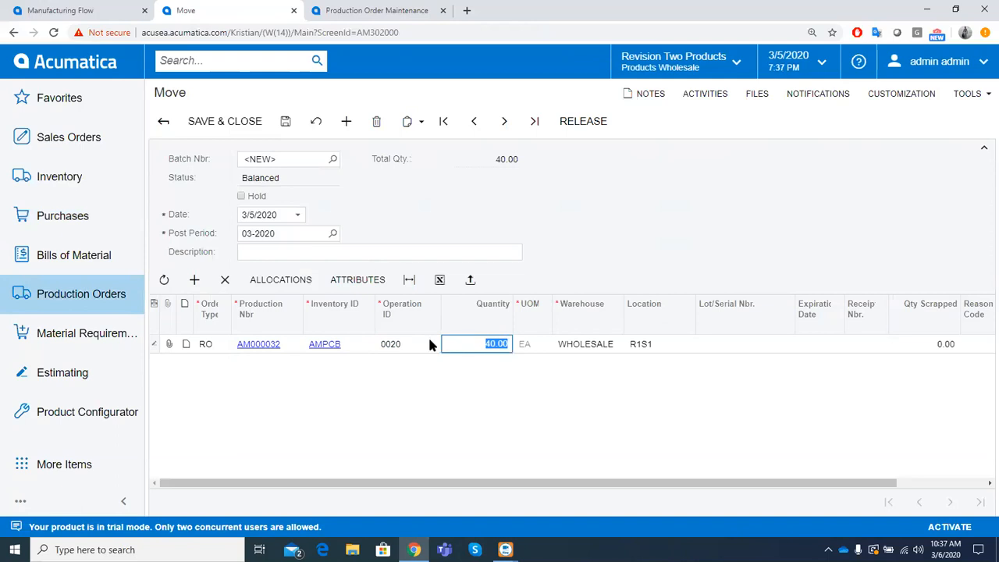
pyautogui.click(305, 280)
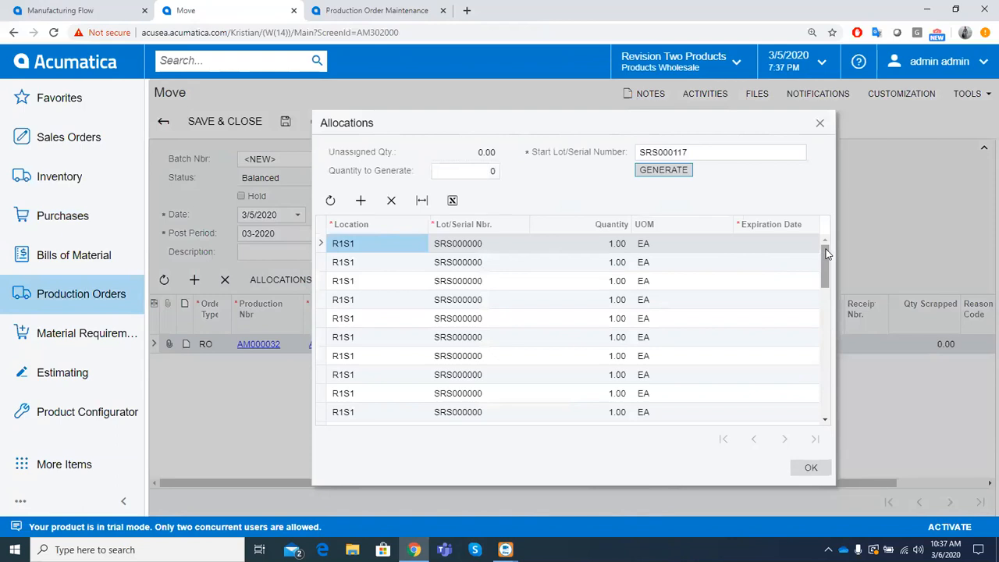
pyautogui.click(673, 171)
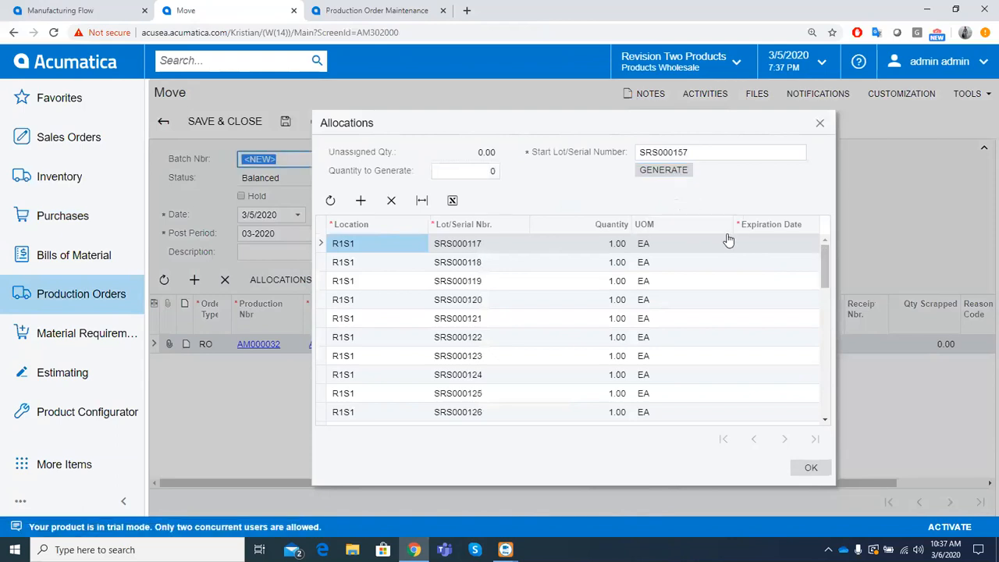
pyautogui.moveTo(825, 256); pyautogui.dragTo(825, 392)
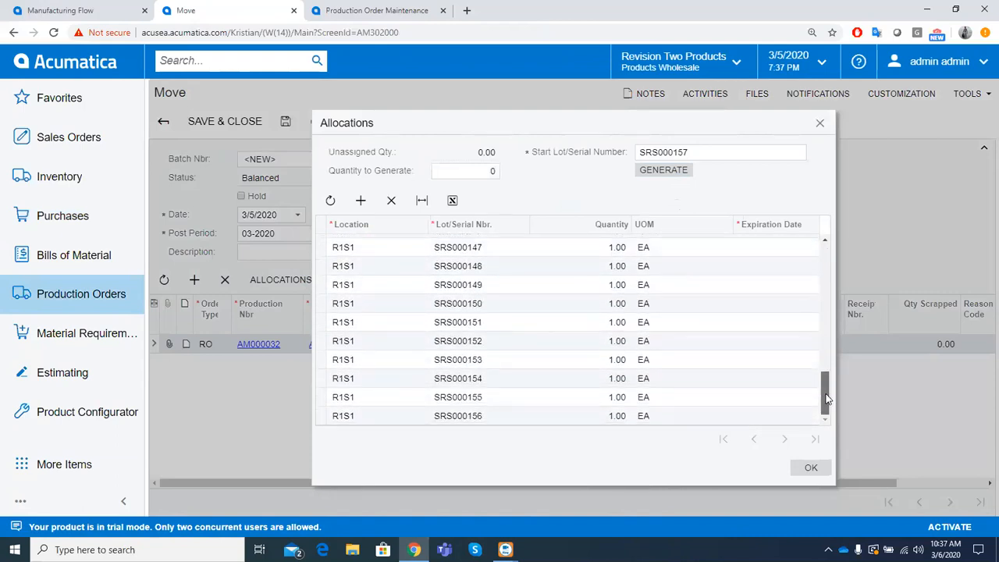
pyautogui.click(811, 470)
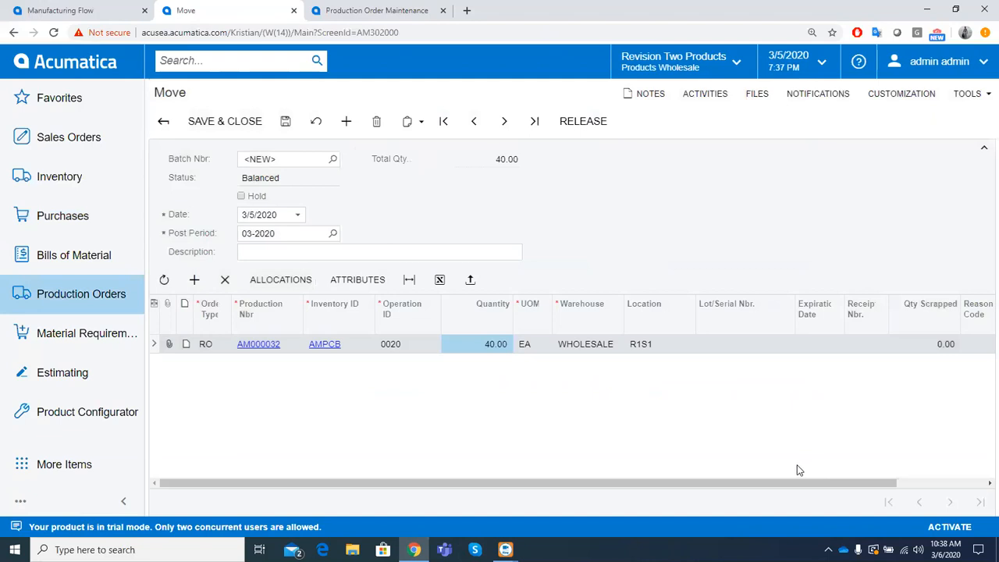
# - Set the move line's Burn-In Testing production attribute to Passed
pyautogui.click(363, 283)
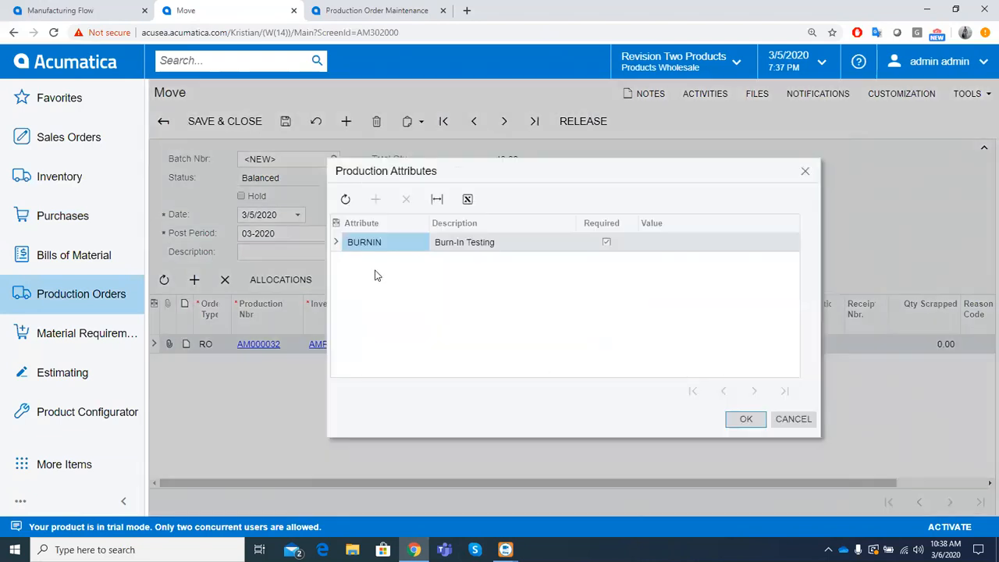
pyautogui.click(647, 242)
pyautogui.click(647, 245)
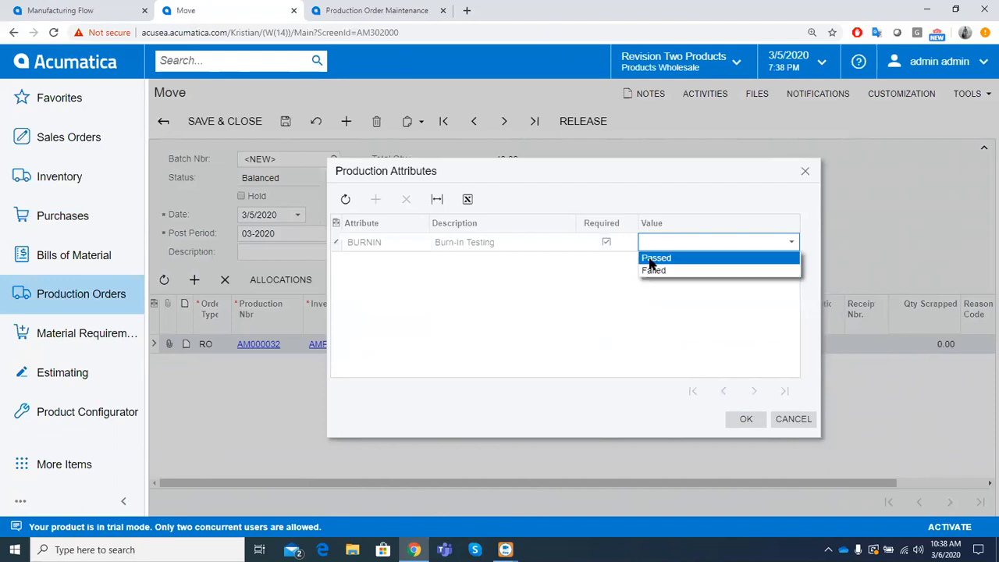
pyautogui.click(648, 259)
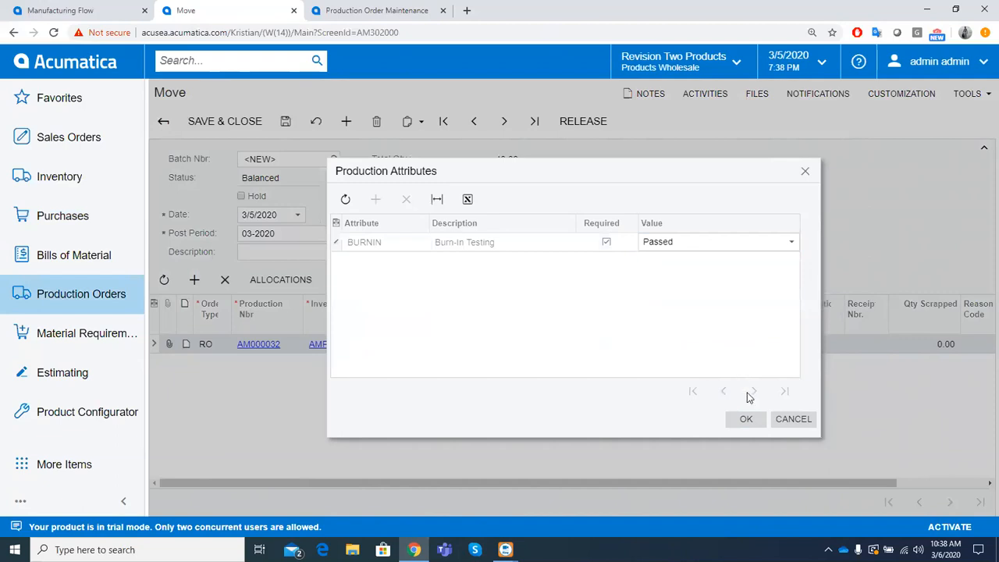
pyautogui.click(746, 420)
# - Save the move batch, recheck its production attributes, and release it
pyautogui.click(287, 125)
pyautogui.click(355, 279)
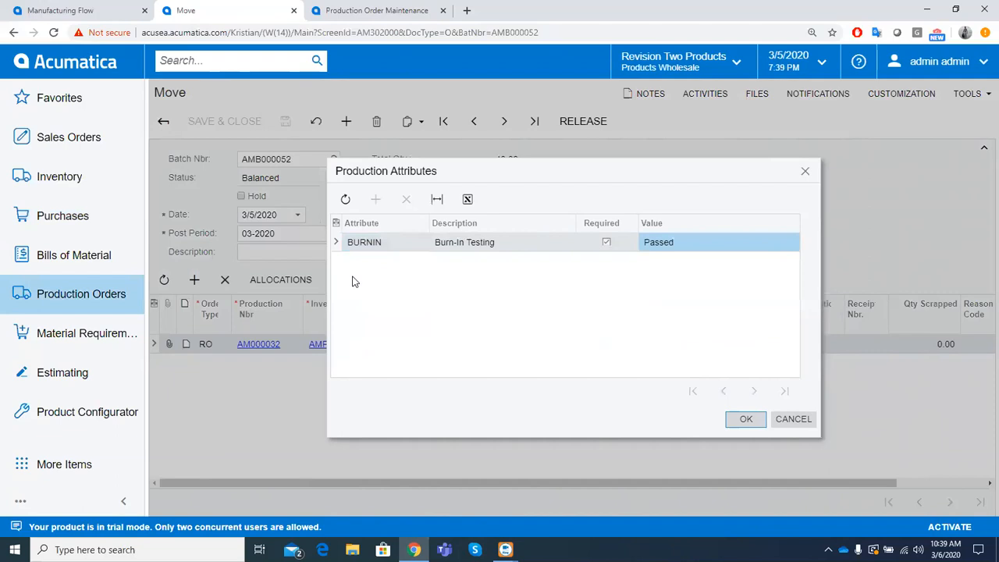
pyautogui.click(735, 422)
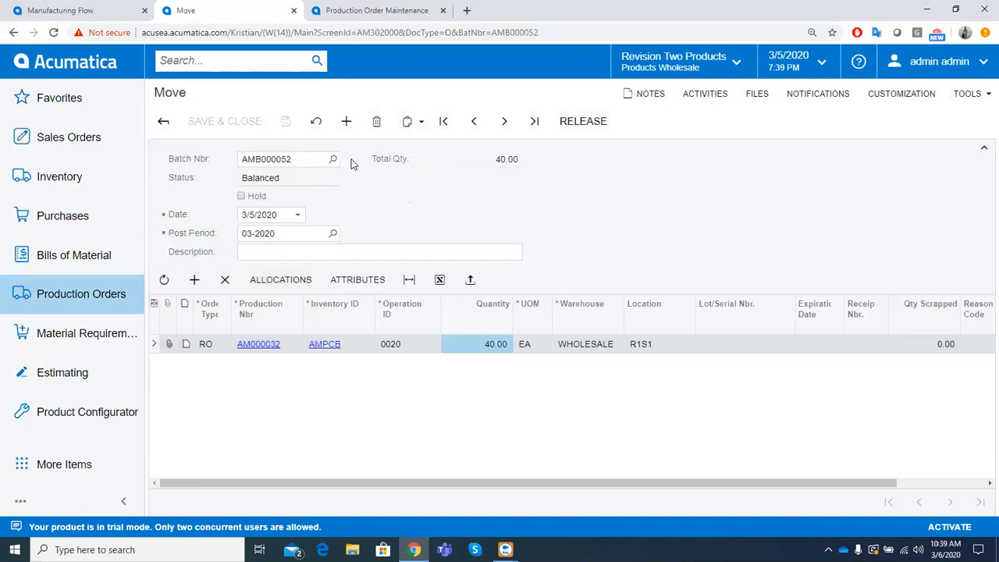
pyautogui.click(573, 122)
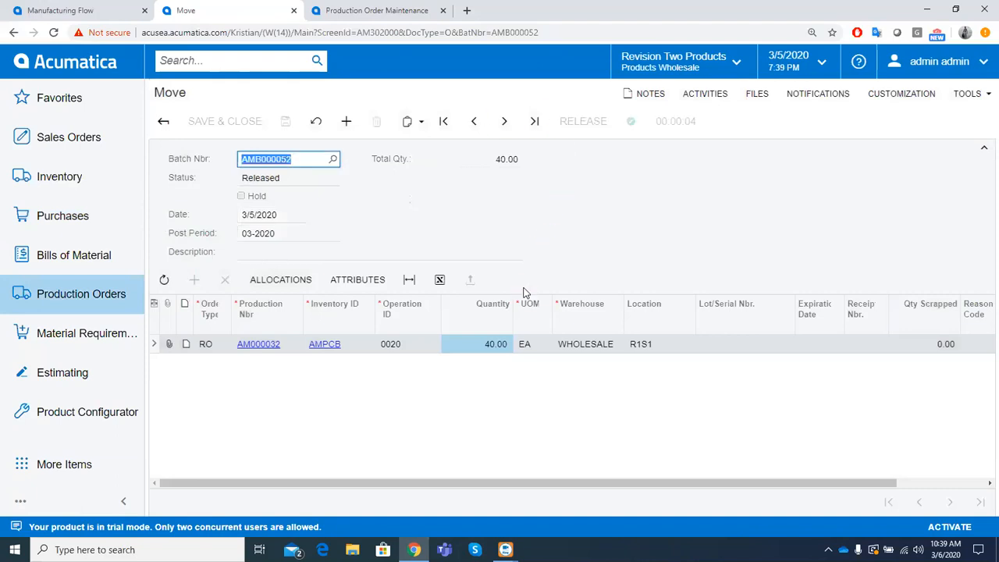
# - Open the most recent sales order and examine the serial numbers allocated to its line
pyautogui.click(110, 141)
pyautogui.click(195, 157)
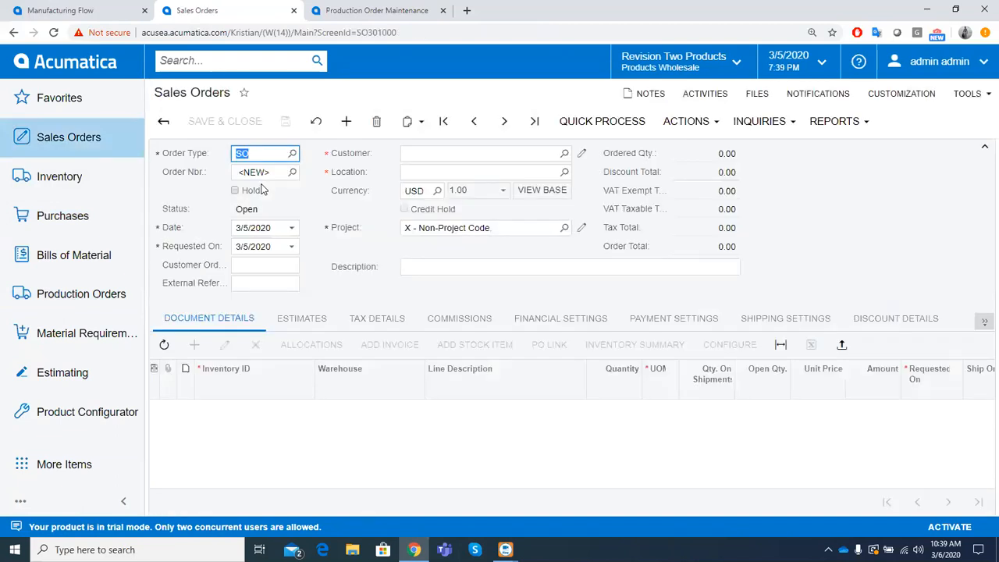
pyautogui.click(473, 122)
pyautogui.click(312, 346)
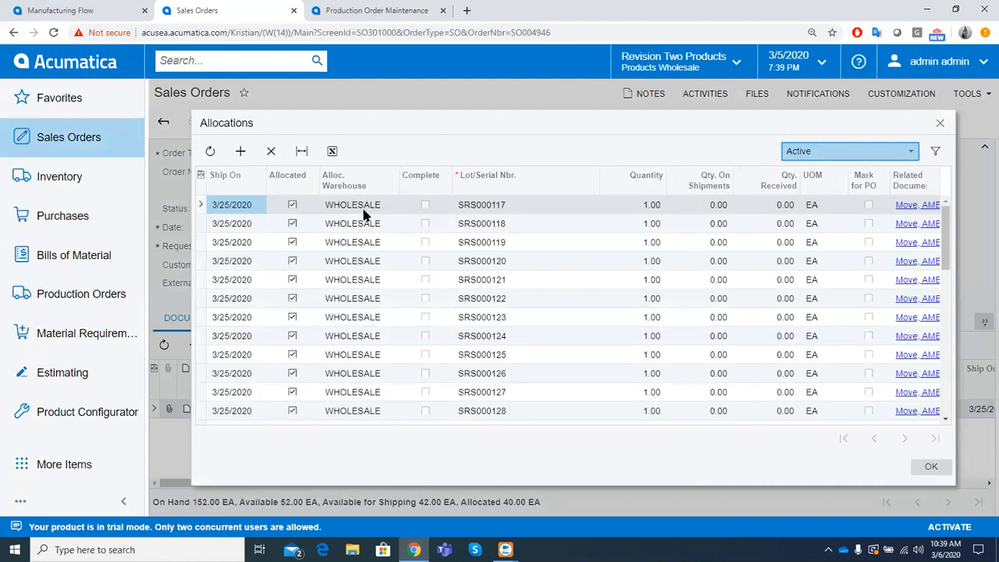
pyautogui.click(481, 206)
pyautogui.click(481, 225)
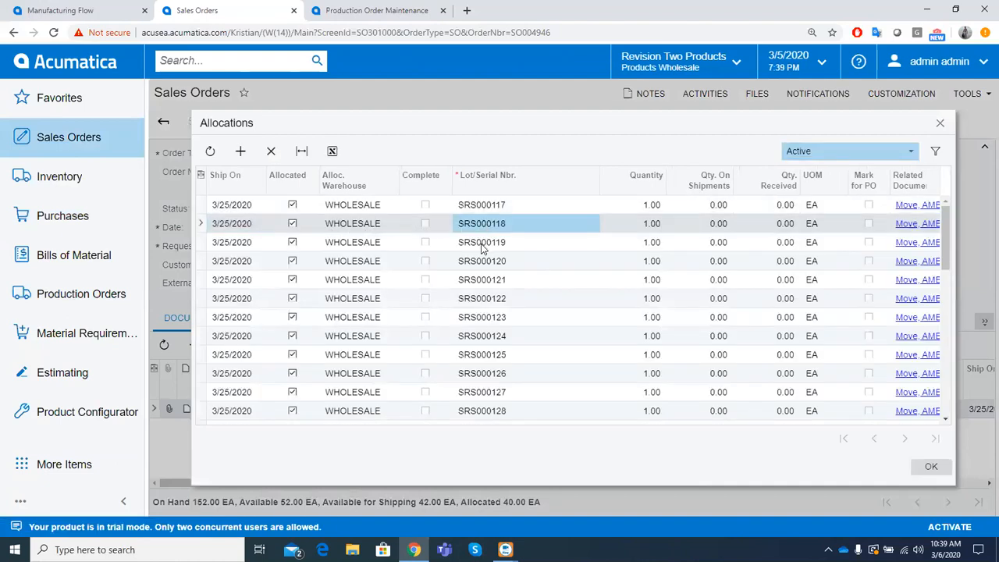
pyautogui.click(482, 244)
pyautogui.click(481, 263)
pyautogui.click(479, 282)
pyautogui.click(476, 302)
pyautogui.click(476, 318)
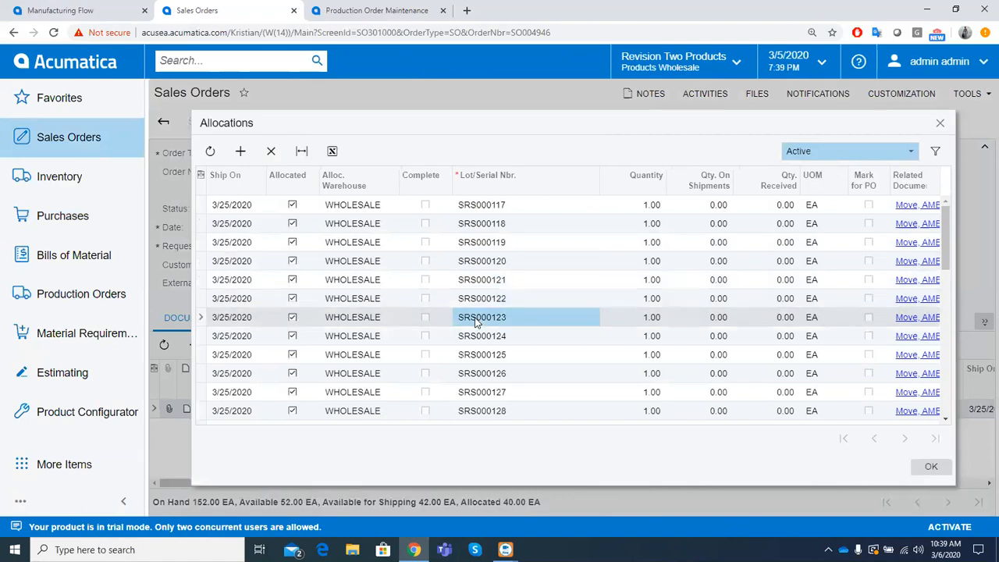
pyautogui.click(474, 337)
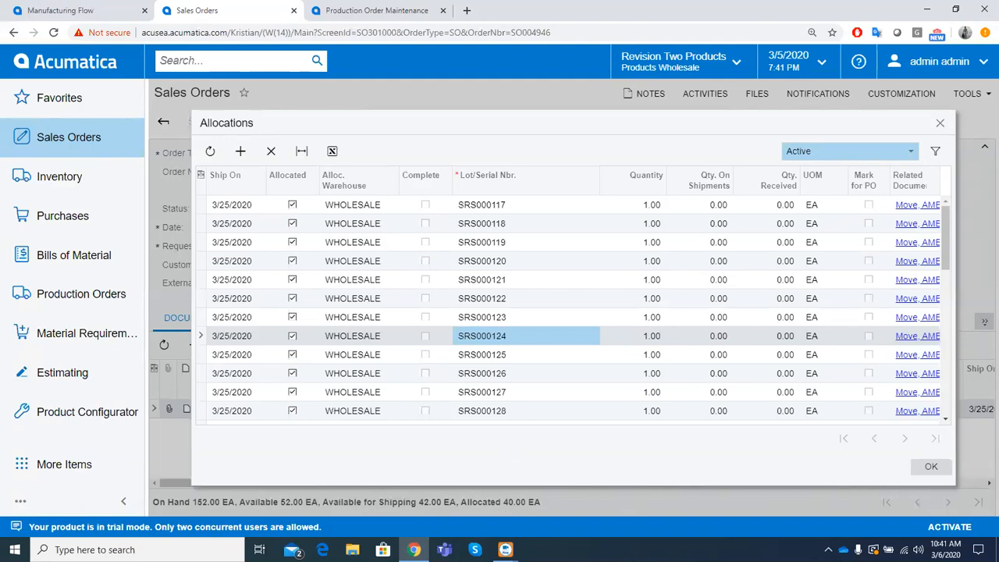
pyautogui.moveTo(546, 511)
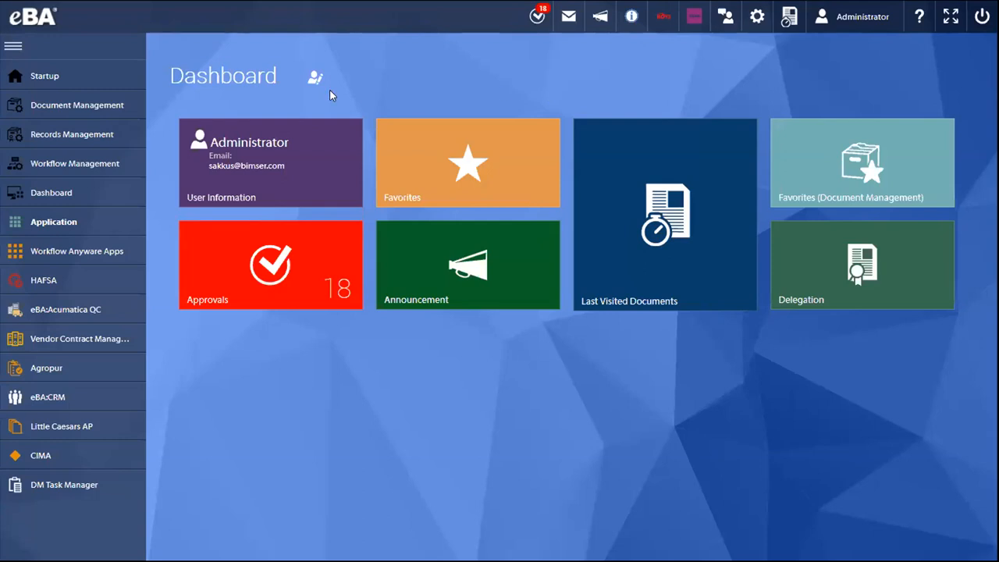
pyautogui.moveTo(207, 76); pyautogui.dragTo(234, 78)
pyautogui.click(249, 78)
pyautogui.moveTo(288, 75); pyautogui.dragTo(232, 76)
pyautogui.click(182, 83)
pyautogui.click(230, 76)
# - Start a new purchase order QC process from eBA:Acumatica QC and open the form's purchase order lookup
pyautogui.click(104, 311)
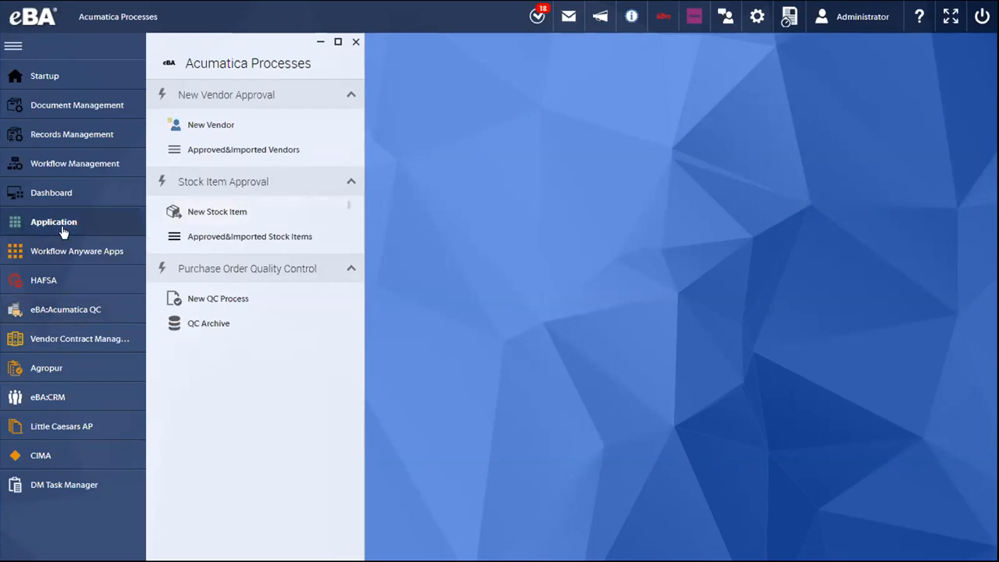
pyautogui.click(127, 309)
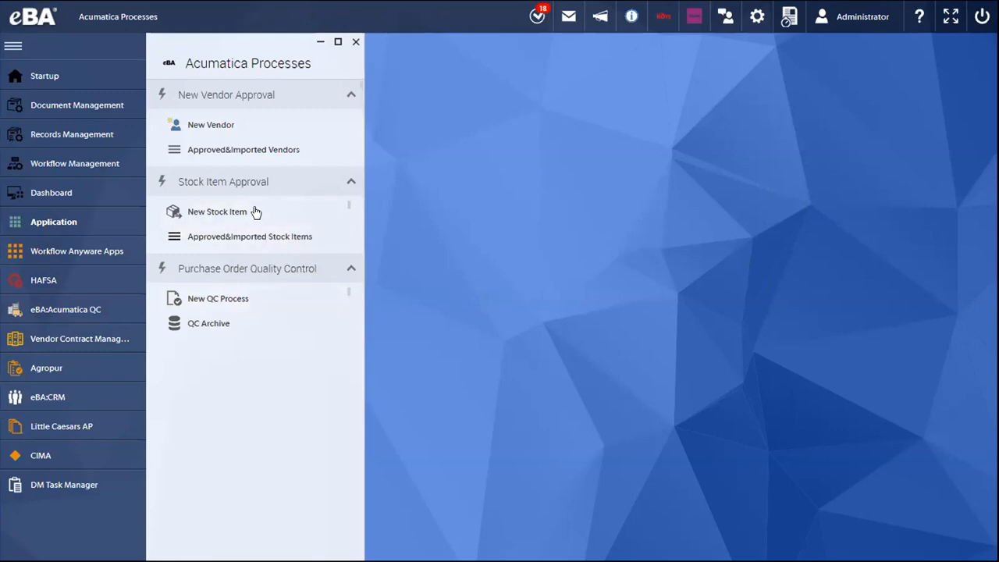
pyautogui.click(251, 300)
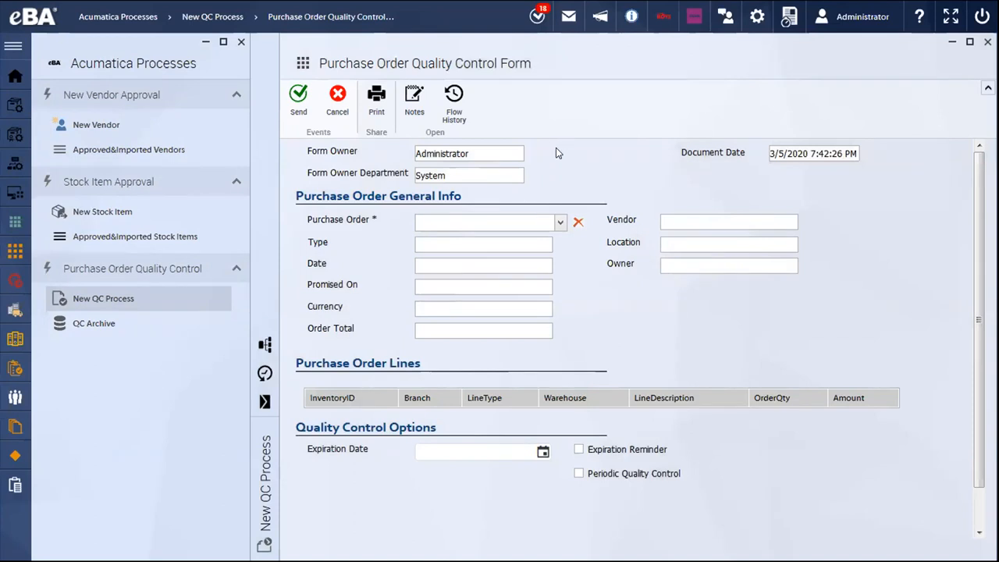
pyautogui.doubleClick(703, 60)
pyautogui.click(373, 64)
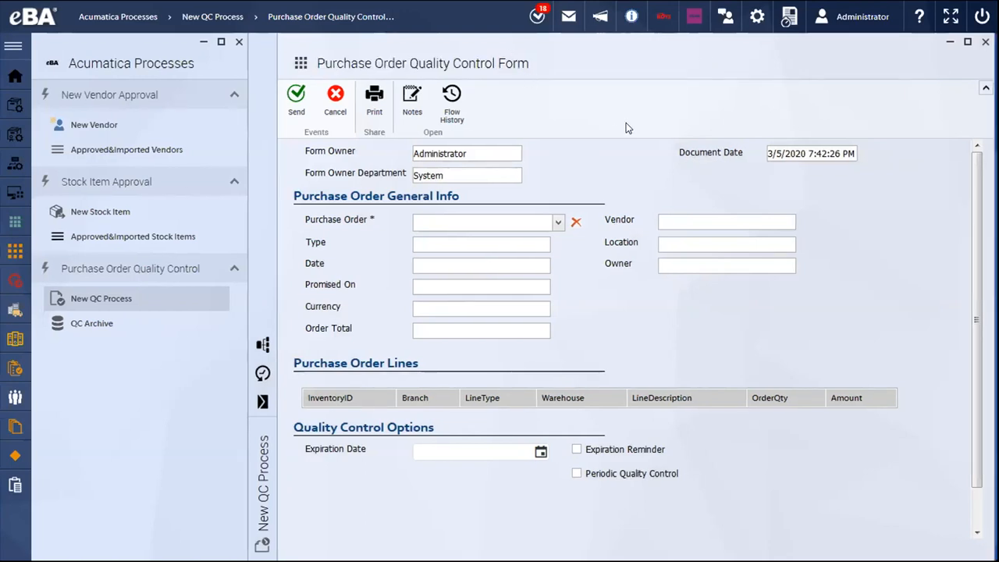
pyautogui.click(558, 223)
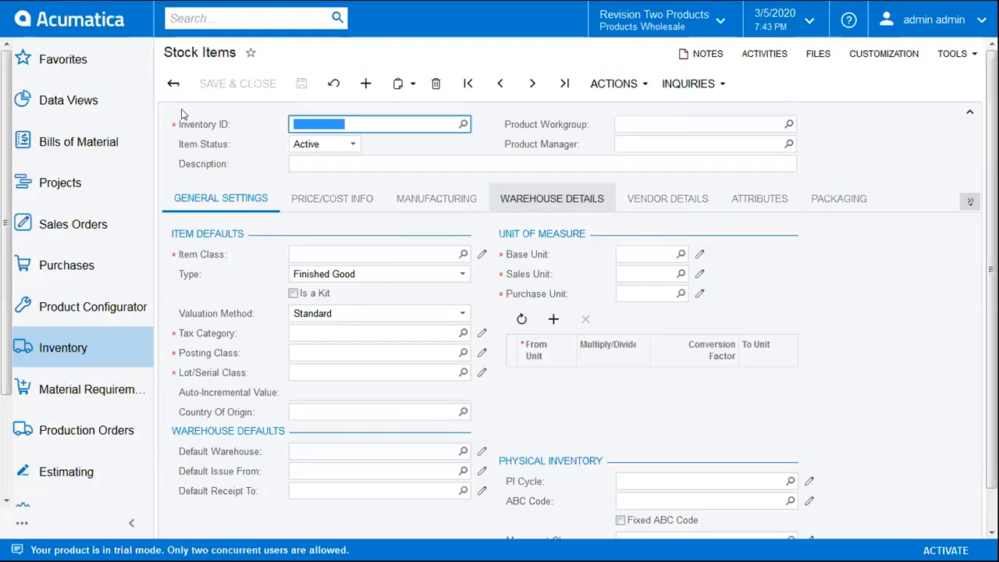
# - Switch to Acumatica, search for "purchase" and open the Purchase Orders screen
pyautogui.click(174, 17)
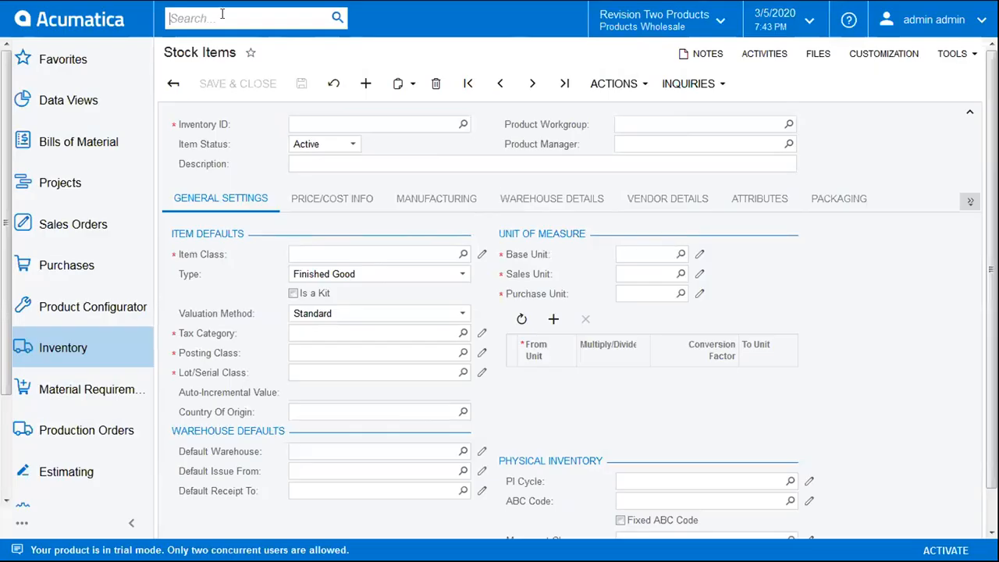
pyautogui.write('purchase')
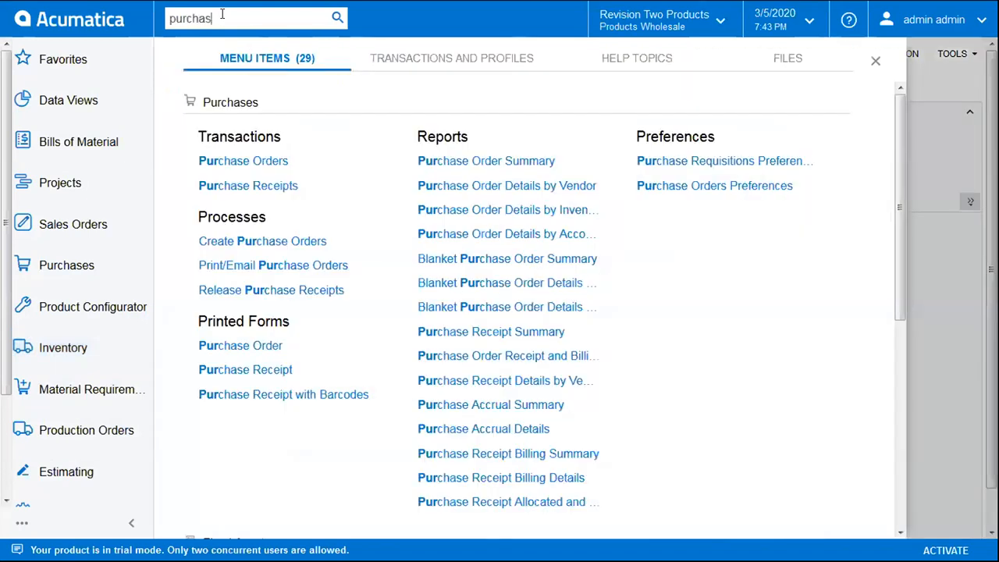
pyautogui.click(265, 162)
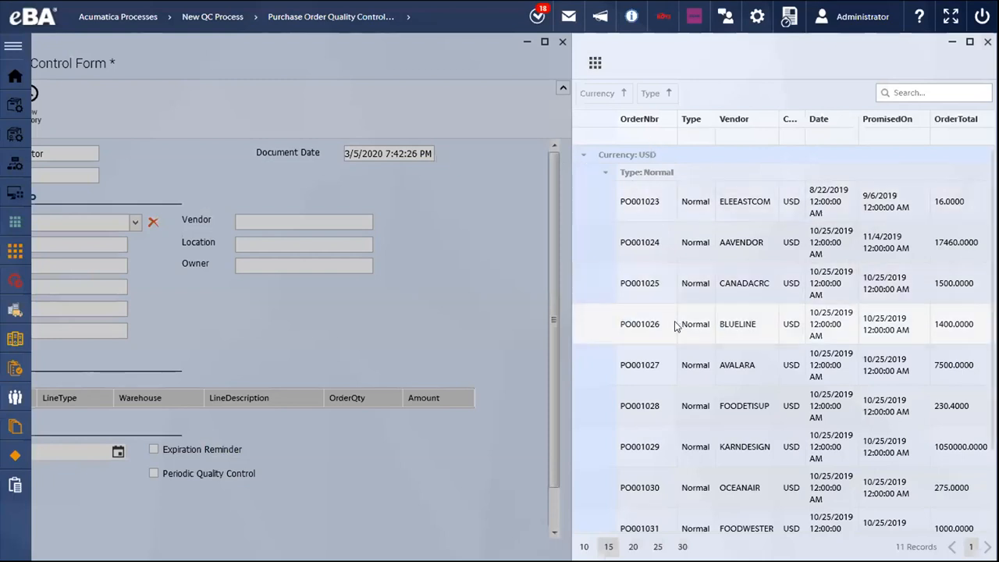
# - Back in eBA, choose the BANKAMERIC purchase order dated 1/14/2020 for the quality control form
pyautogui.scroll(-3, 662, 437)
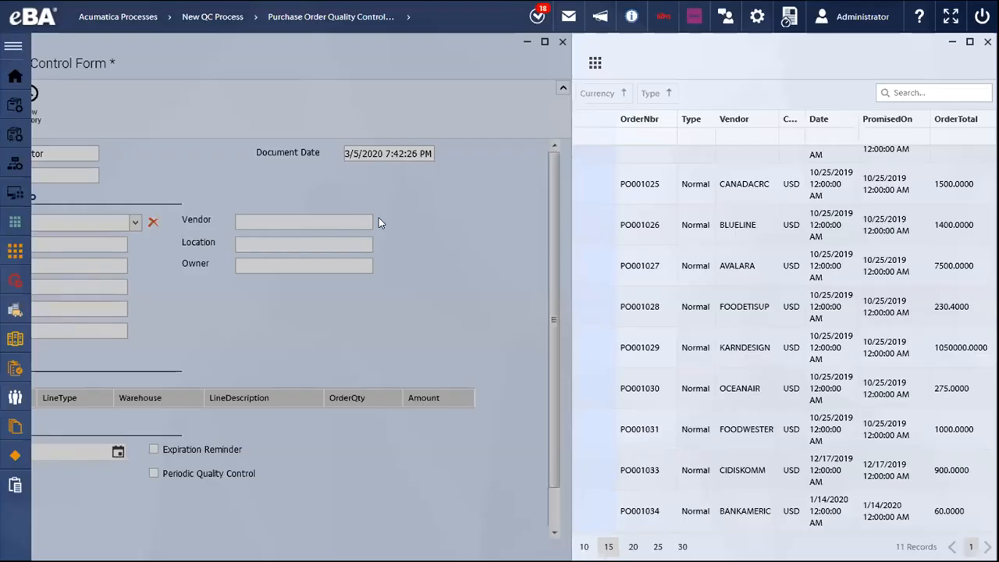
pyautogui.doubleClick(731, 518)
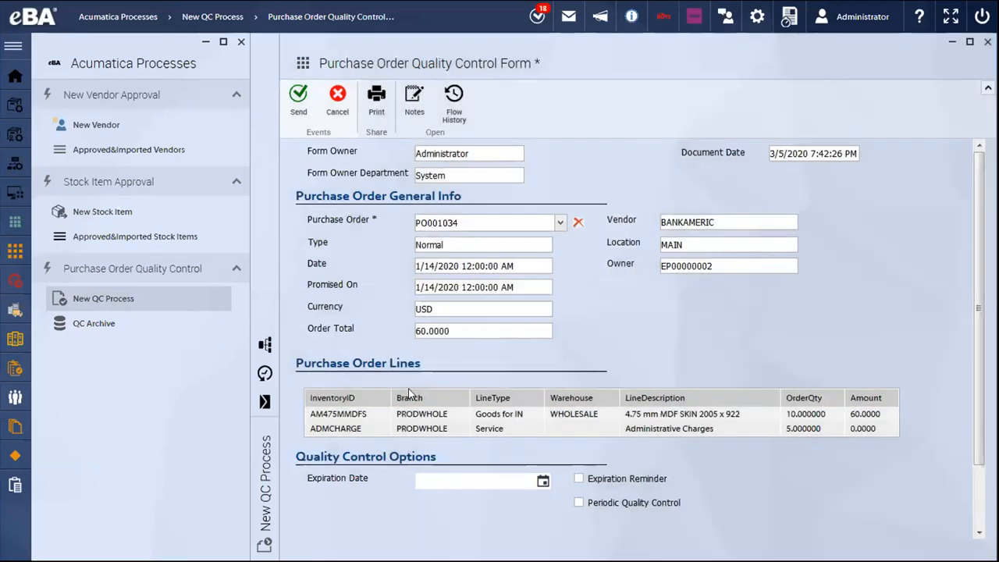
# - Open the QC process's flow scheme, maximize it, and examine the approval, lab testing and purchase receipt paths
pyautogui.click(264, 345)
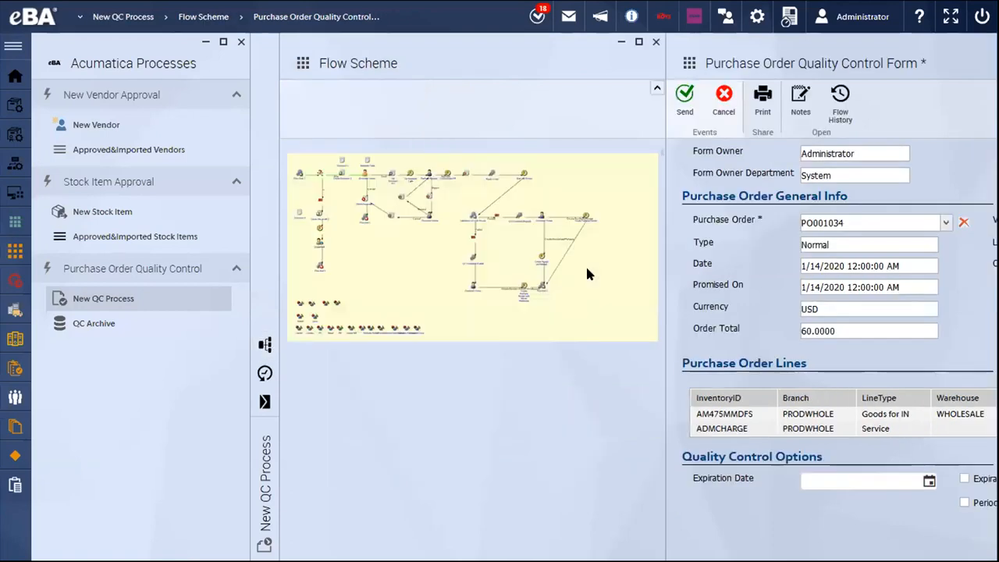
pyautogui.click(638, 42)
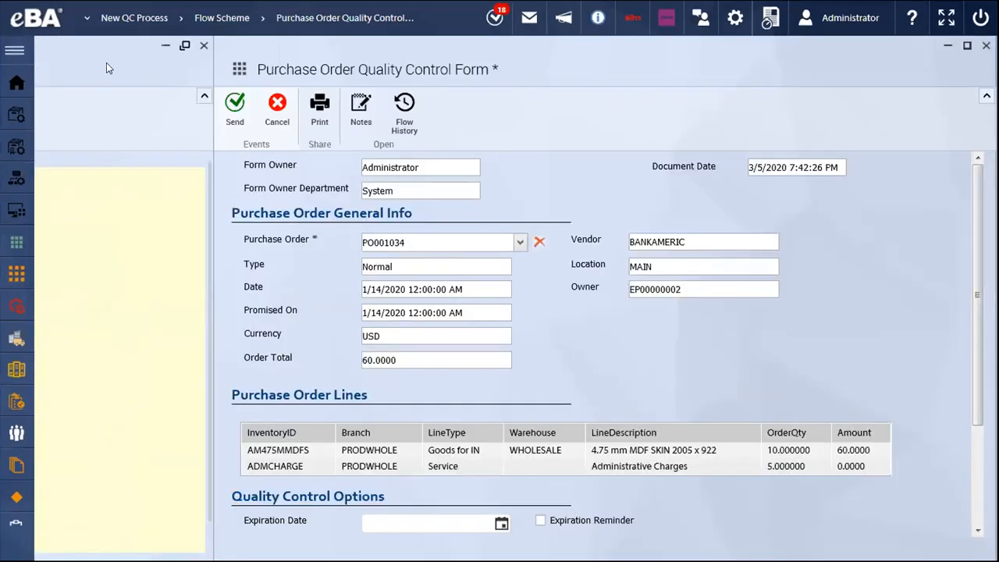
pyautogui.moveTo(108, 68); pyautogui.dragTo(961, 59)
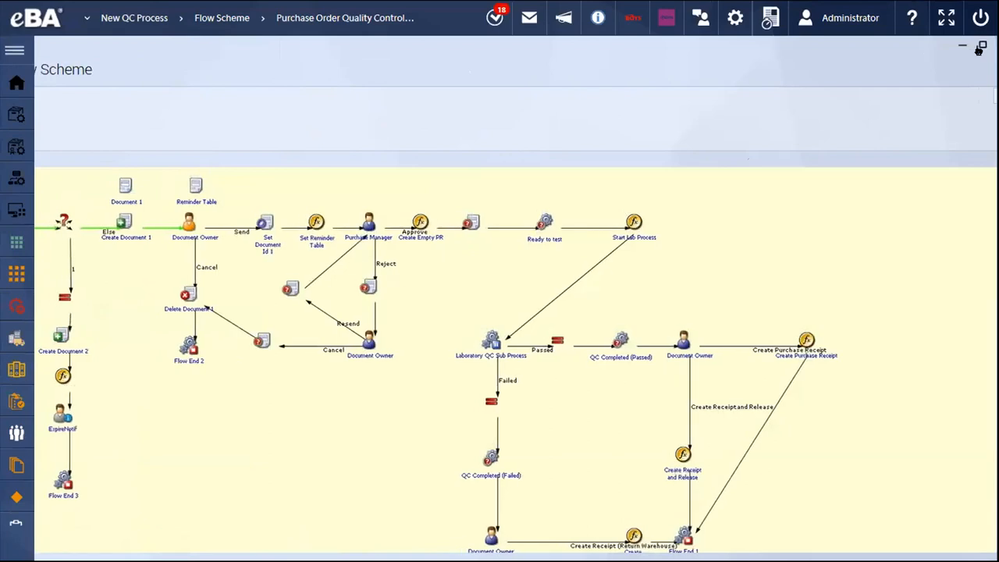
pyautogui.moveTo(708, 72); pyautogui.dragTo(720, 70)
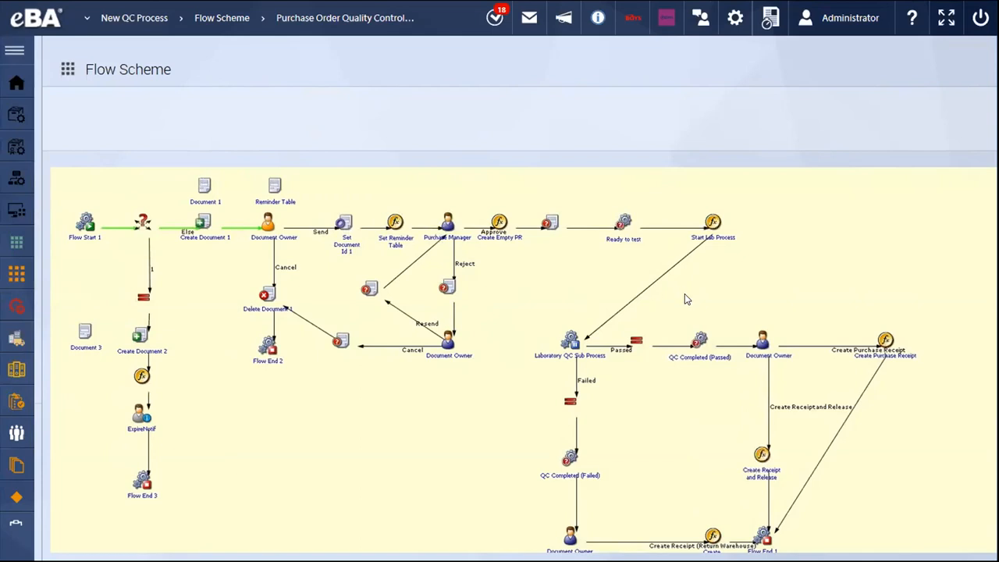
pyautogui.doubleClick(693, 325)
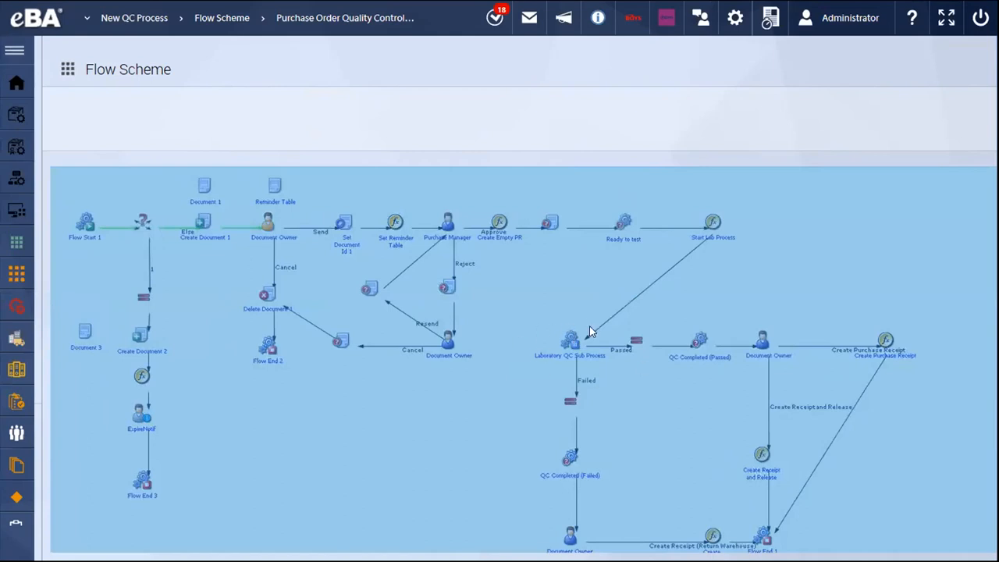
pyautogui.moveTo(831, 75); pyautogui.dragTo(589, 63)
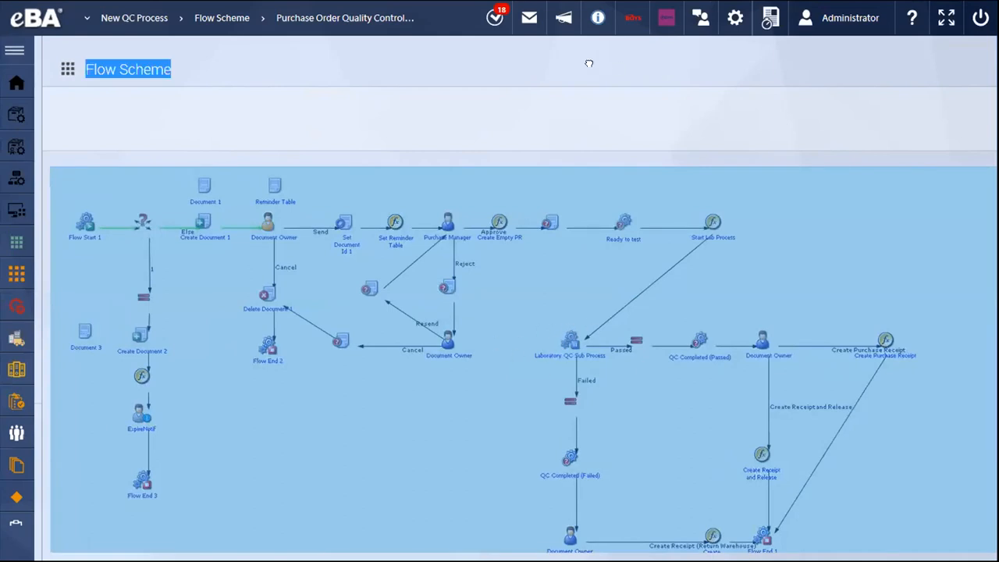
pyautogui.click(718, 69)
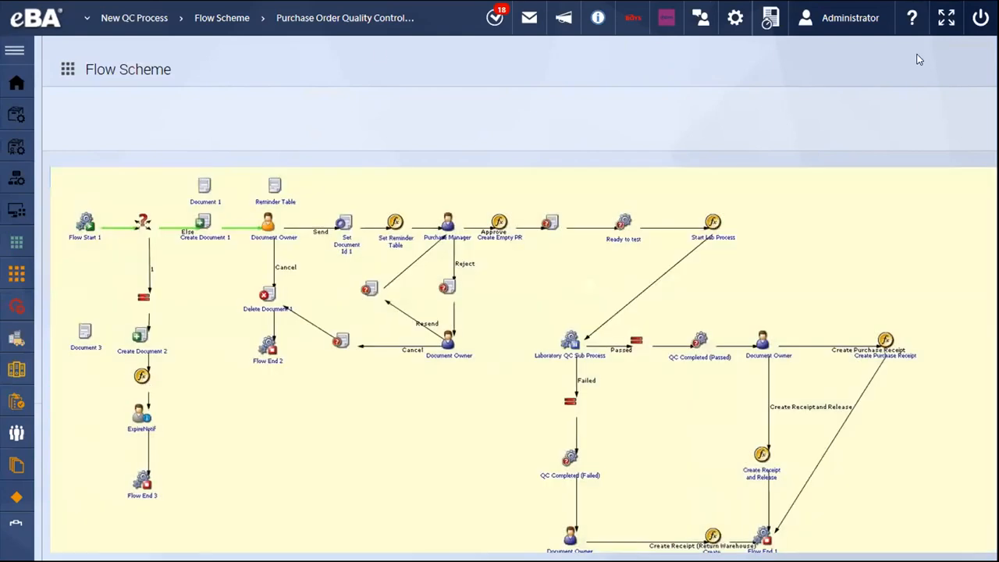
# - Close the flow scheme and set the purchase order quality control form's expiration date to 3/20/2020
pyautogui.moveTo(905, 49); pyautogui.dragTo(785, 46)
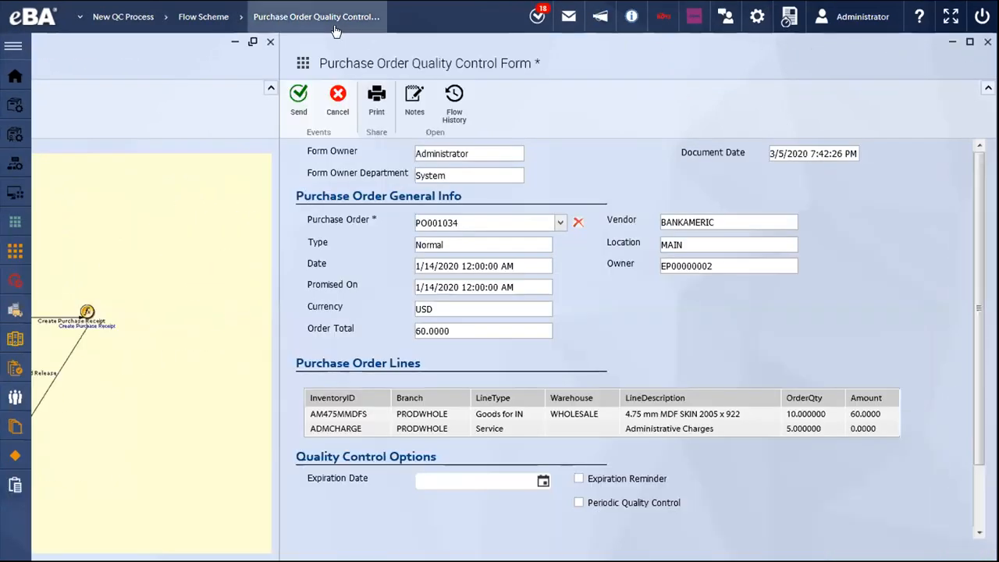
pyautogui.click(270, 41)
pyautogui.scroll(-2, 546, 359)
pyautogui.scroll(2, 511, 387)
pyautogui.click(535, 482)
pyautogui.click(541, 481)
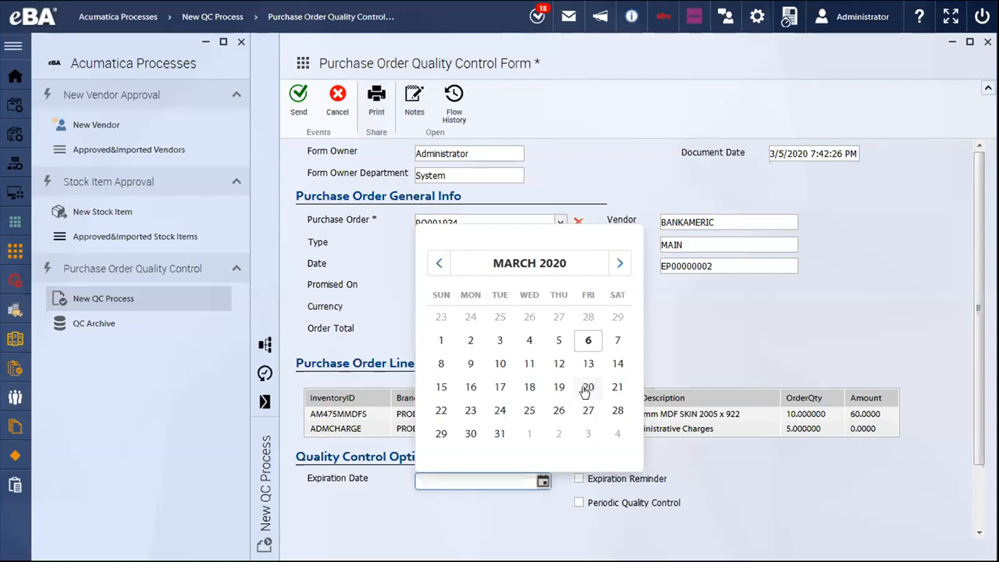
pyautogui.click(586, 387)
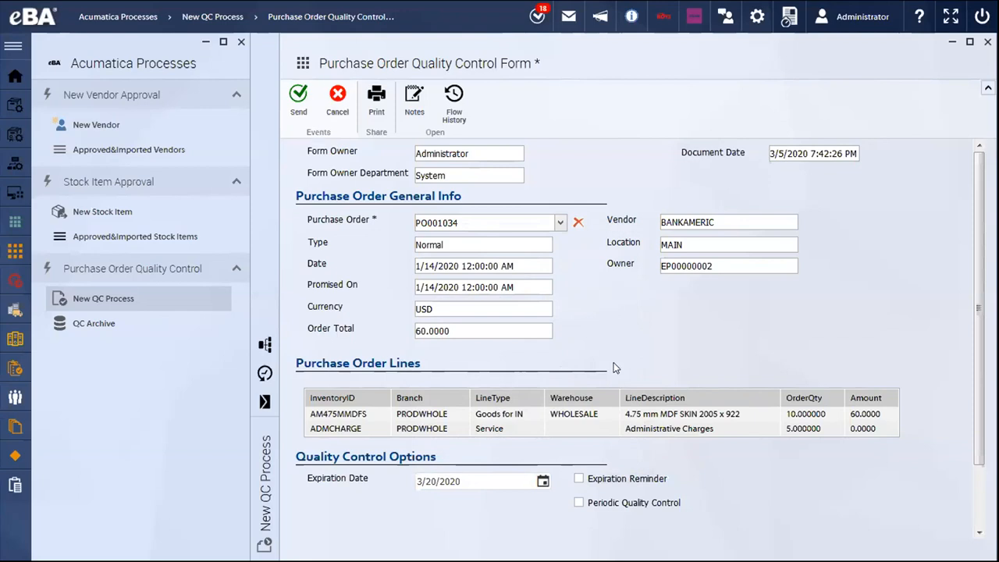
# - Enable the expiration reminder 1 week before the date and send the quality control form
pyautogui.click(580, 480)
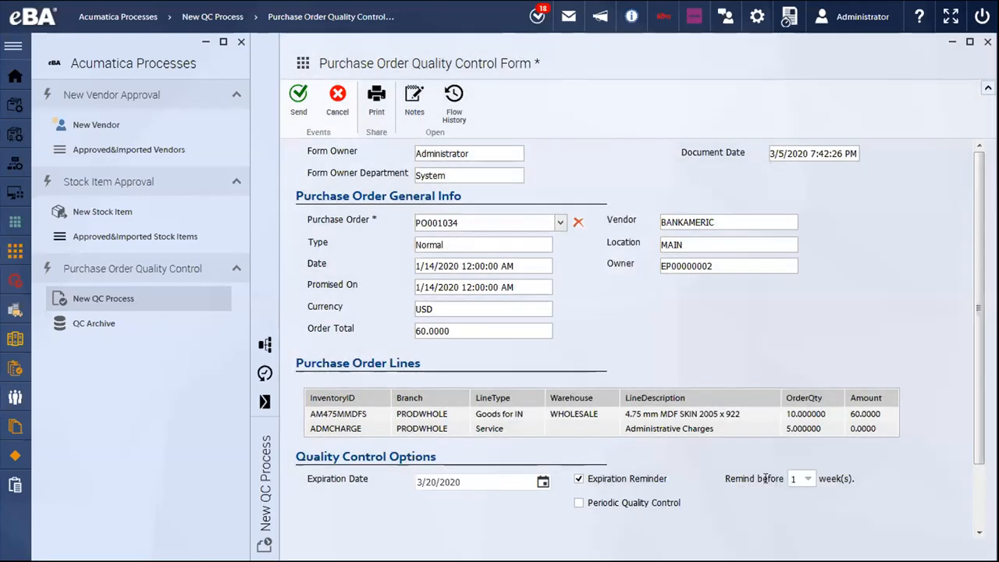
pyautogui.click(799, 478)
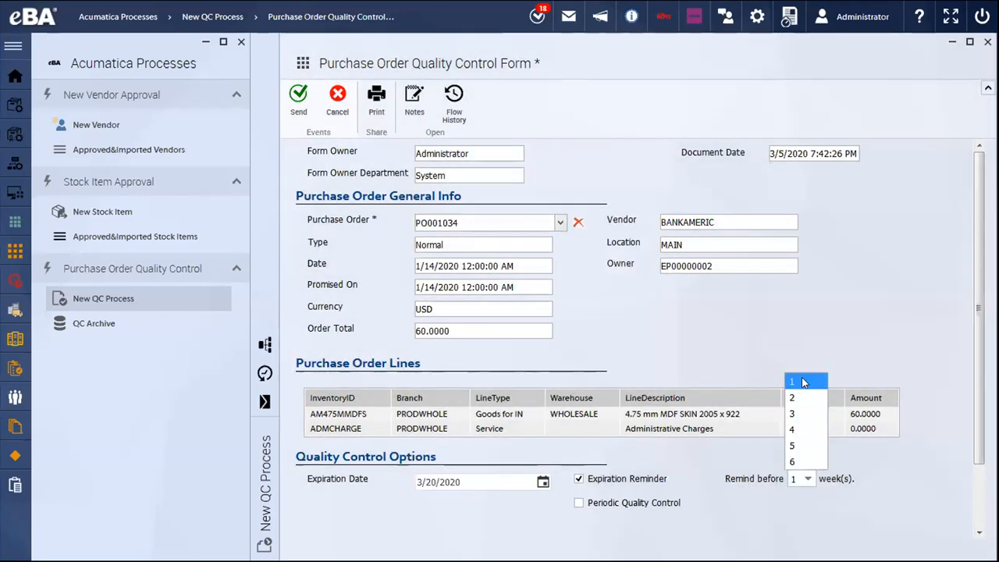
pyautogui.click(803, 382)
pyautogui.click(299, 103)
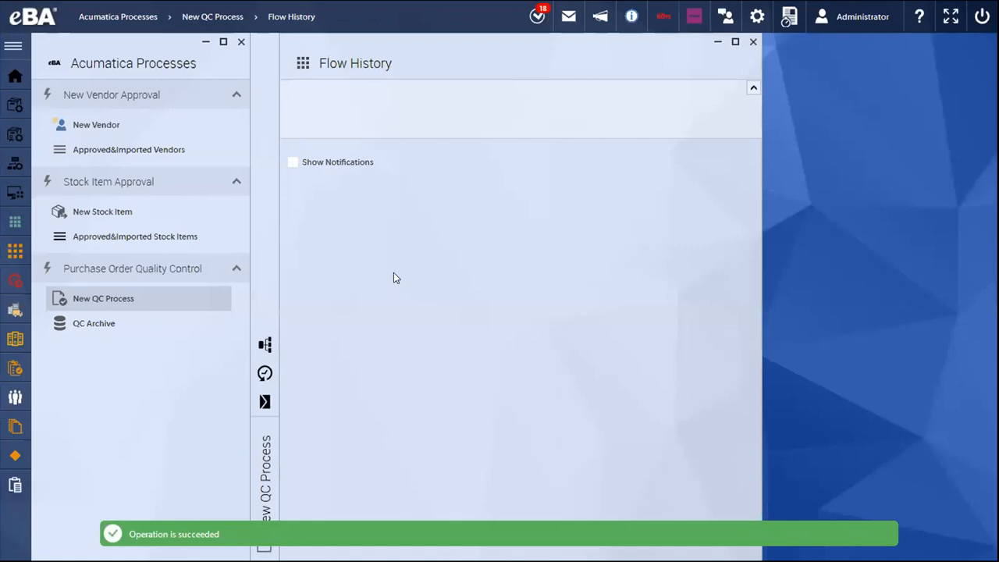
# - Examine the sent form's flow history for the approval step and the person it is assigned to
pyautogui.moveTo(368, 230); pyautogui.dragTo(416, 223)
pyautogui.click(554, 238)
pyautogui.click(318, 217)
pyautogui.moveTo(317, 218); pyautogui.dragTo(470, 234)
pyautogui.click(329, 217)
pyautogui.moveTo(334, 217); pyautogui.dragTo(404, 235)
pyautogui.click(391, 231)
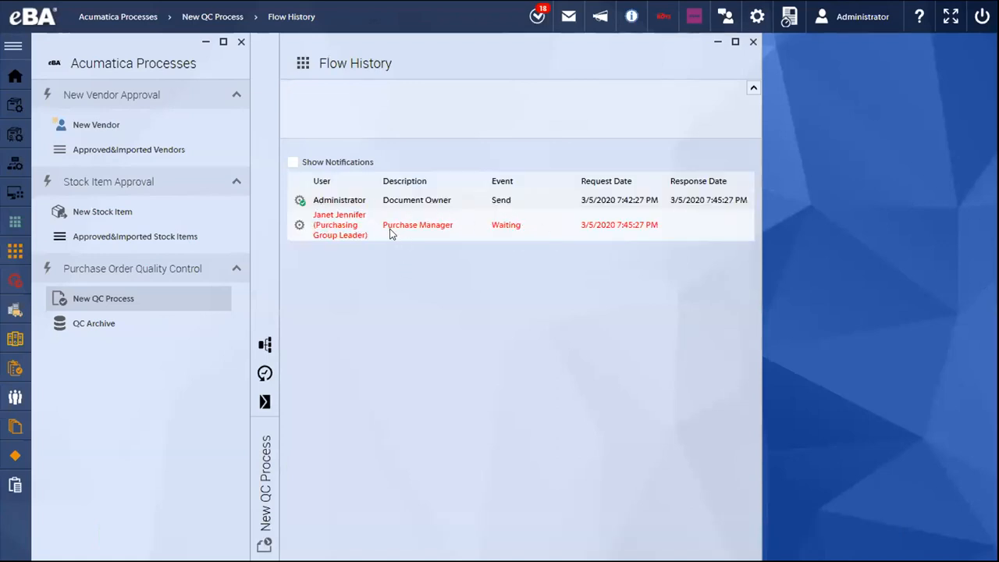
# - Search the user list for the purchasing group leader and switch to that person's account
pyautogui.click(862, 17)
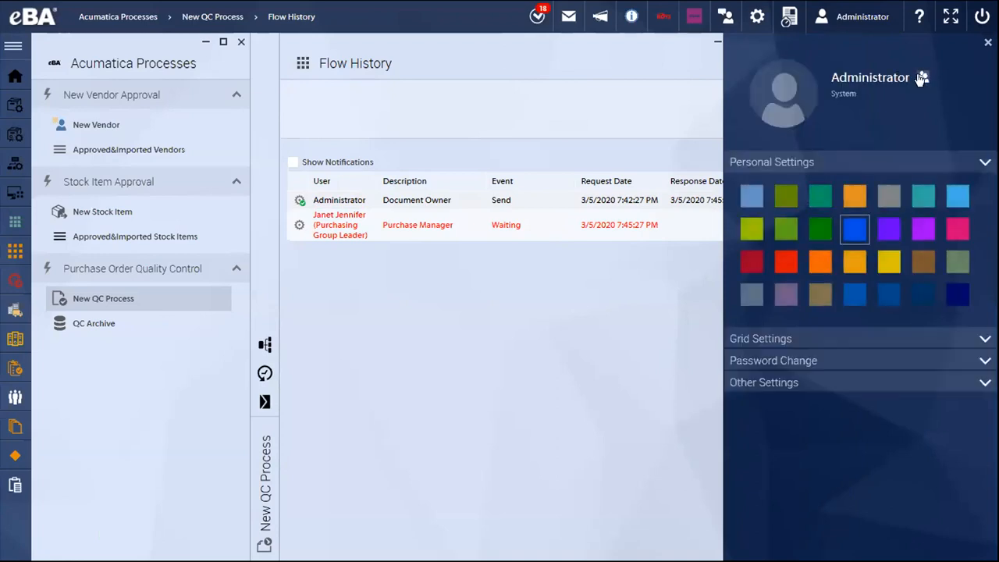
pyautogui.click(901, 76)
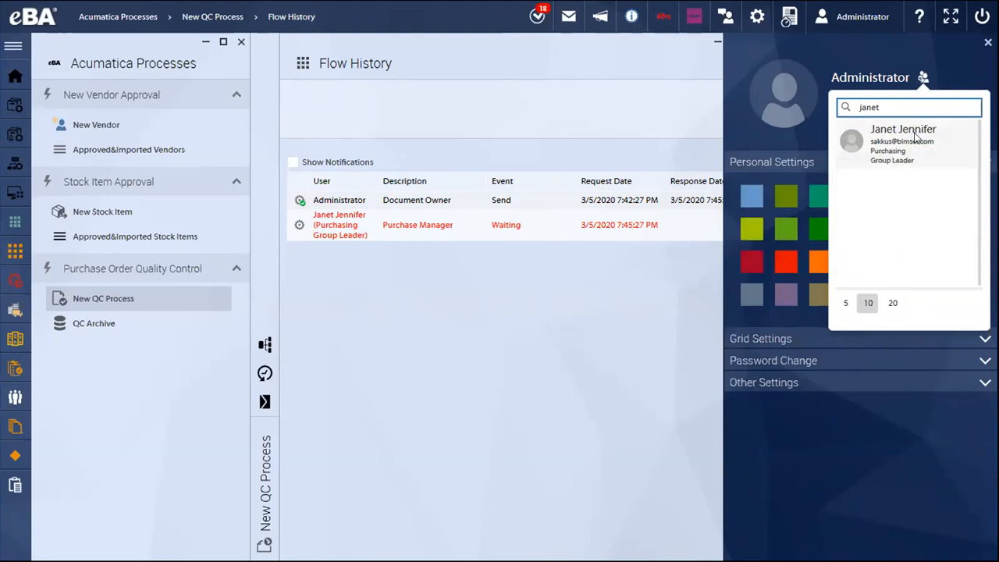
pyautogui.doubleClick(916, 133)
pyautogui.click(910, 172)
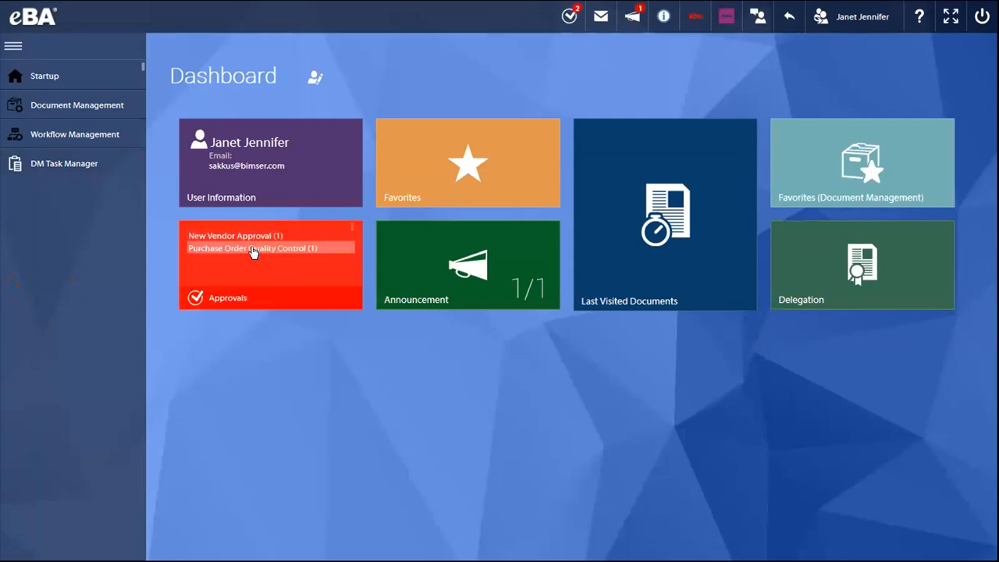
# - Try to approve the pending Purchase Order Quality Control request from the approvals list and from its form
pyautogui.click(253, 248)
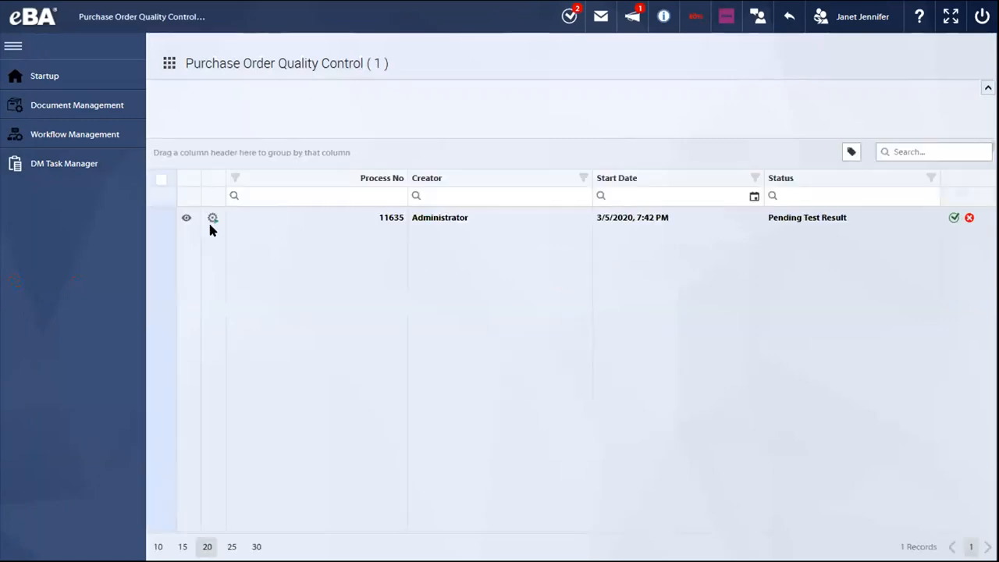
pyautogui.click(951, 219)
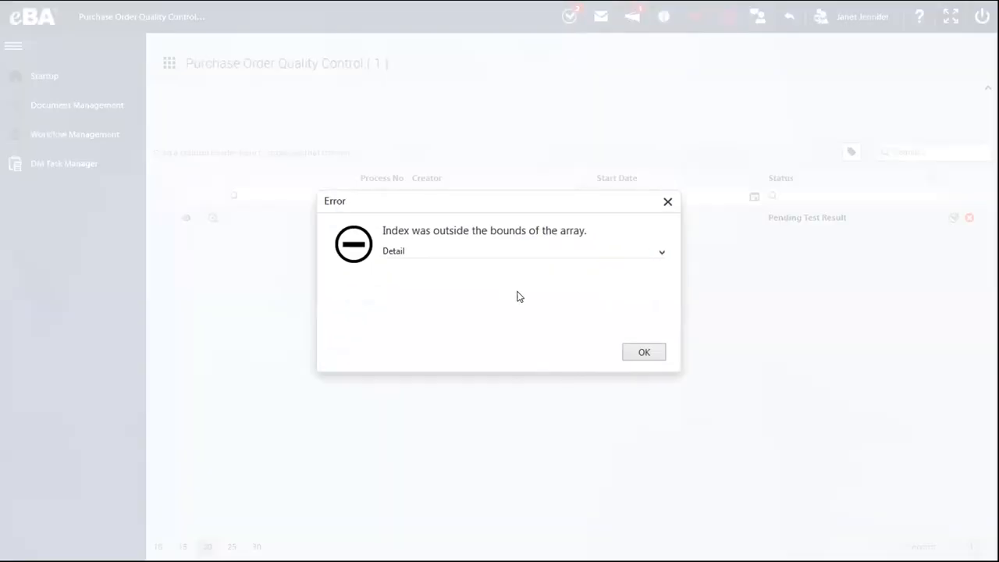
pyautogui.click(621, 353)
pyautogui.click(680, 227)
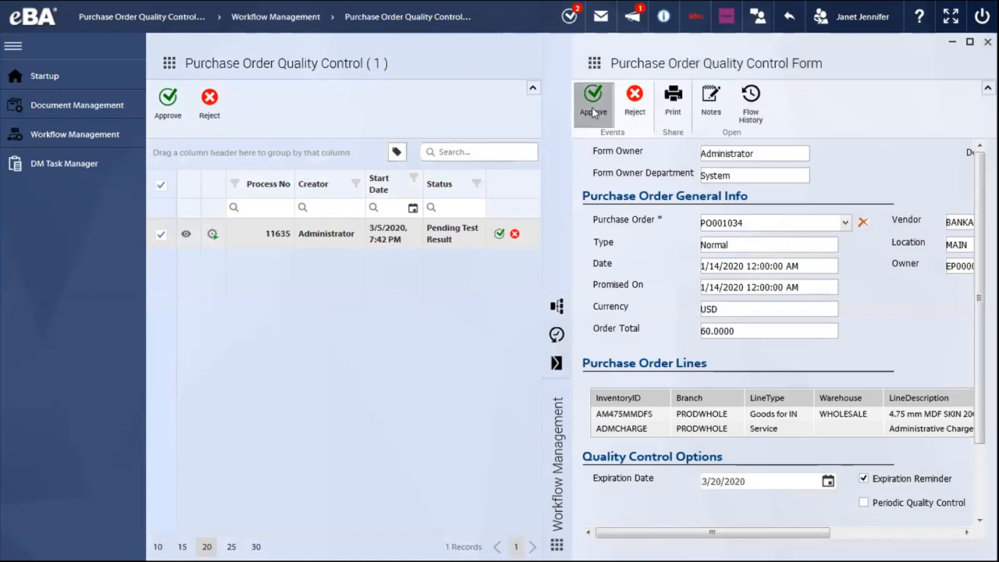
pyautogui.click(593, 111)
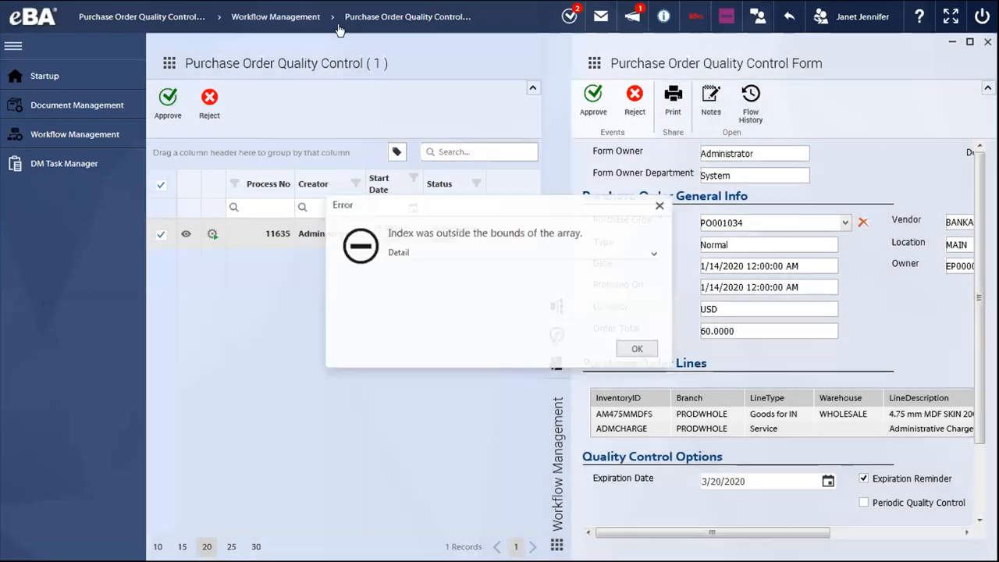
pyautogui.press('Return')
# - Return to the Administrator account and expand Purchase Order Quality Control under the Acumatica processes
pyautogui.click(925, 78)
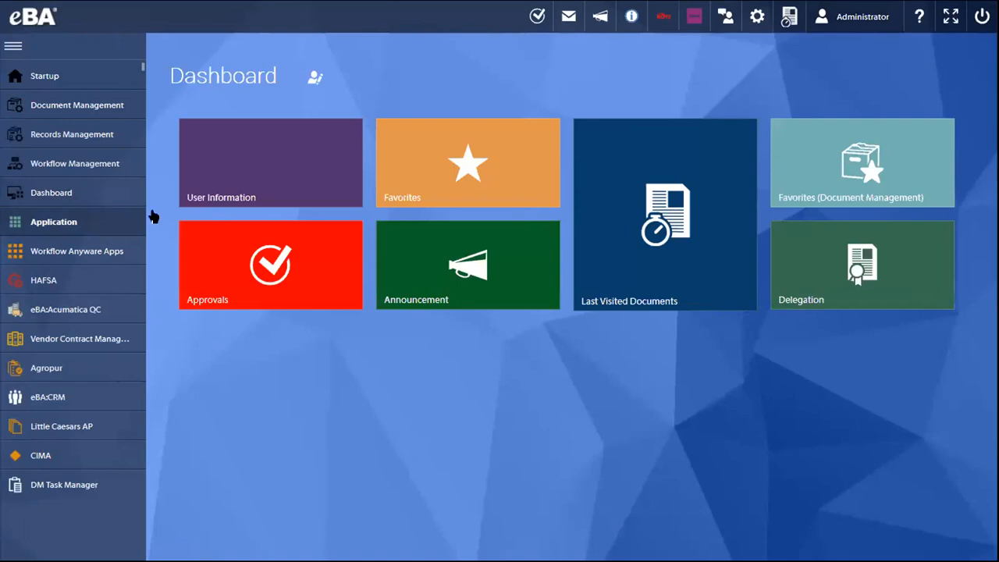
pyautogui.click(78, 222)
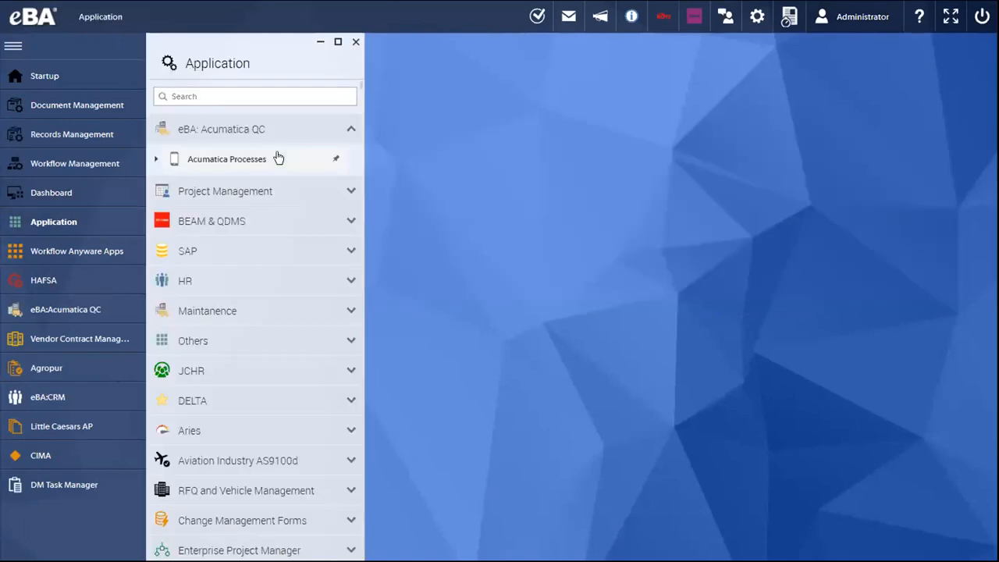
pyautogui.click(278, 158)
pyautogui.click(277, 235)
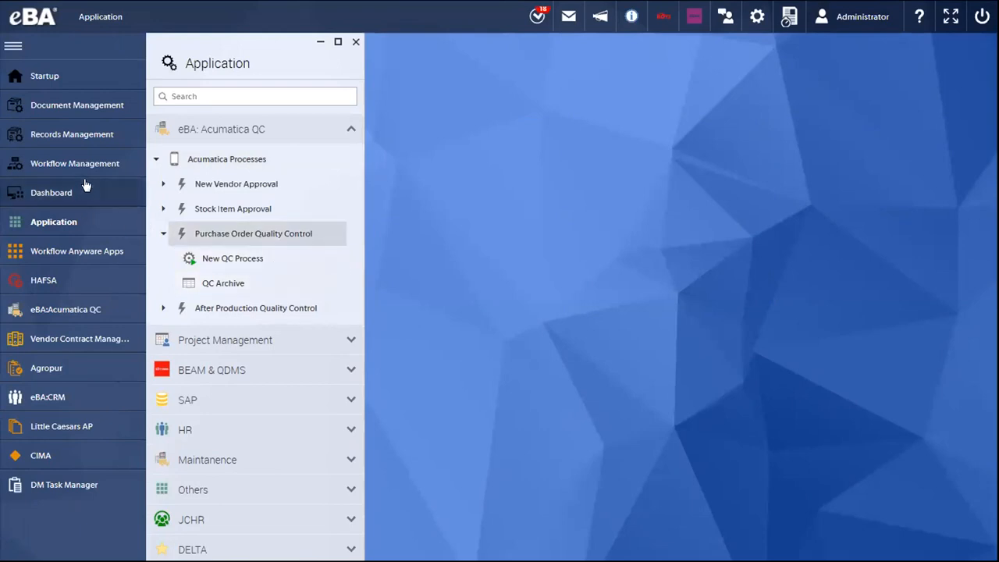
# - Open the Purchase Order Quality Control request from the sent items in Workflow Management
pyautogui.click(104, 146)
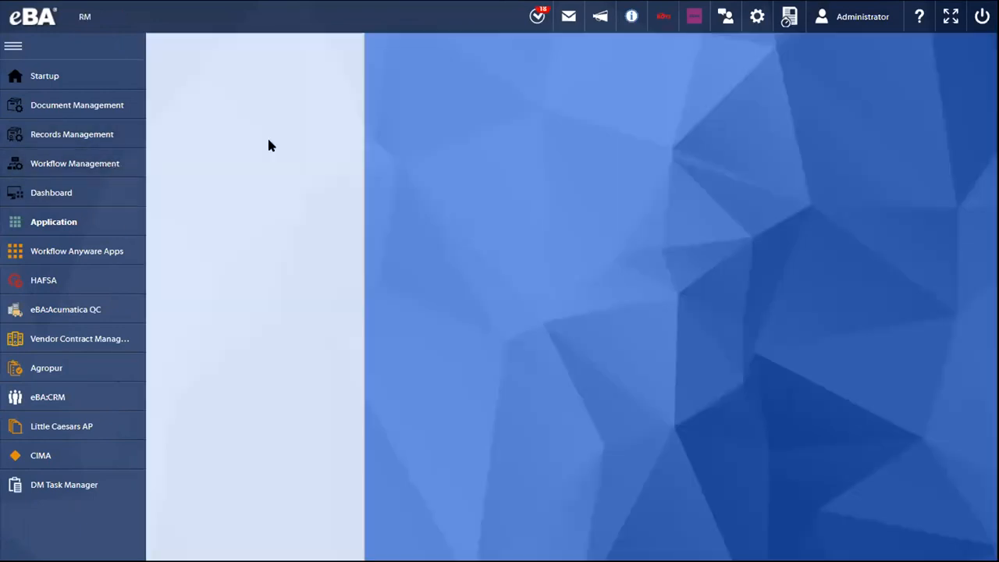
pyautogui.click(224, 206)
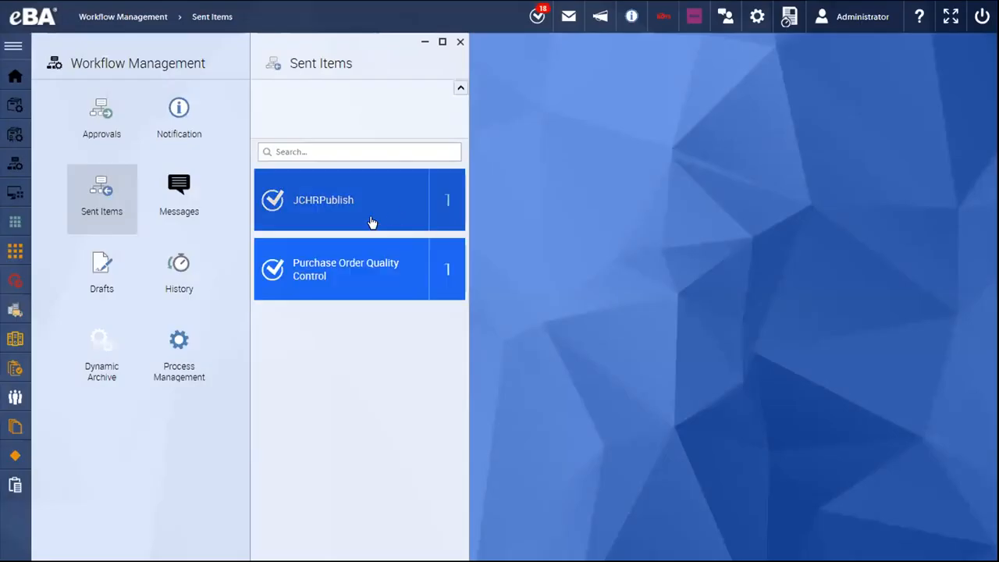
pyautogui.click(356, 270)
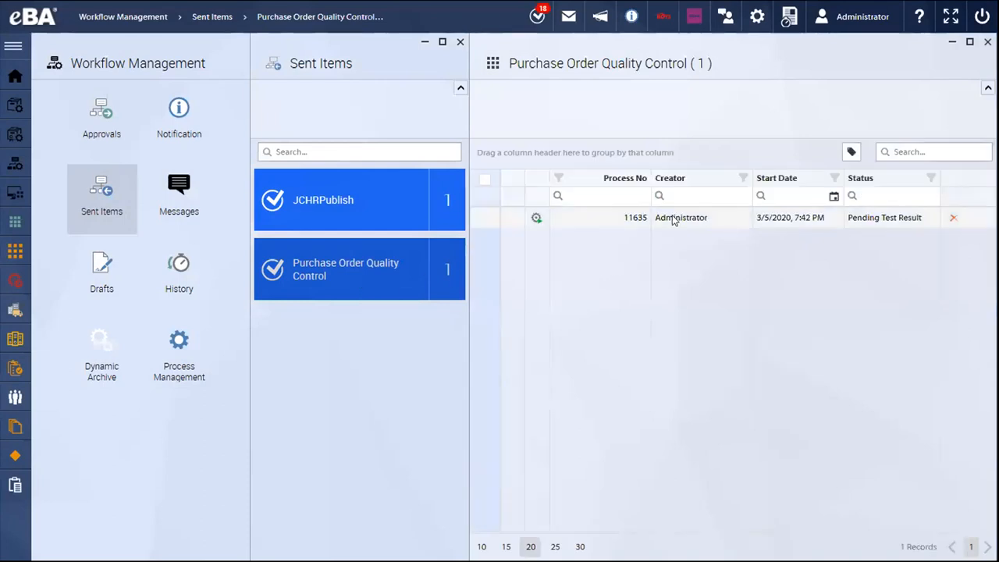
pyautogui.click(705, 216)
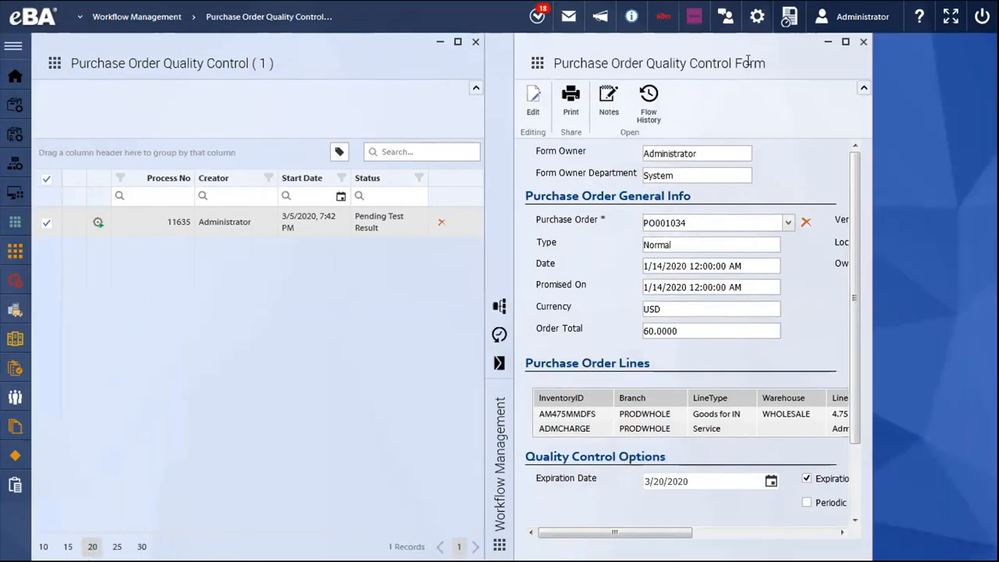
pyautogui.click(497, 334)
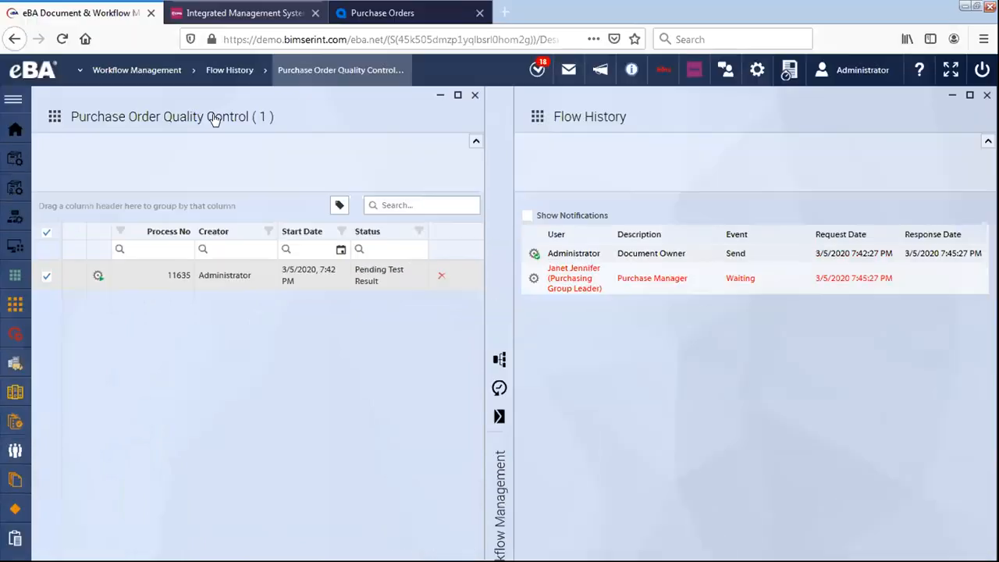
pyautogui.click(320, 65)
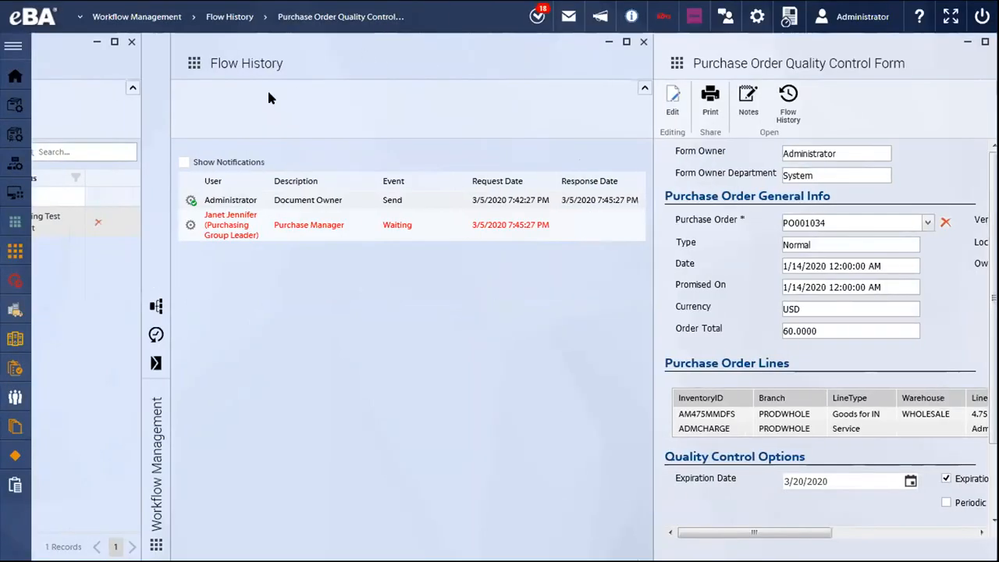
pyautogui.moveTo(183, 58); pyautogui.dragTo(350, 55)
pyautogui.moveTo(238, 57); pyautogui.dragTo(944, 45)
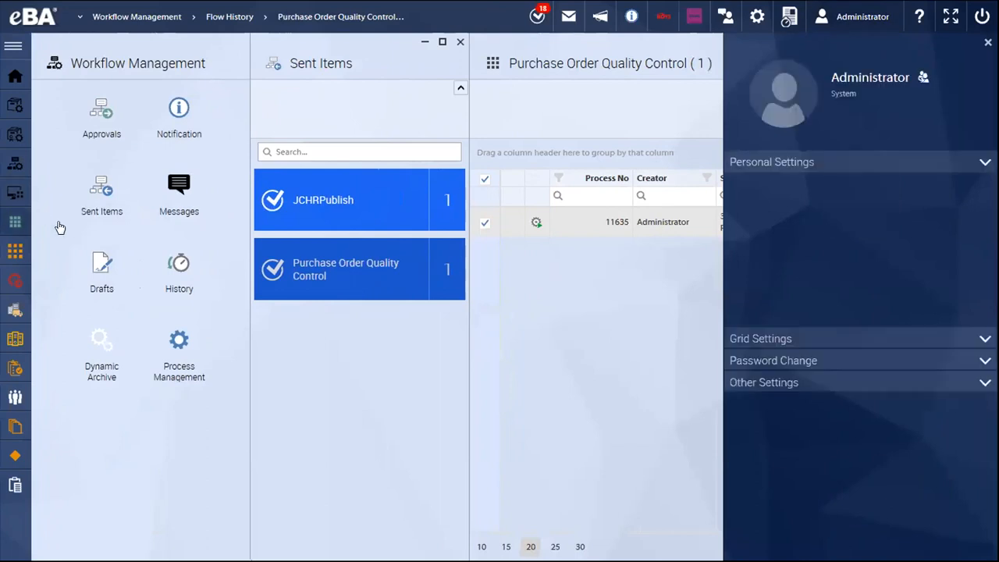
# - Open the purchase order QC Archive and browse its records through to the last page
pyautogui.click(19, 222)
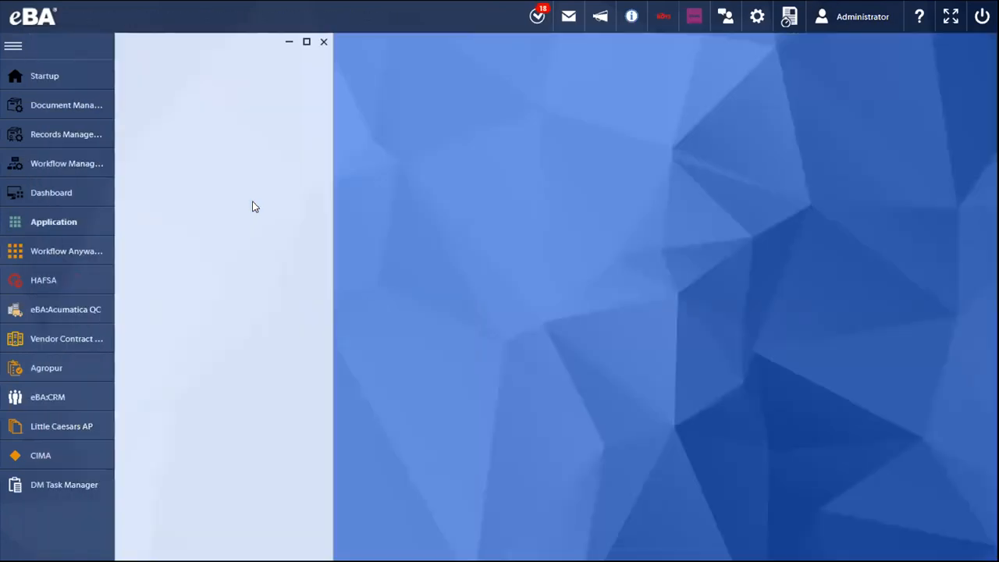
pyautogui.click(267, 162)
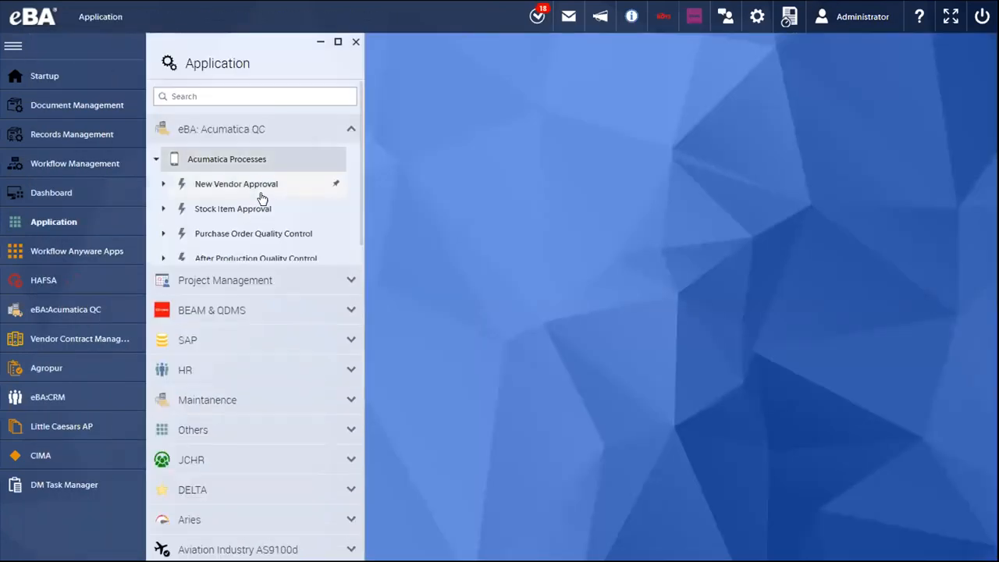
pyautogui.click(261, 234)
pyautogui.click(253, 283)
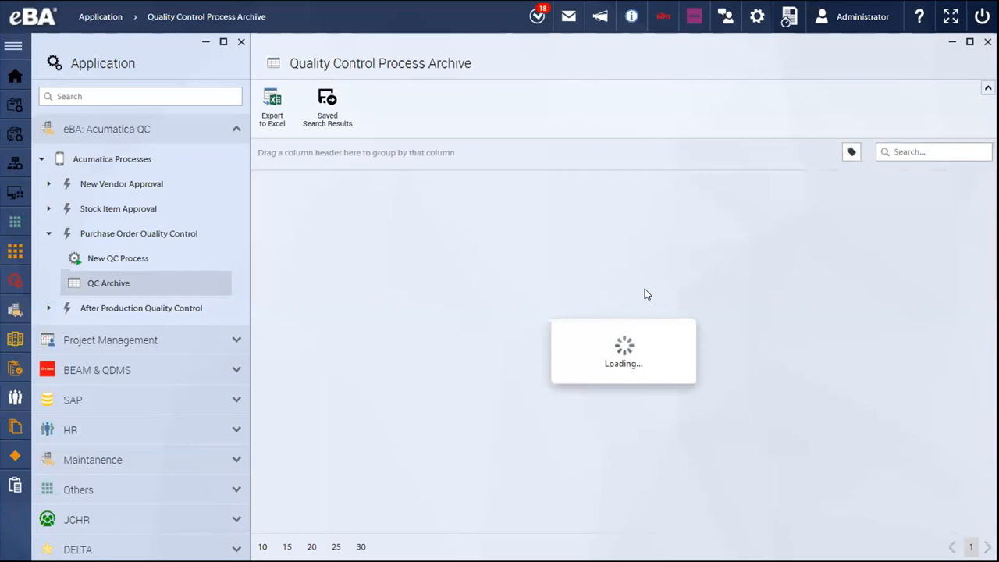
pyautogui.scroll(-5, 590, 390)
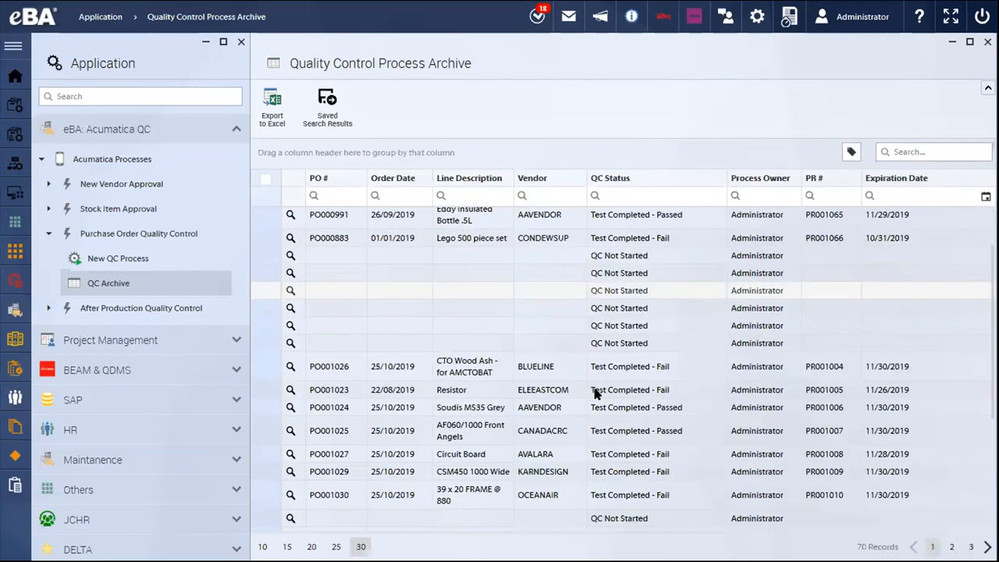
pyautogui.scroll(-5, 718, 395)
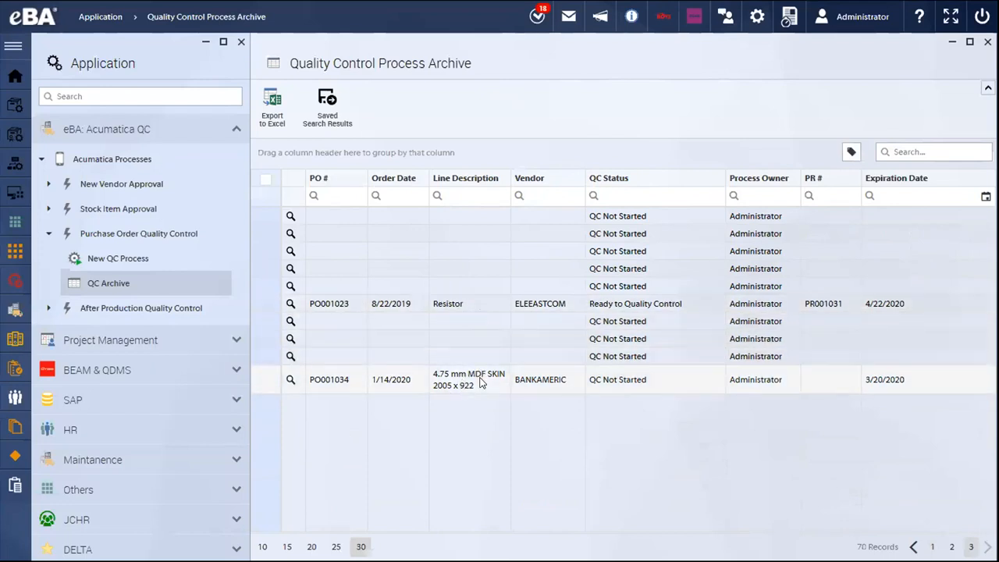
# - Open the Resistor record that is ready for quality control, maximize its form and review the details
pyautogui.doubleClick(480, 306)
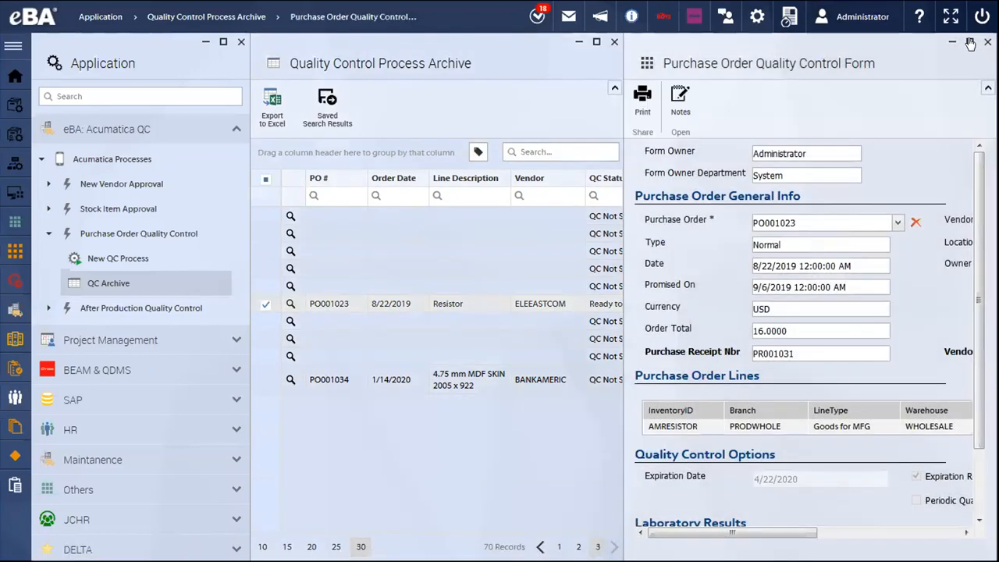
pyautogui.click(969, 44)
pyautogui.scroll(-1, 115, 405)
pyautogui.scroll(2, 98, 432)
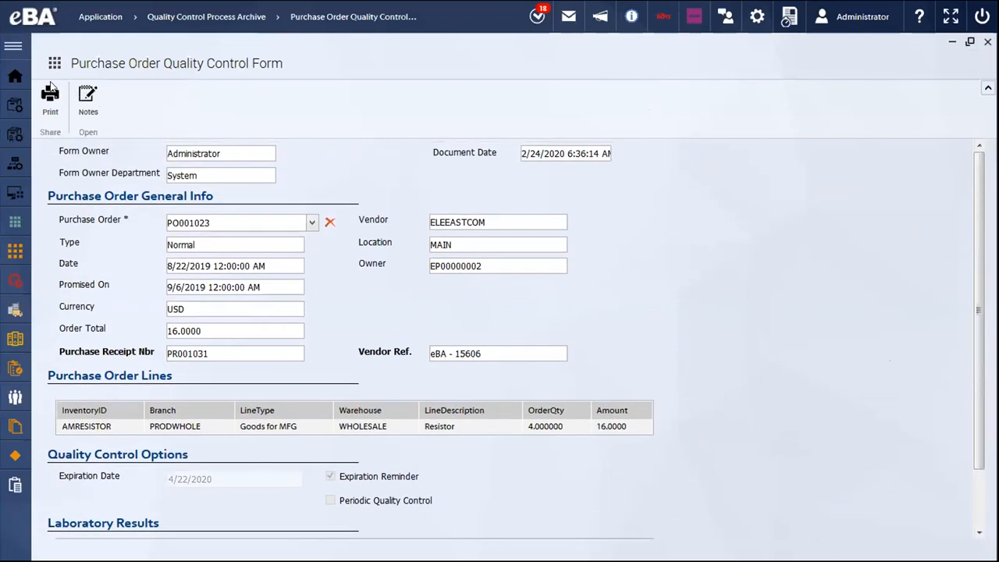
# - Reopen the purchase order QC Archive and select the failed Lego 500 piece set record from CONDEWSUP
pyautogui.click(16, 225)
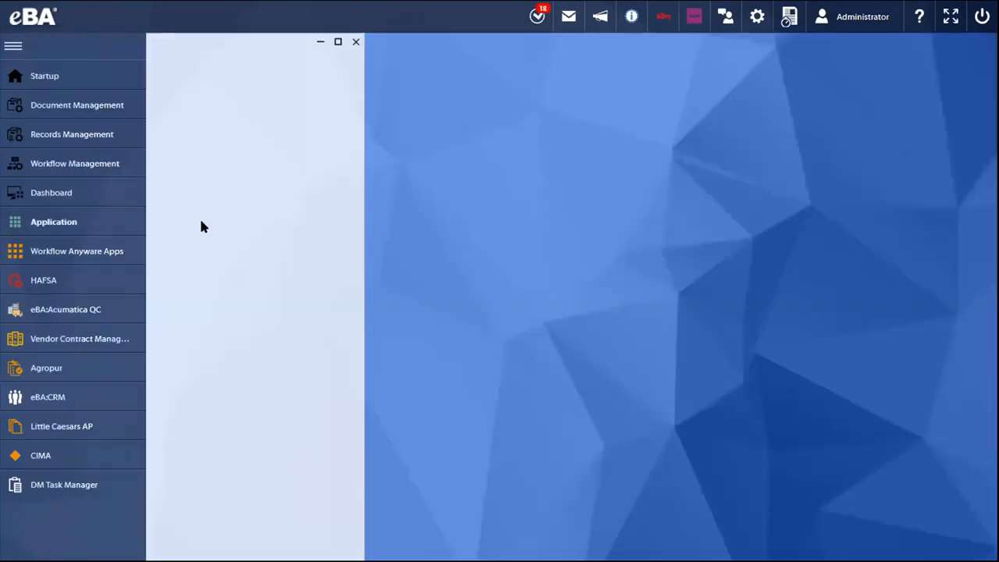
pyautogui.click(219, 161)
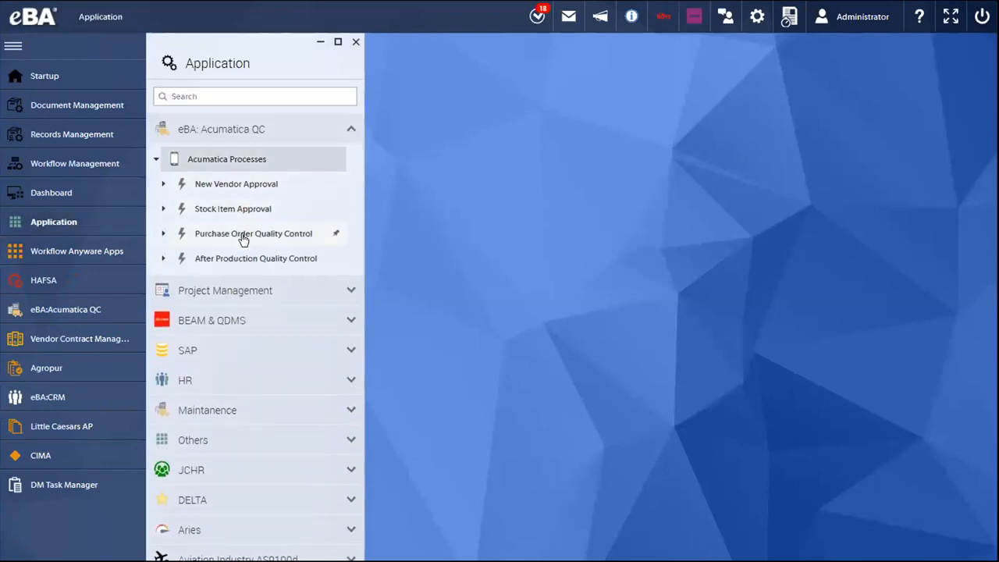
pyautogui.click(243, 235)
pyautogui.click(252, 284)
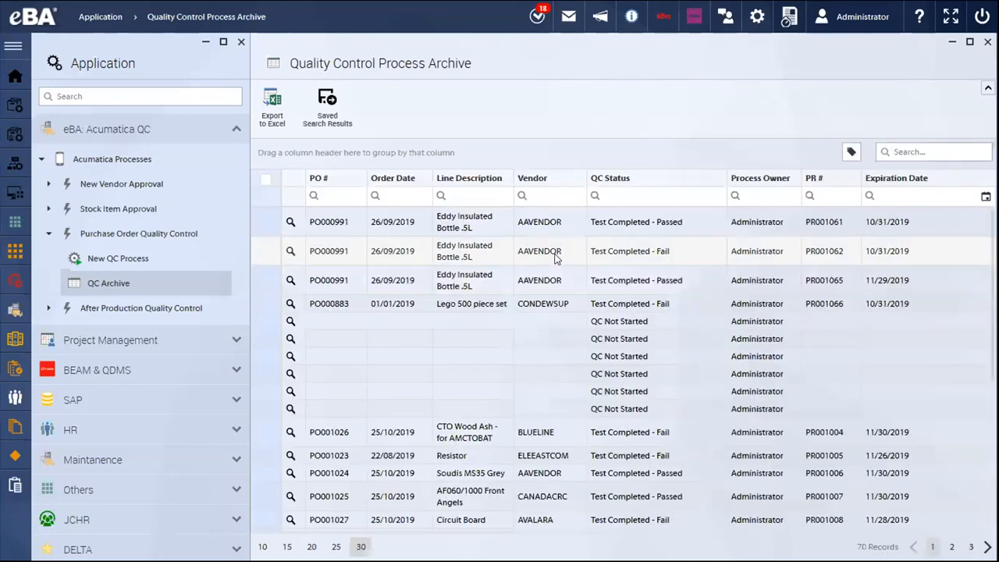
pyautogui.click(548, 301)
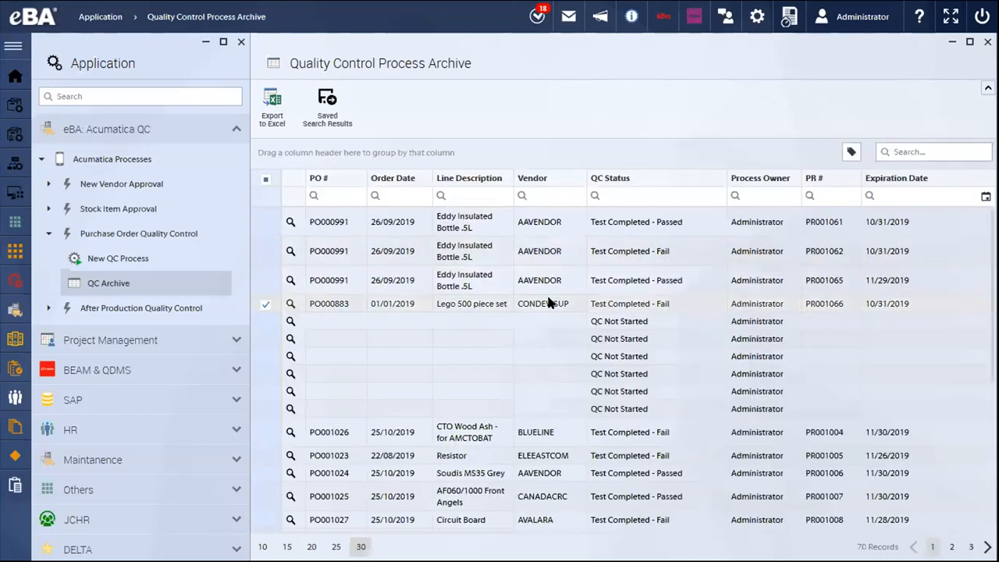
# - Open the failed Lego 500 piece set record's quality control form and bring up its laboratory result
pyautogui.doubleClick(548, 299)
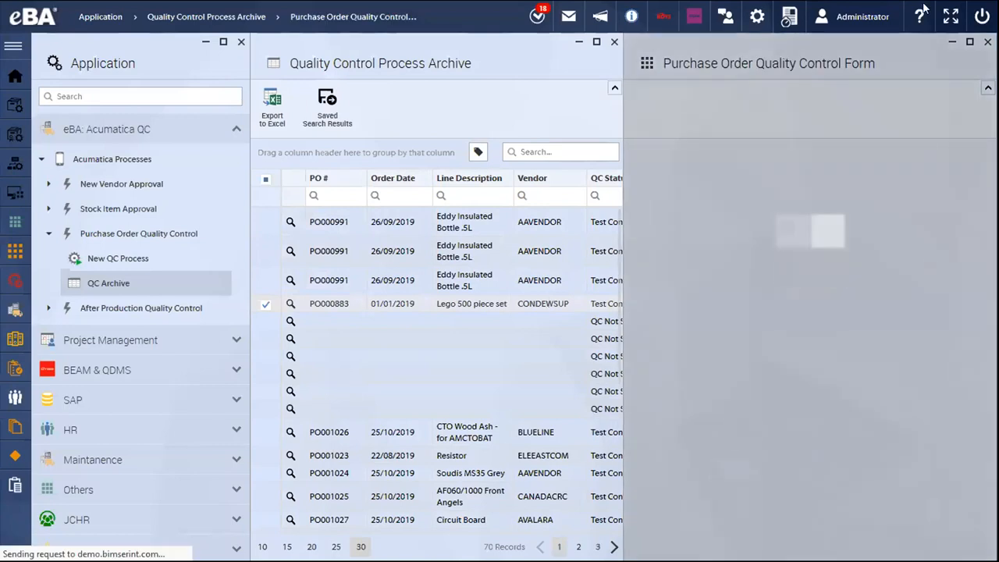
pyautogui.moveTo(818, 1)
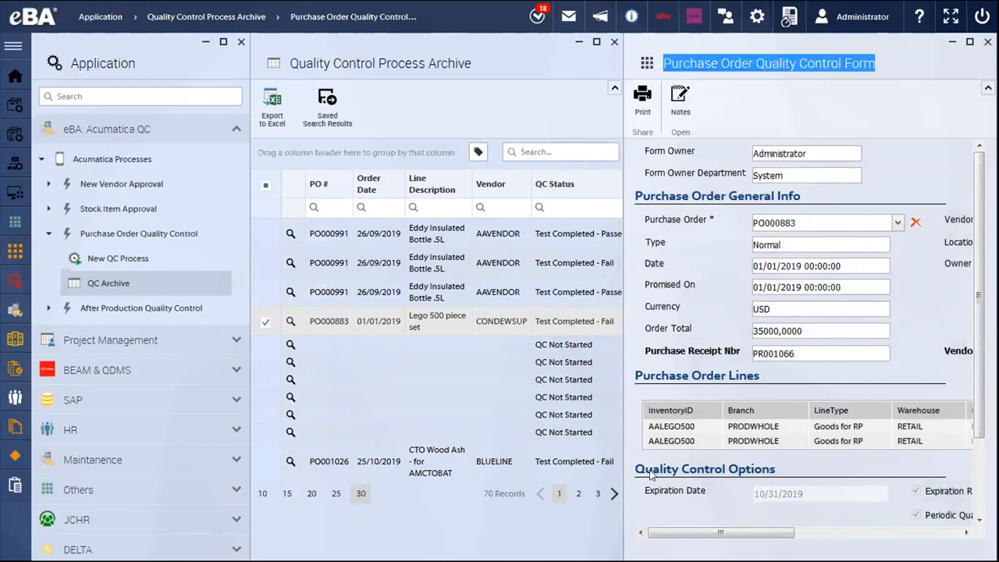
pyautogui.scroll(-2, 649, 474)
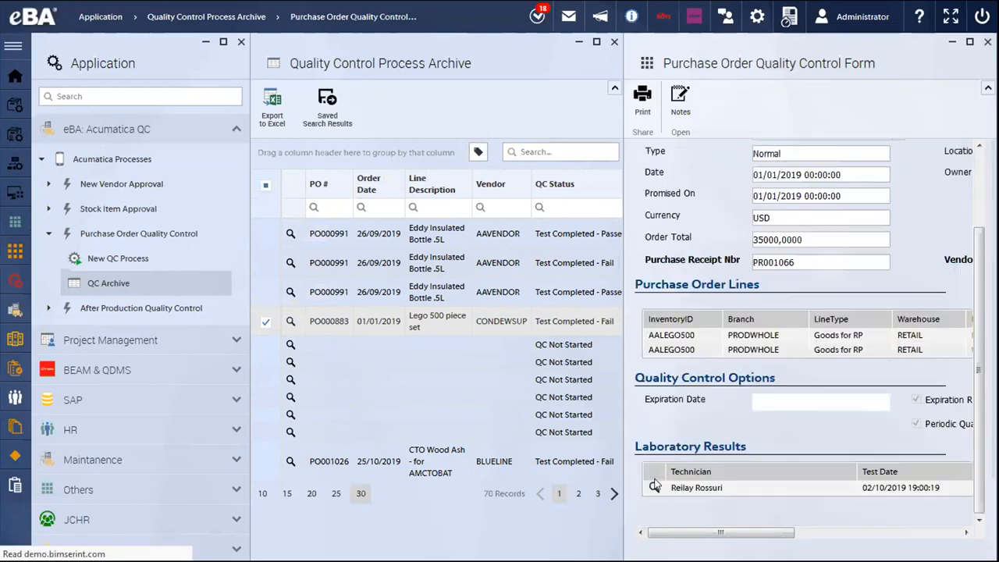
pyautogui.click(654, 485)
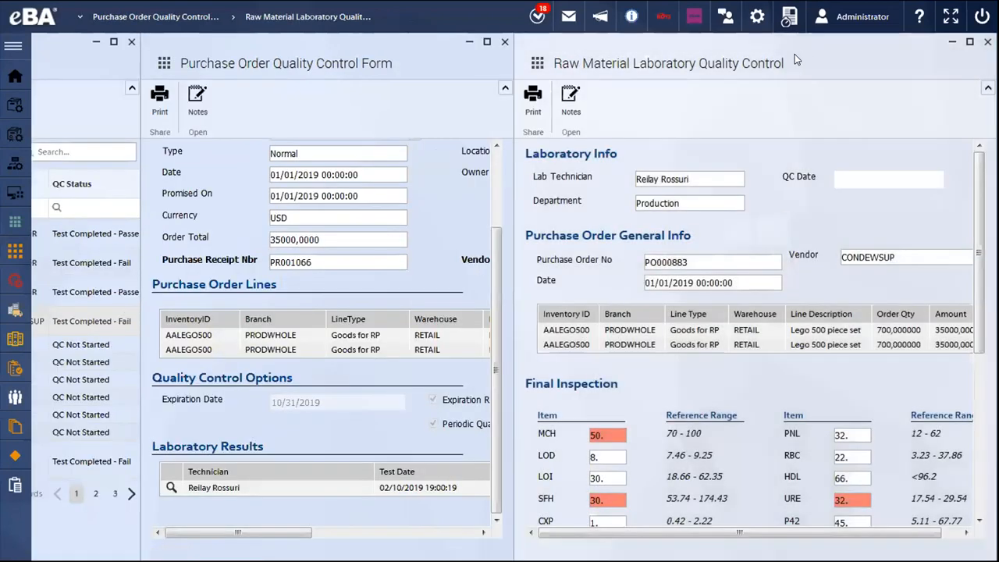
# - Maximize the Raw Material Laboratory Quality Control form and bring its Final Inspection section into view
pyautogui.doubleClick(781, 62)
pyautogui.scroll(-2, 743, 164)
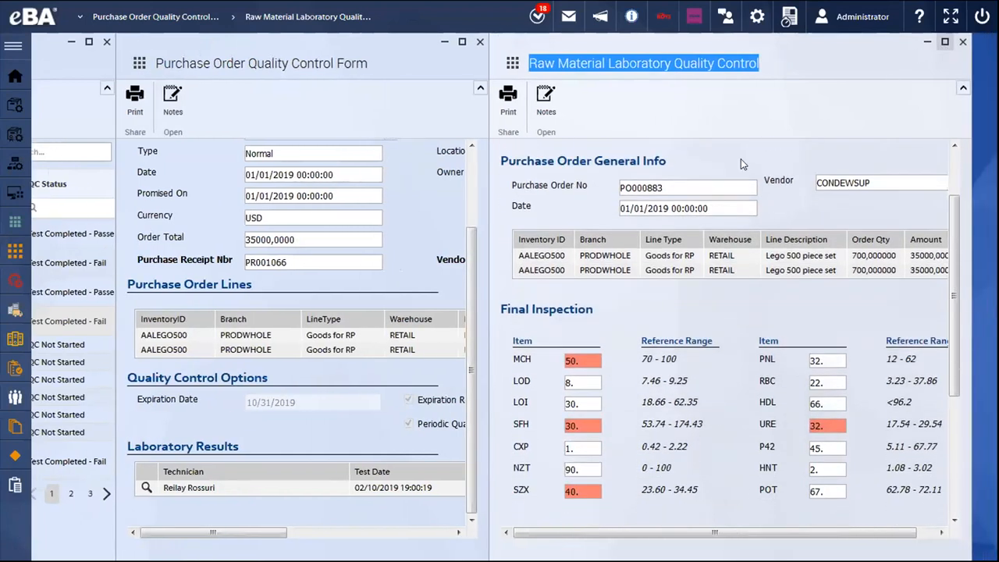
pyautogui.scroll(2, 488, 301)
pyautogui.scroll(-2, 355, 346)
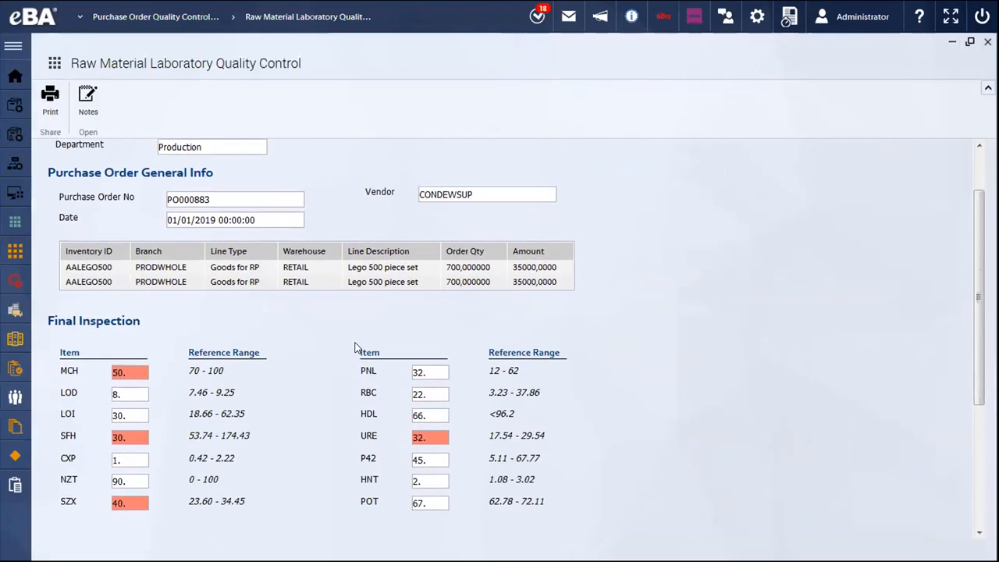
# - Examine the highlighted MCH and SFH test values in the Final Inspection section against their reference ranges
pyautogui.moveTo(131, 360); pyautogui.dragTo(112, 361)
pyautogui.click(128, 359)
pyautogui.moveTo(131, 424); pyautogui.dragTo(110, 429)
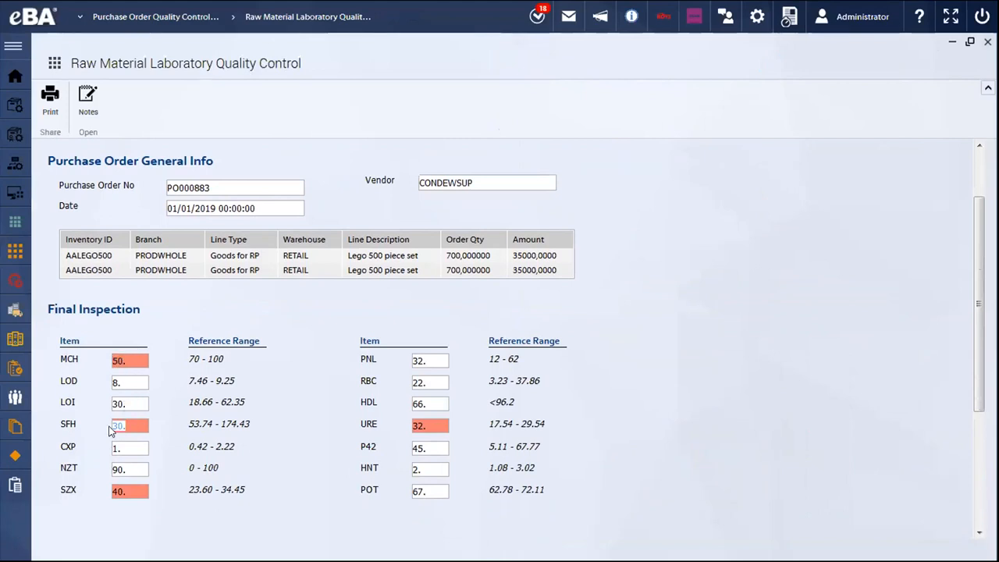
pyautogui.click(152, 414)
pyautogui.moveTo(179, 424)
pyautogui.mouseDown()
pyautogui.moveTo(231, 419)
pyautogui.moveTo(171, 422)
pyautogui.mouseUp()
pyautogui.click(253, 419)
pyautogui.click(175, 421)
pyautogui.scroll(-2, 224, 421)
pyautogui.scroll(4, 226, 417)
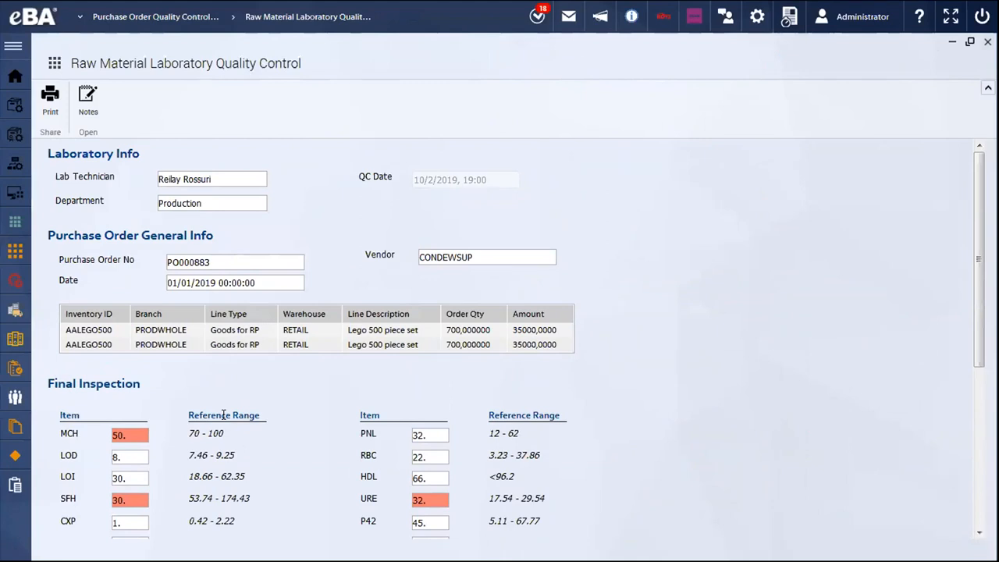
# - Restore the laboratory form beside the Purchase Order Quality Control Form and widen the latter to show its Corrective Action option
pyautogui.moveTo(300, 66); pyautogui.dragTo(808, 64)
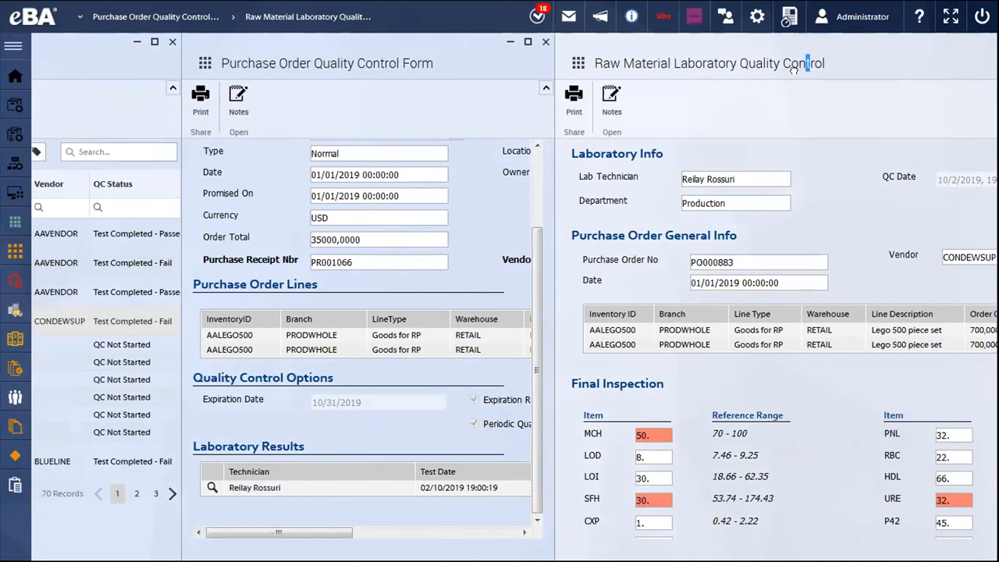
pyautogui.moveTo(704, 53); pyautogui.dragTo(625, 53)
pyautogui.moveTo(498, 109); pyautogui.dragTo(716, 100)
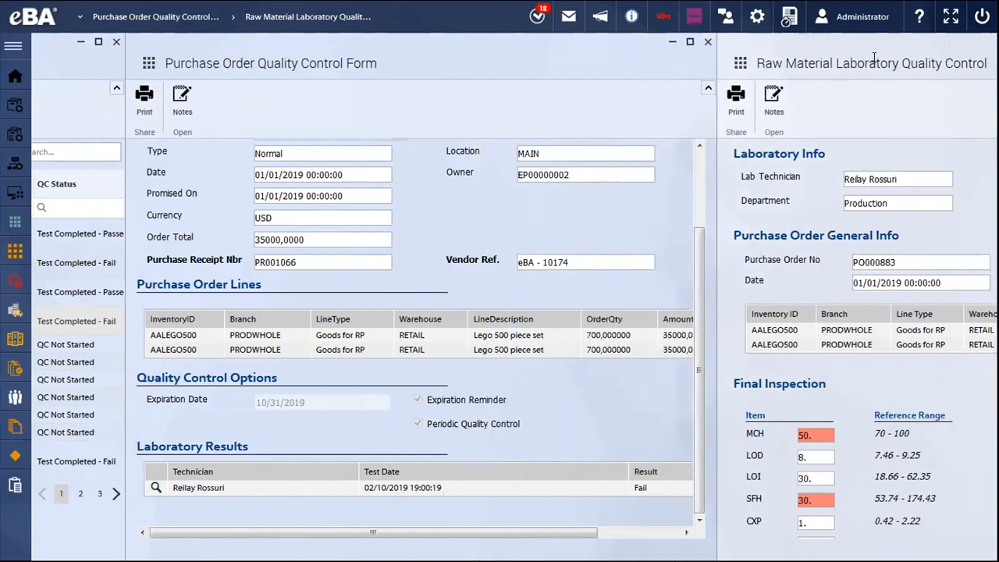
pyautogui.moveTo(877, 61); pyautogui.dragTo(824, 62)
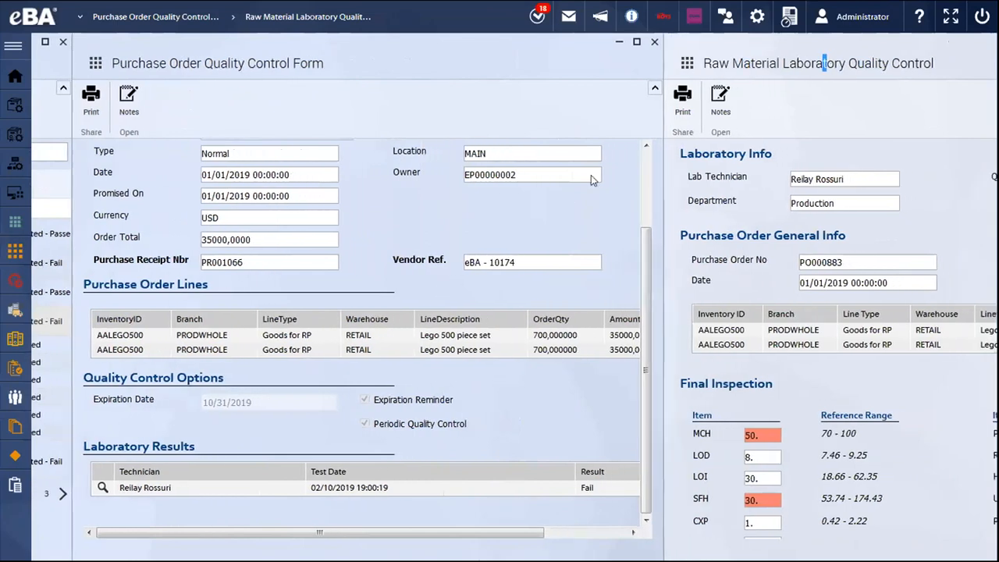
pyautogui.moveTo(621, 178); pyautogui.dragTo(789, 182)
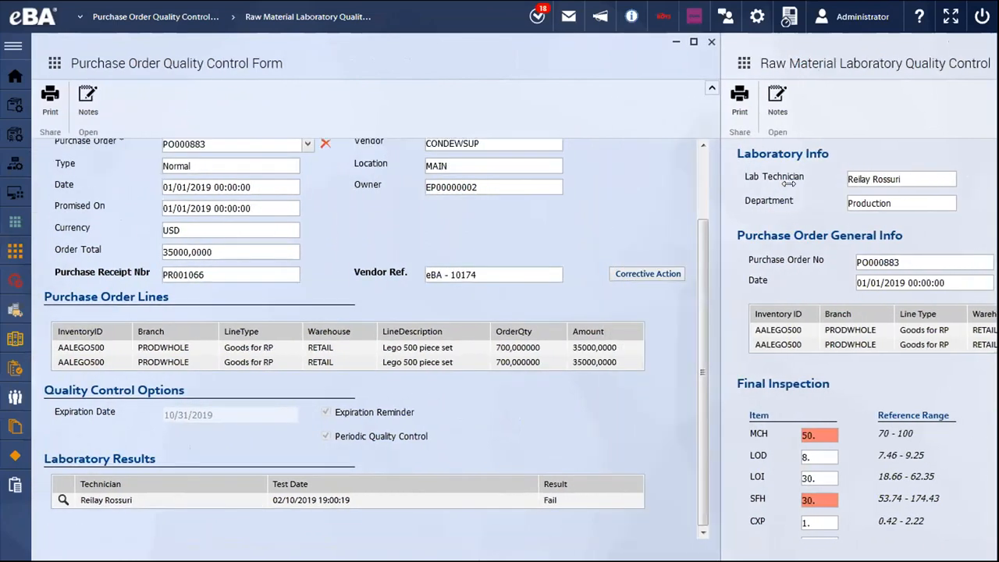
pyautogui.scroll(1, 699, 245)
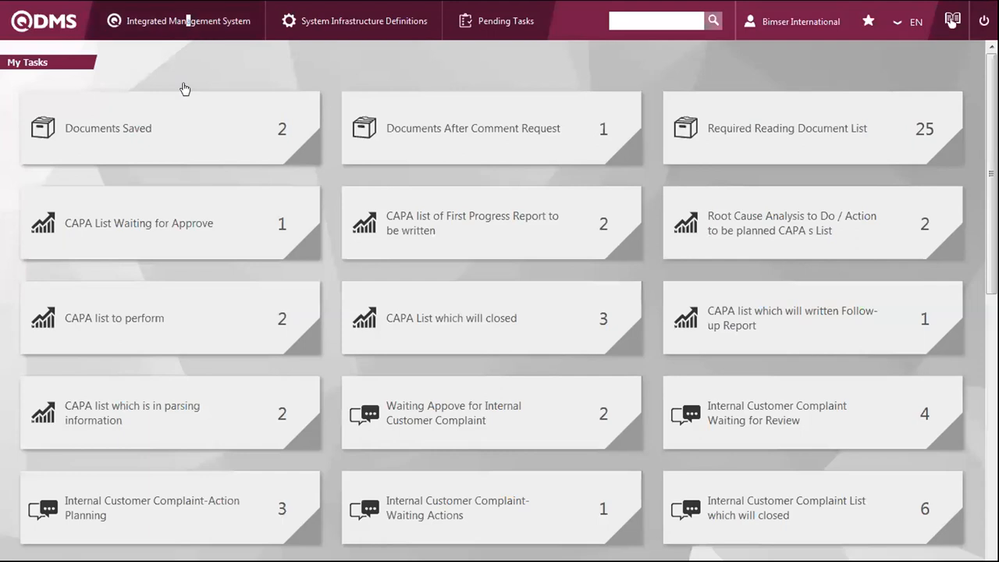
# - Switch to QDMS and open a Corrective Actions page of the Integrated Management System
pyautogui.moveTo(187, 22)
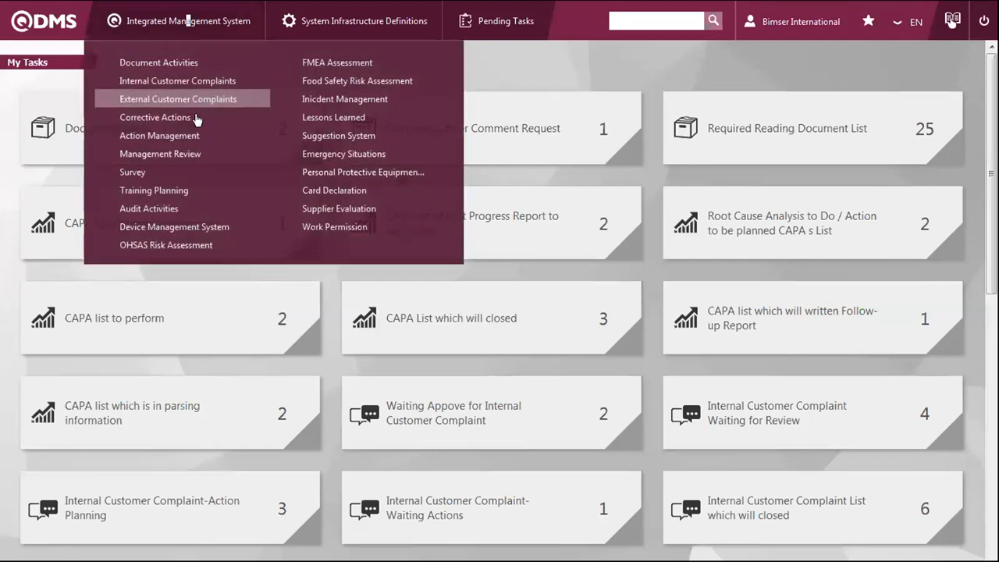
pyautogui.moveTo(194, 118)
pyautogui.click(321, 143)
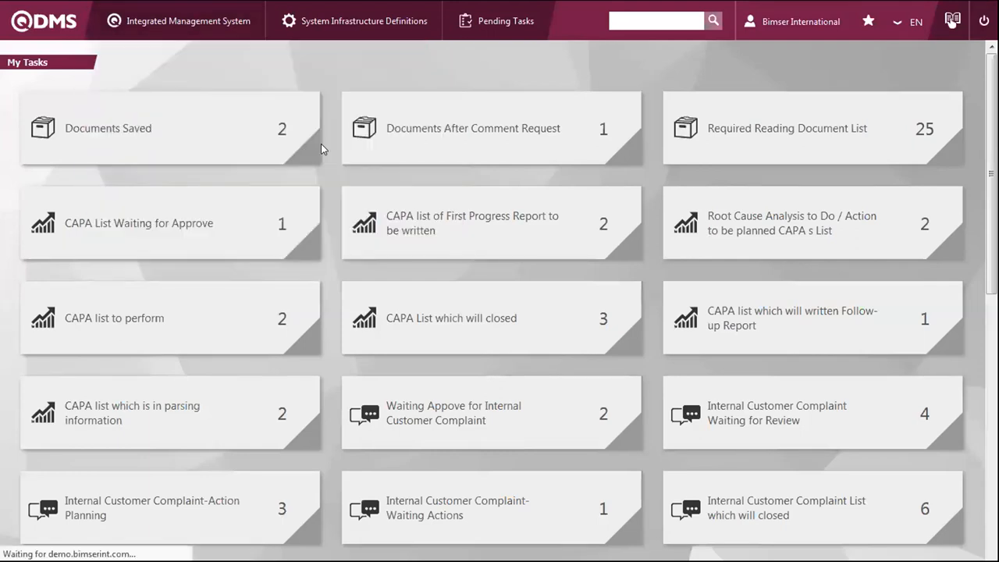